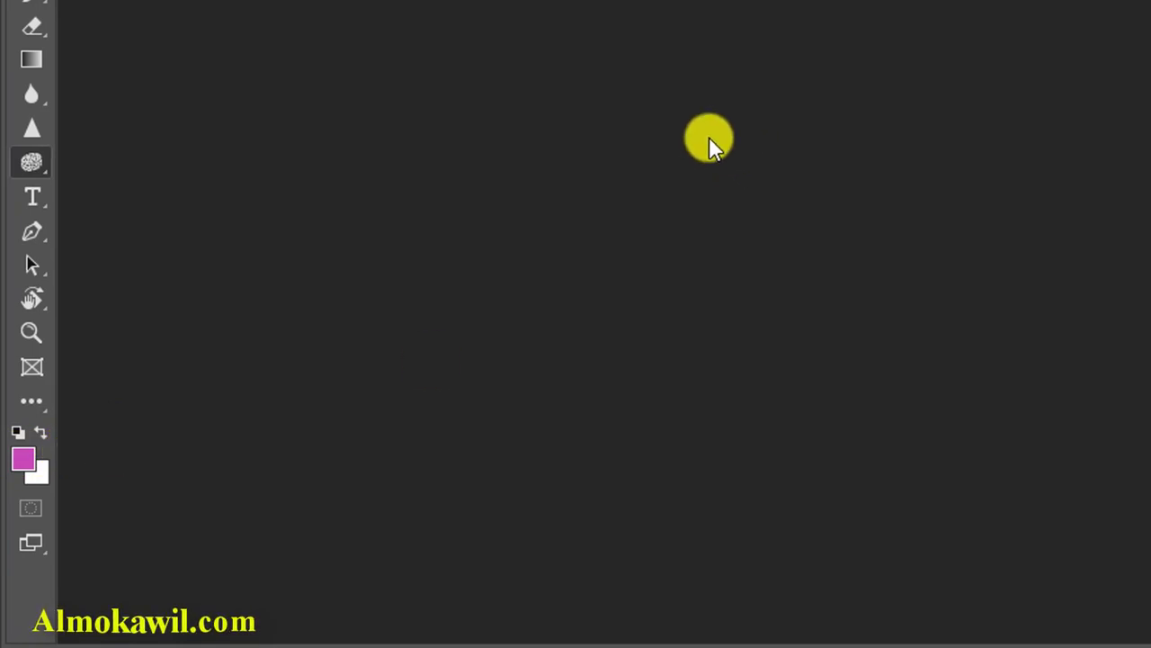
- Open the foreground colour picker and try a green shade, #84cd49, at hue 93°
left_click(20, 468)
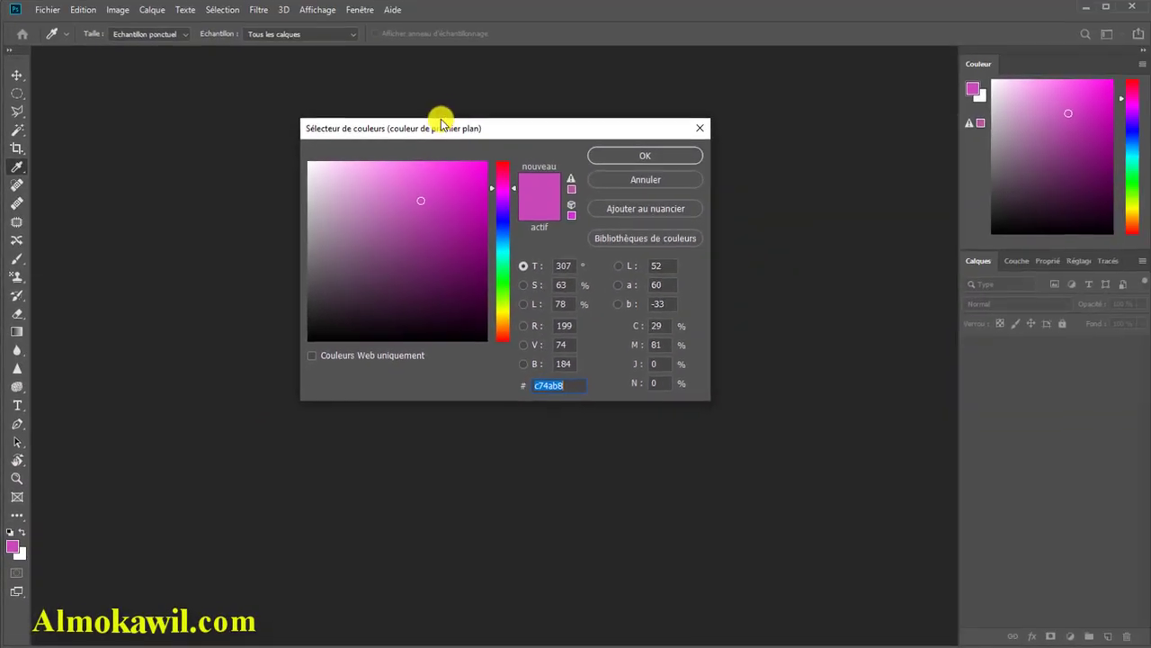
mouse_move(504, 129)
left_mouse_down()
mouse_move(494, 138)
mouse_move(505, 124)
left_mouse_up()
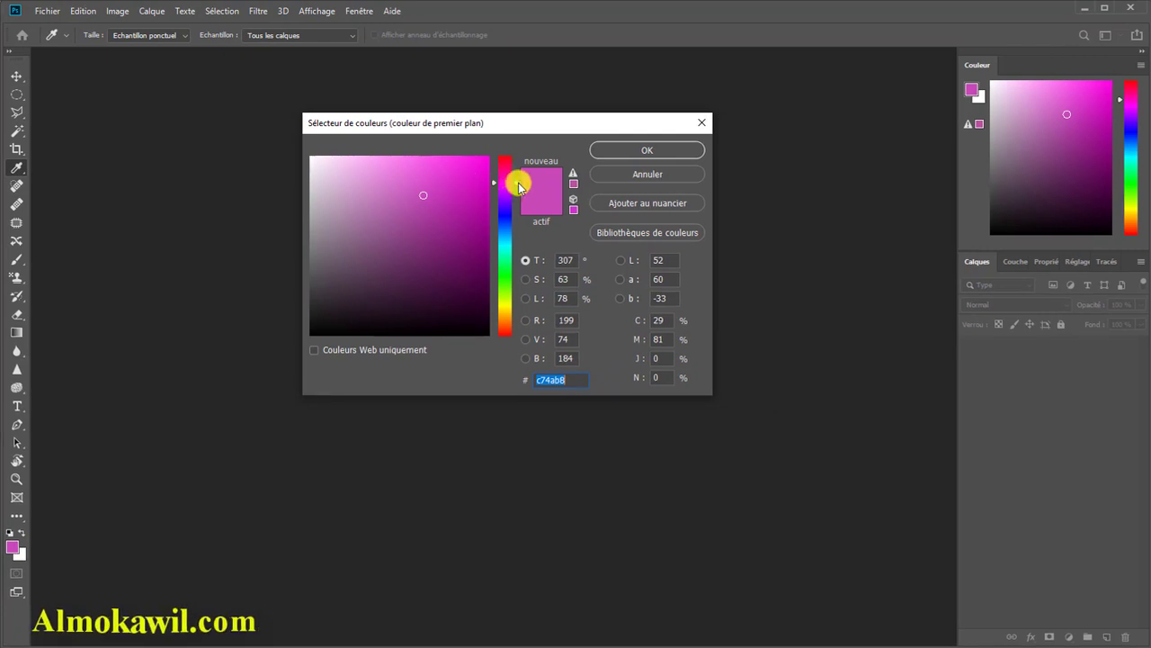
left_click_drag(518, 184, 516, 266)
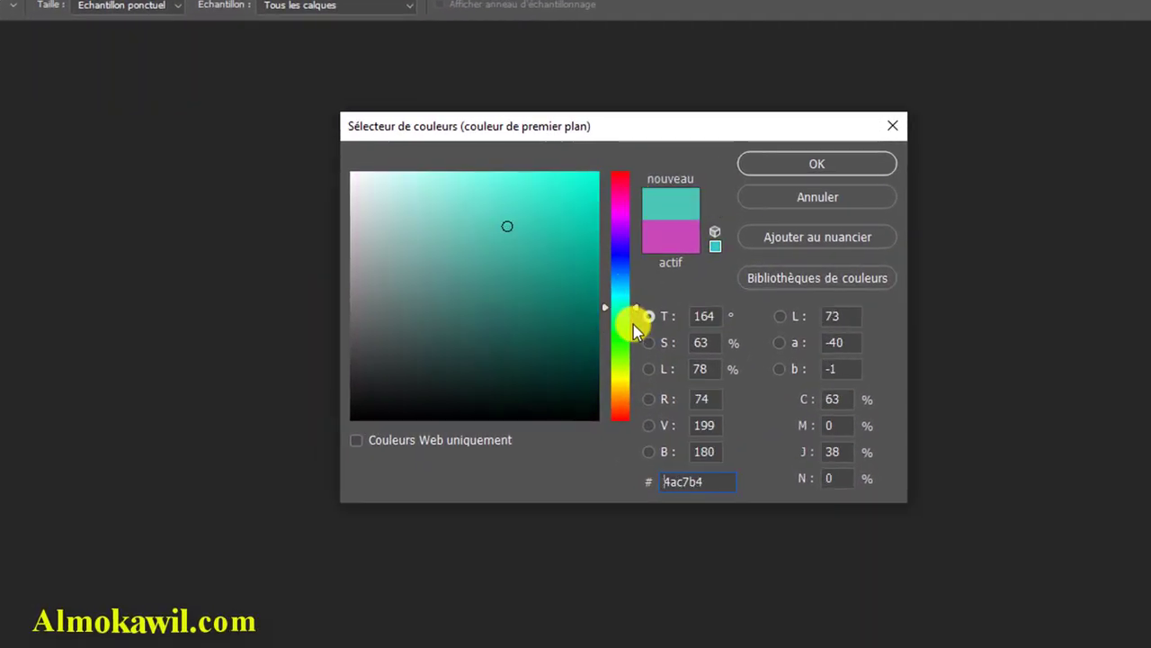
left_click_drag(635, 331, 633, 357)
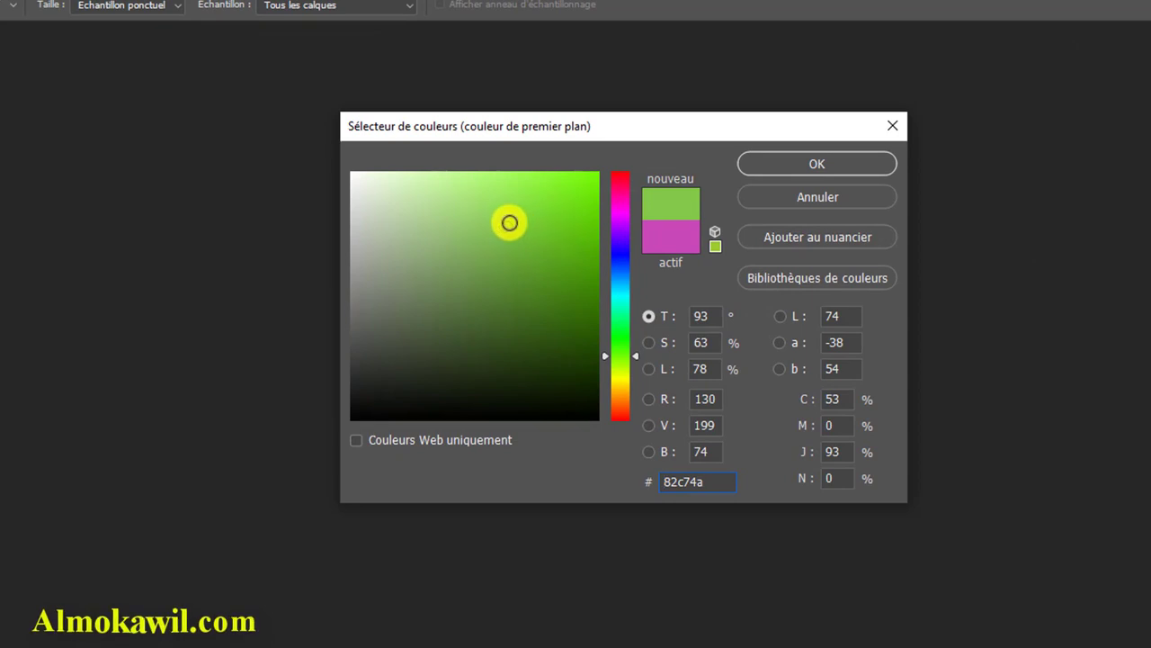
left_click(510, 225)
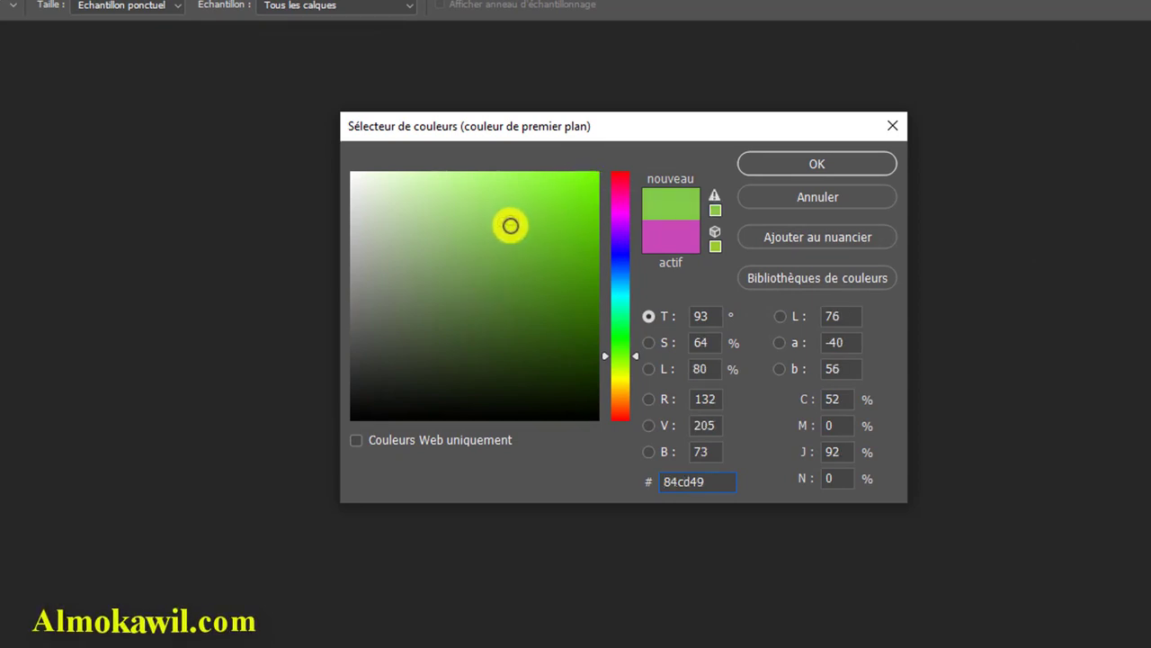
- Try turquoise shades at hue 164° for the foreground colour, ending on #33d6aa, and select its hex code
mouse_move(510, 225)
left_mouse_down()
mouse_move(581, 188)
mouse_move(429, 339)
mouse_move(509, 287)
mouse_move(558, 223)
left_mouse_up()
left_click_drag(635, 360, 633, 307)
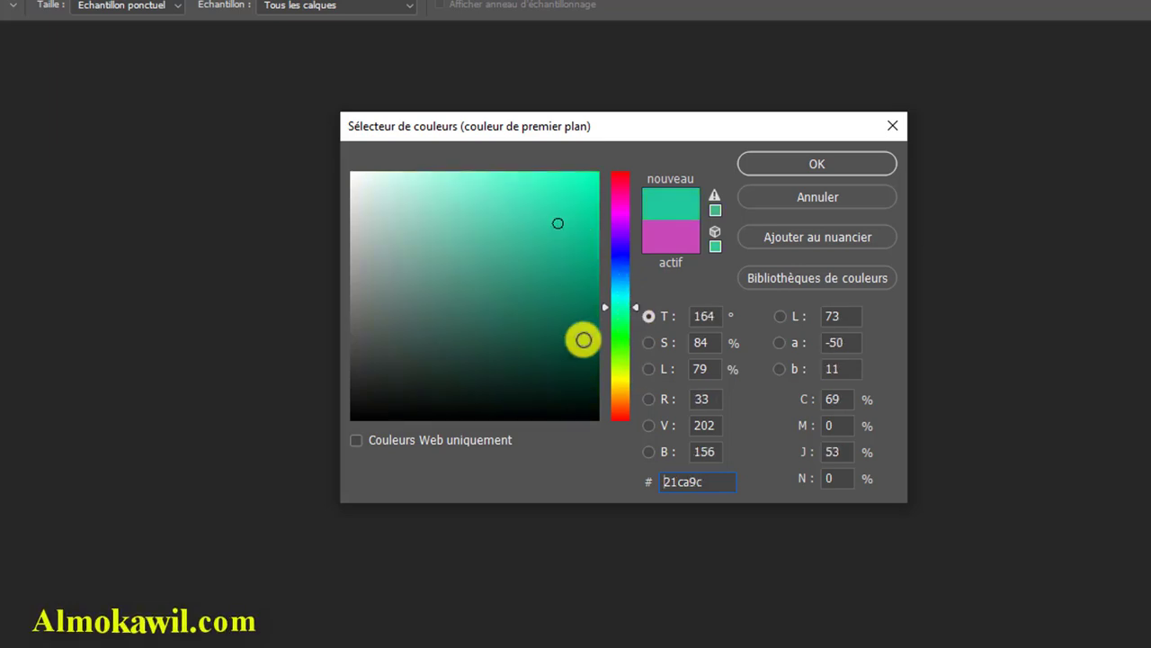
left_click(505, 202)
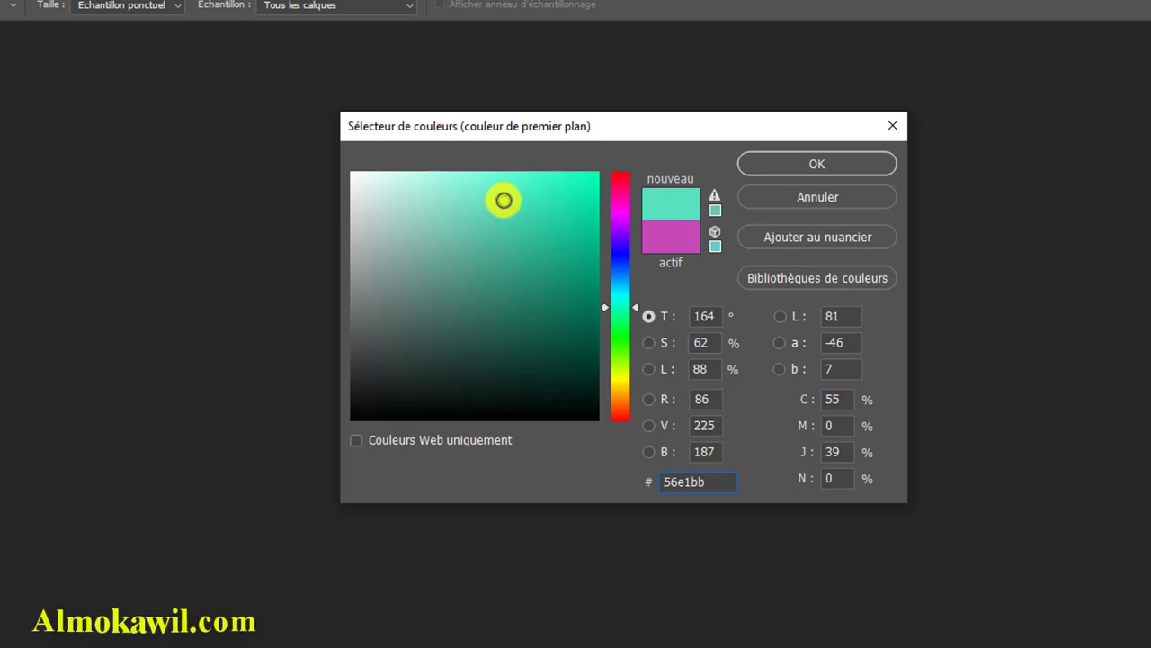
double_click(684, 482)
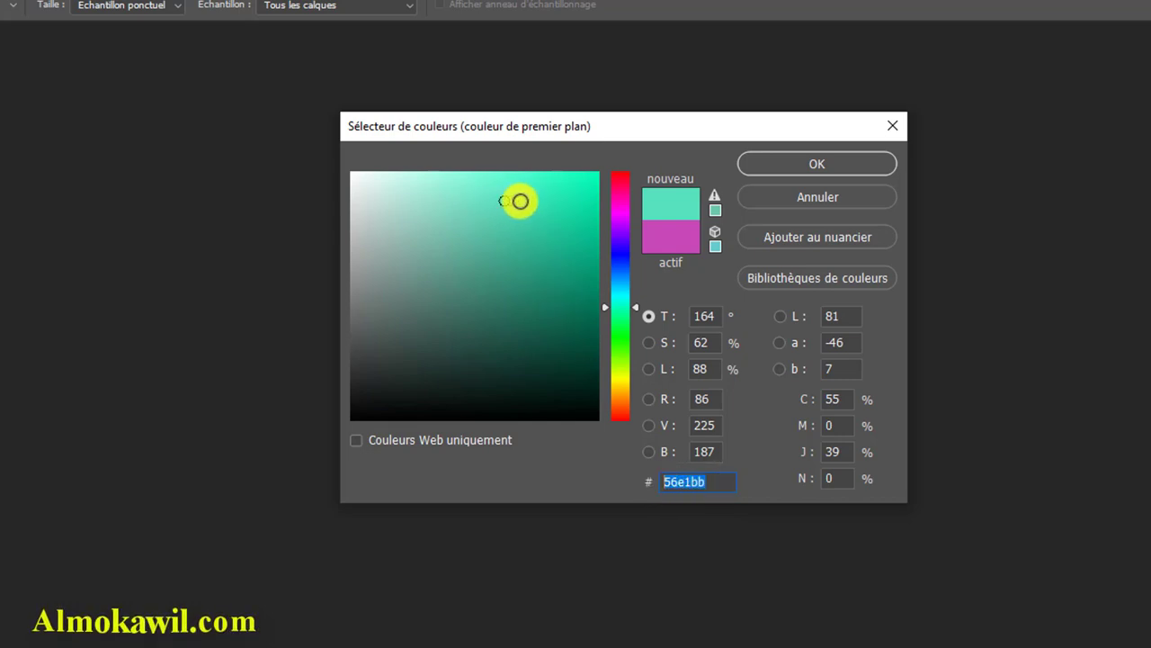
left_click(520, 201)
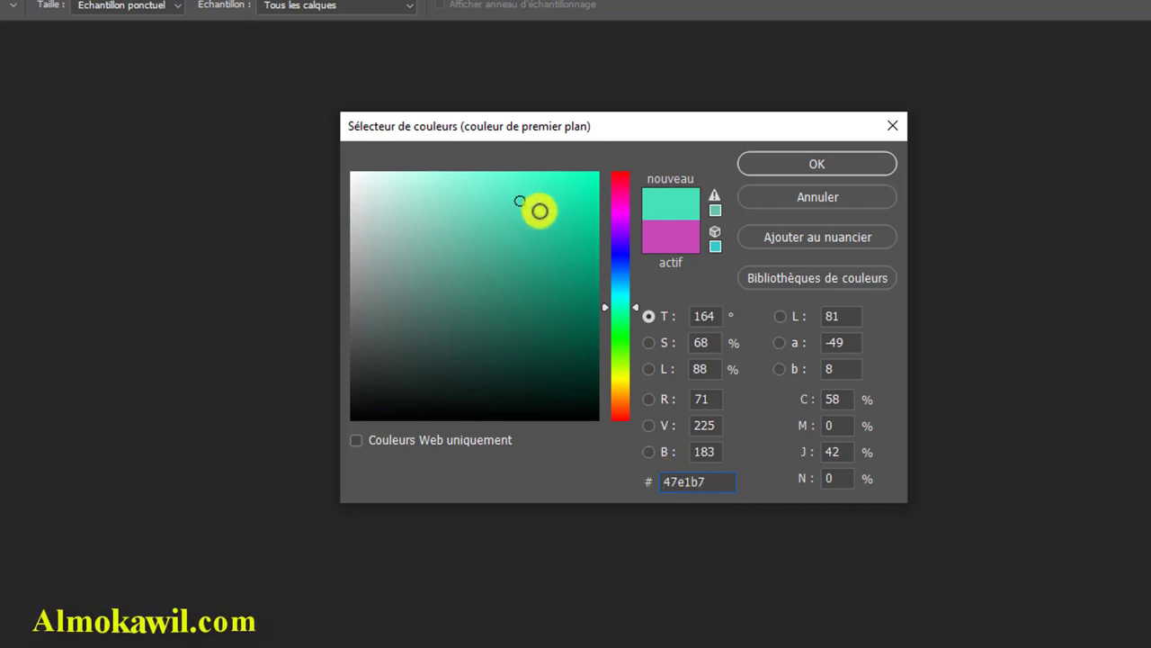
left_click(540, 211)
left_click_drag(702, 486, 656, 481)
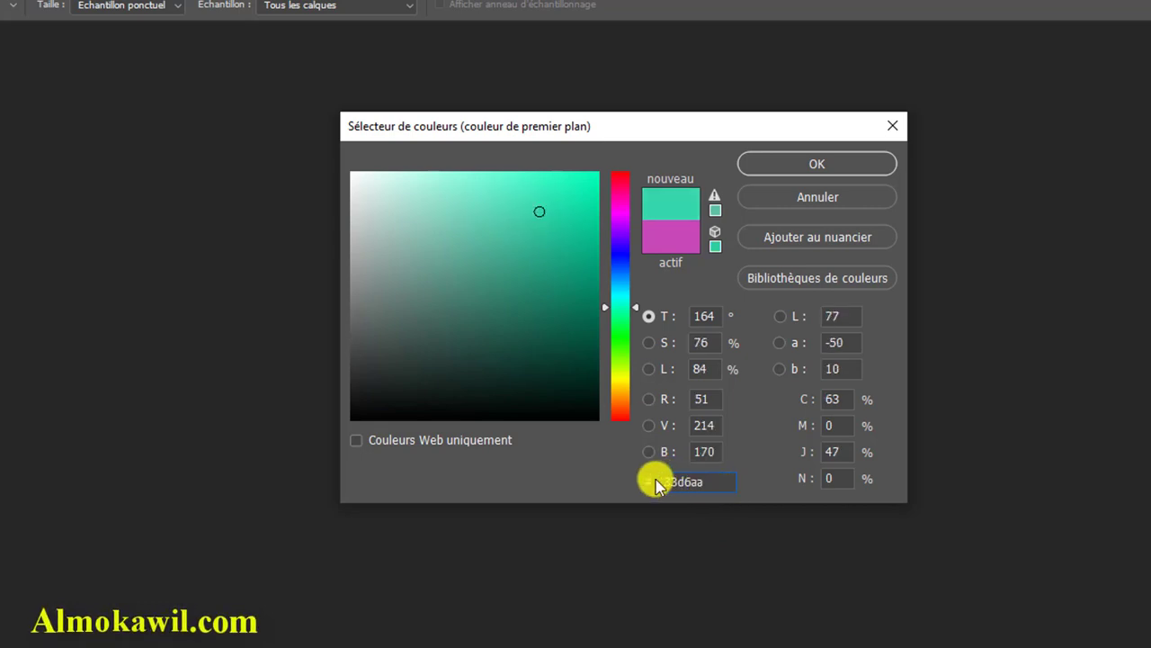
- Try blue shades at hue 227° for the foreground colour, including #2d48ad and #2950e1
left_click(557, 291)
left_click_drag(635, 303, 629, 263)
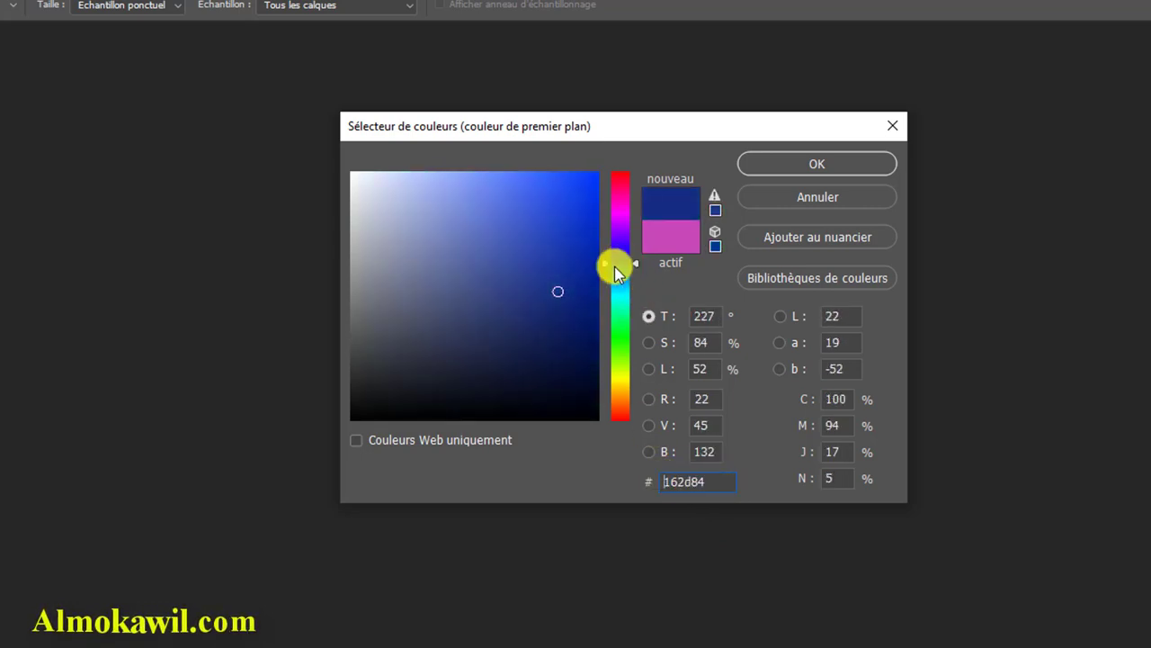
left_click(523, 222)
left_click(534, 251)
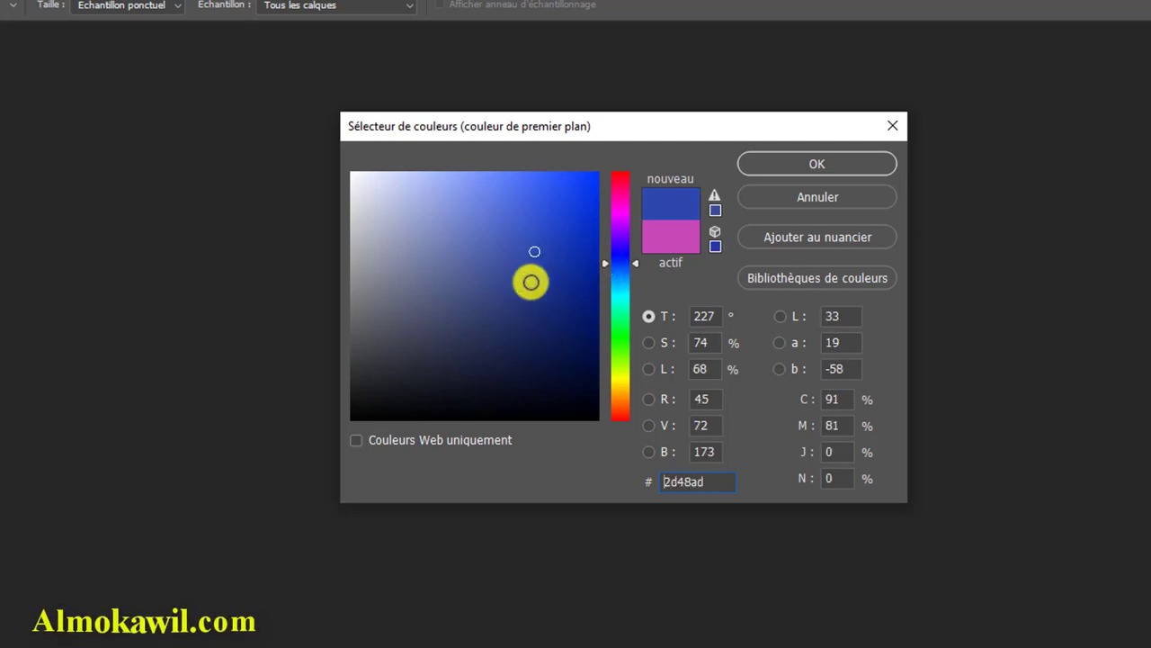
left_click_drag(718, 482, 657, 483)
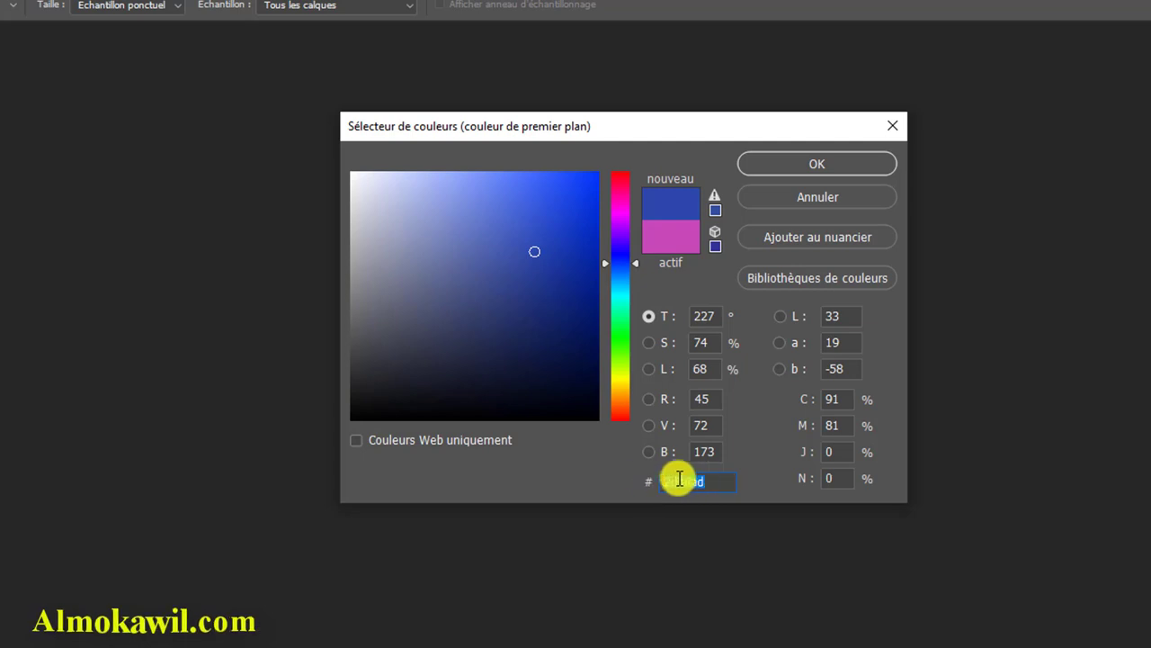
left_click(554, 201)
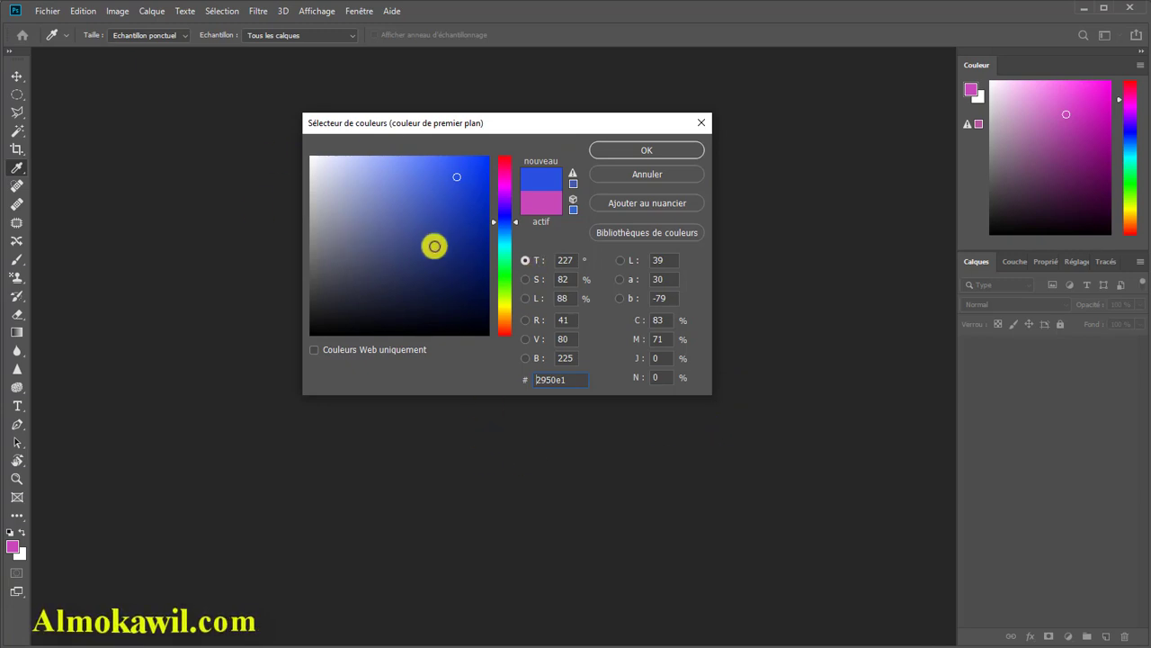
- Try a light turquoise, #5be4b5, at hue 160° and cancel the foreground colour change
left_click_drag(514, 223, 513, 257)
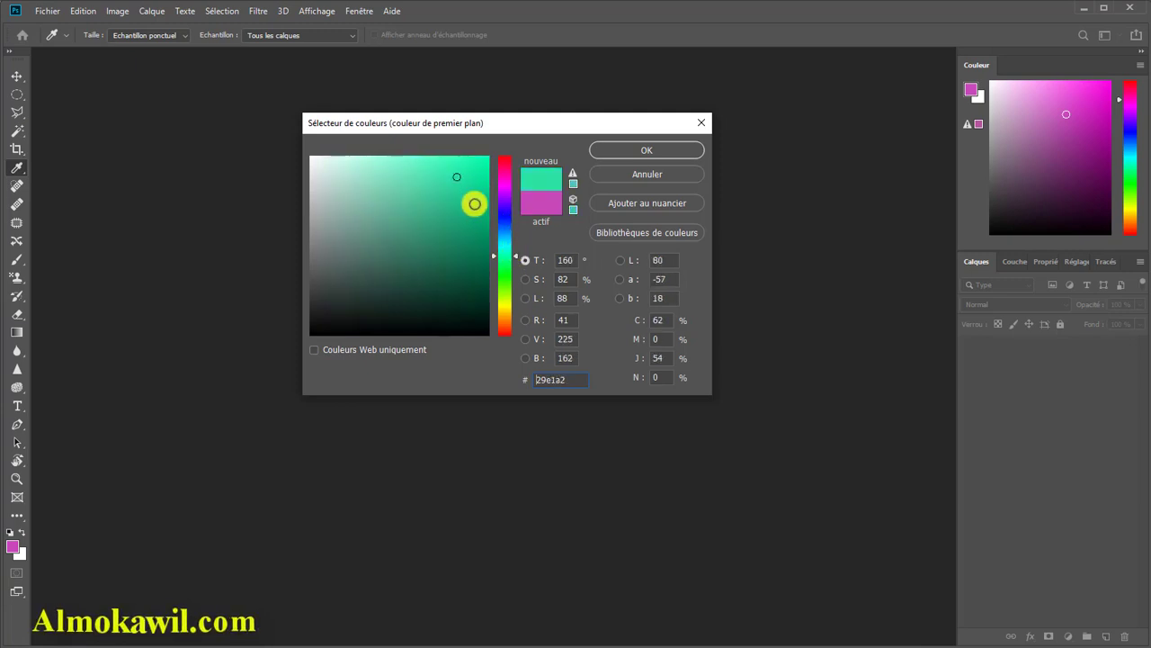
left_click(417, 174)
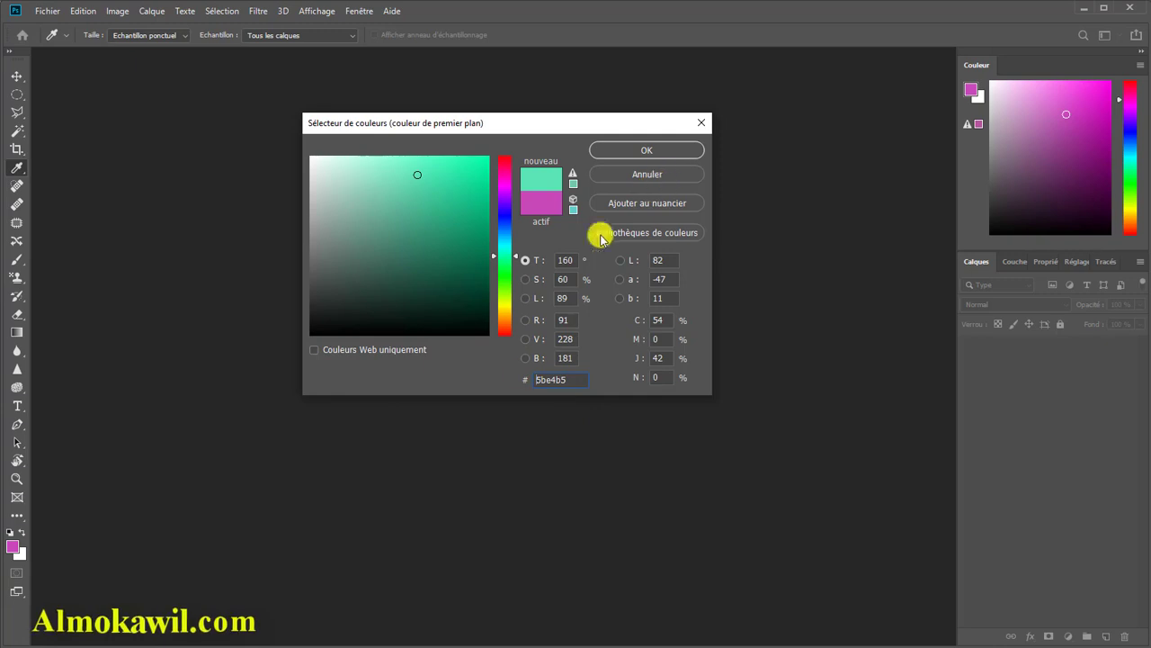
left_click(667, 175)
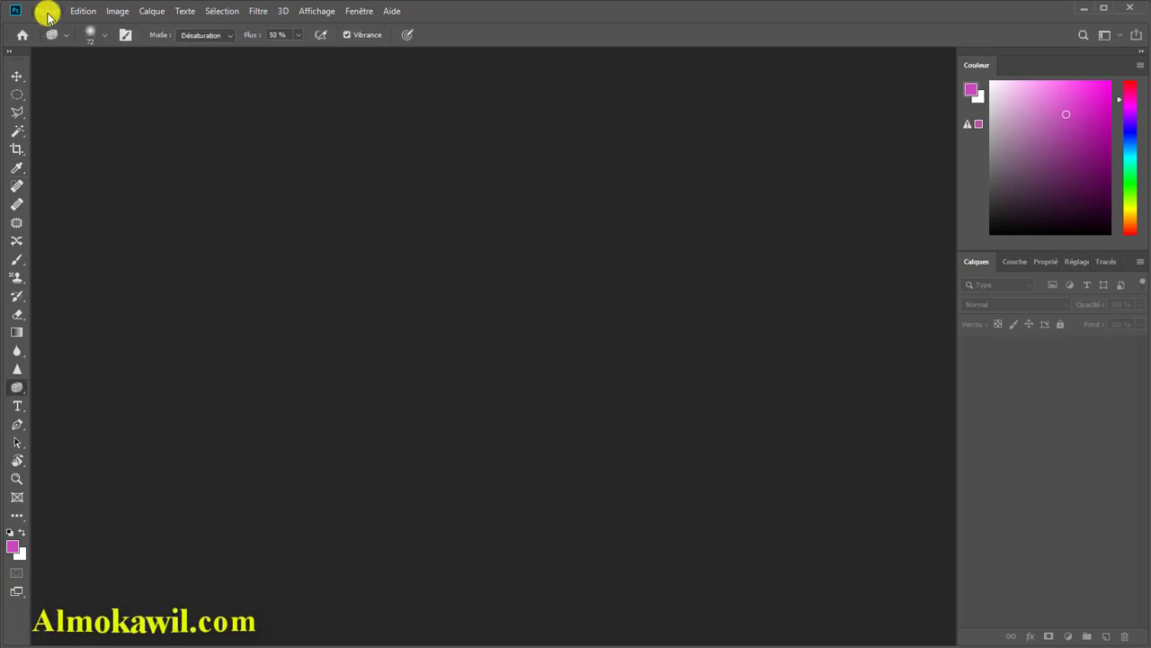
- Open the image file tree from the photoshop/image folder
left_click(47, 12)
left_click(62, 34)
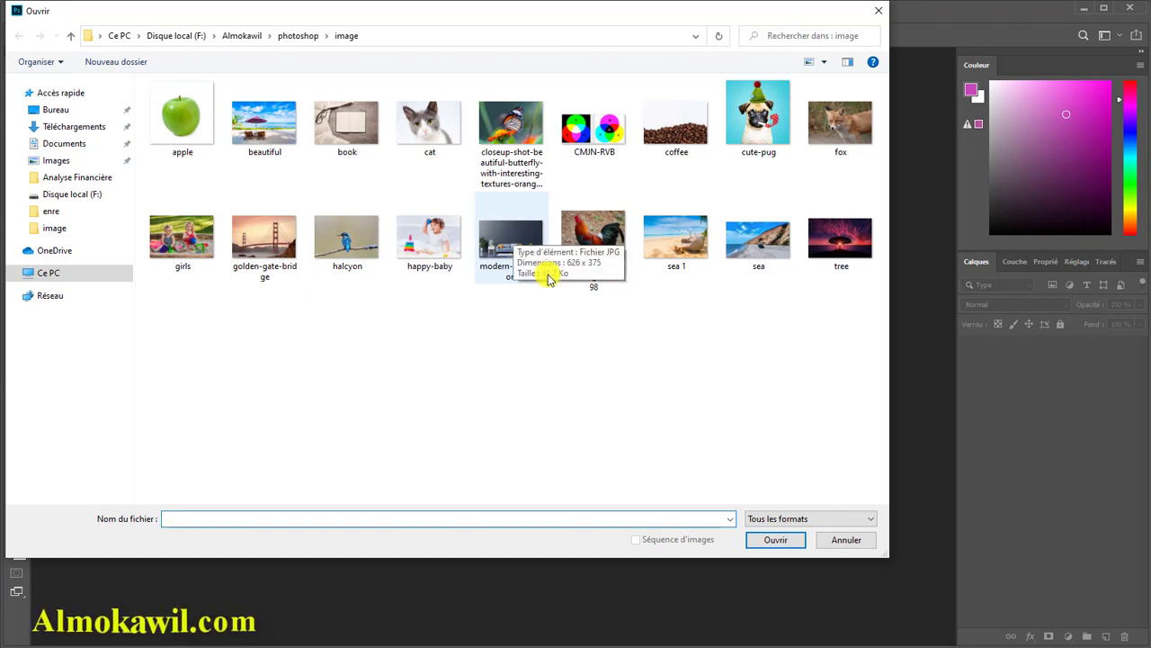
left_click(837, 249)
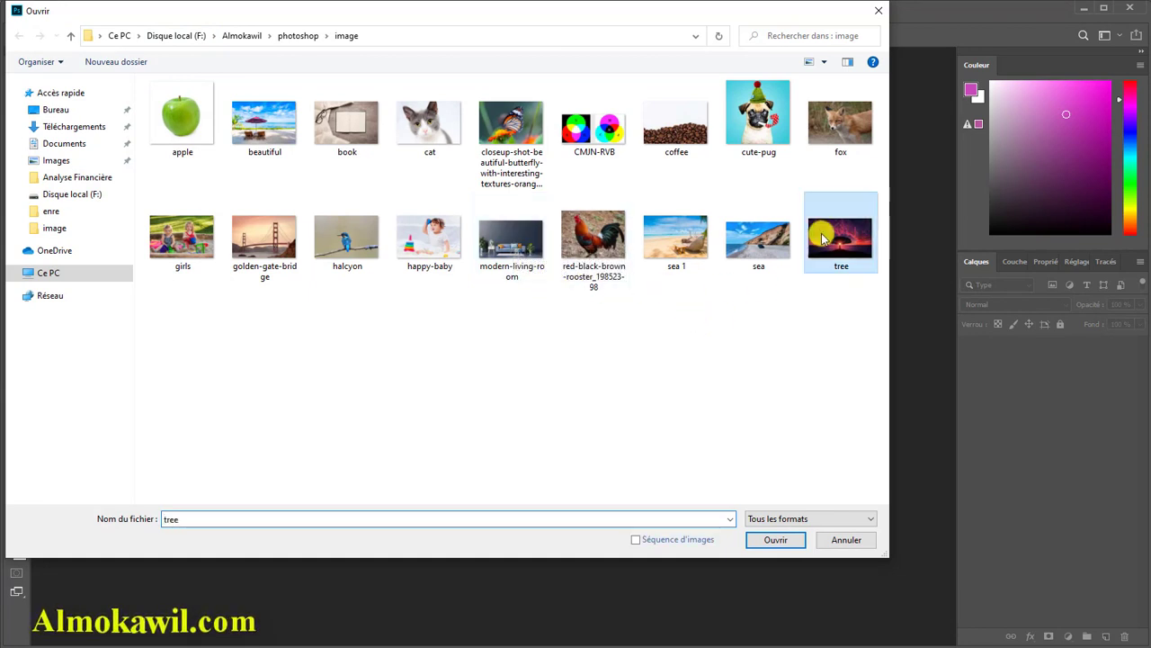
left_click(786, 542)
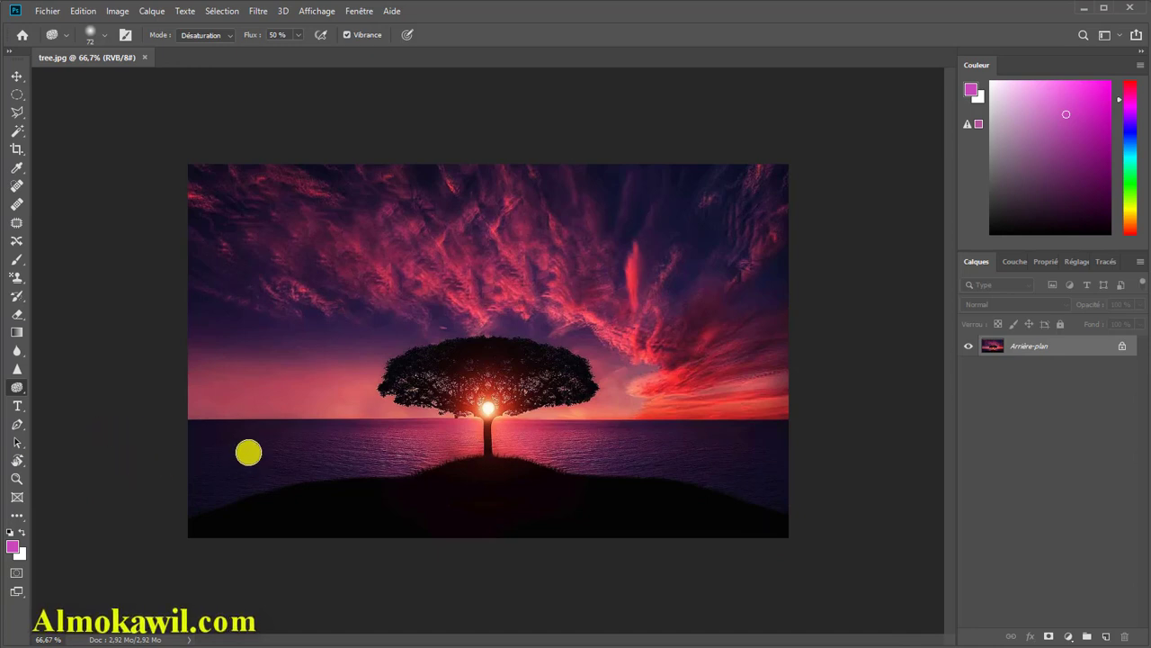
- Use the Eyedropper to sample the pinkish red of the sky just above the horizon as the foreground colour
left_click(17, 267)
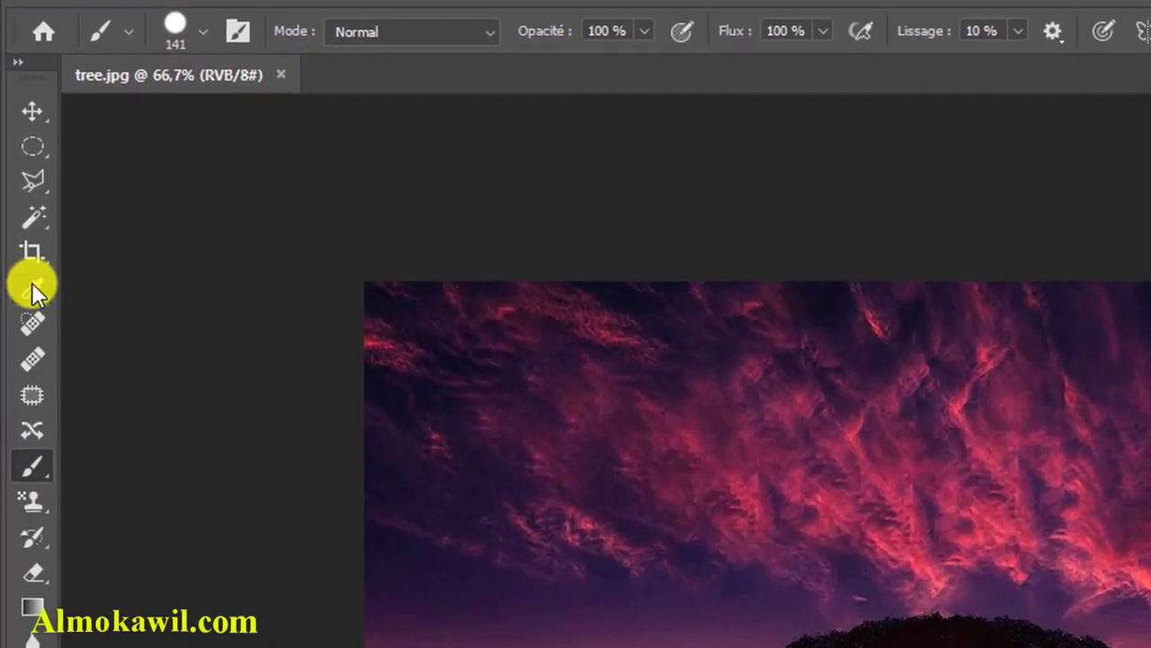
left_click(33, 290)
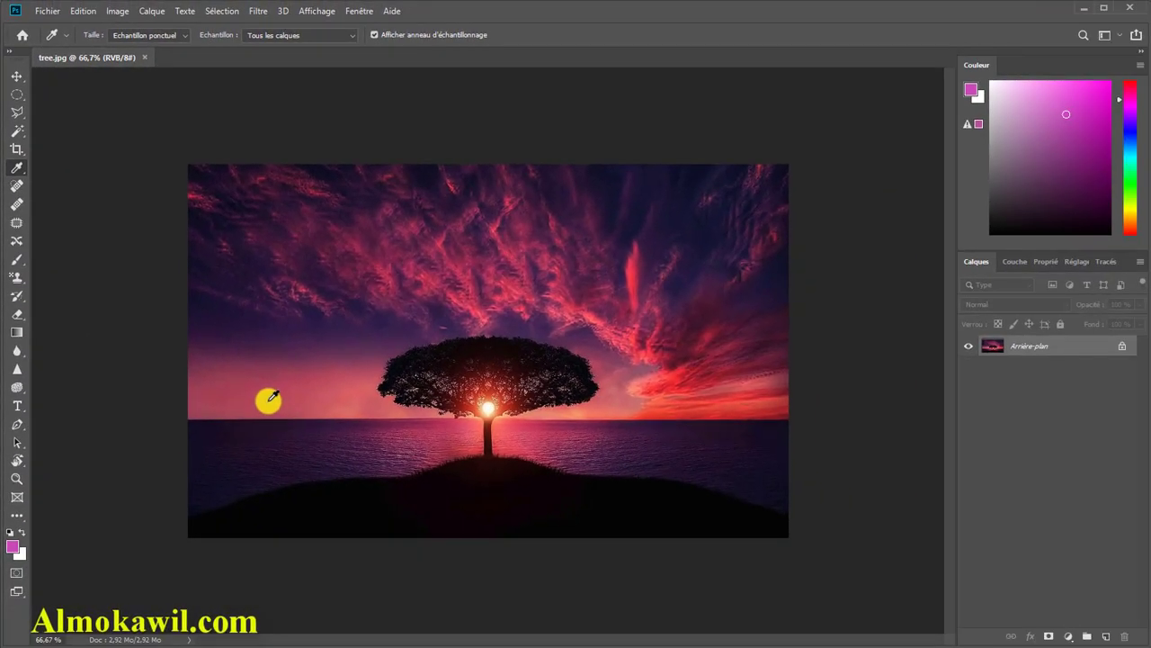
left_click(269, 401)
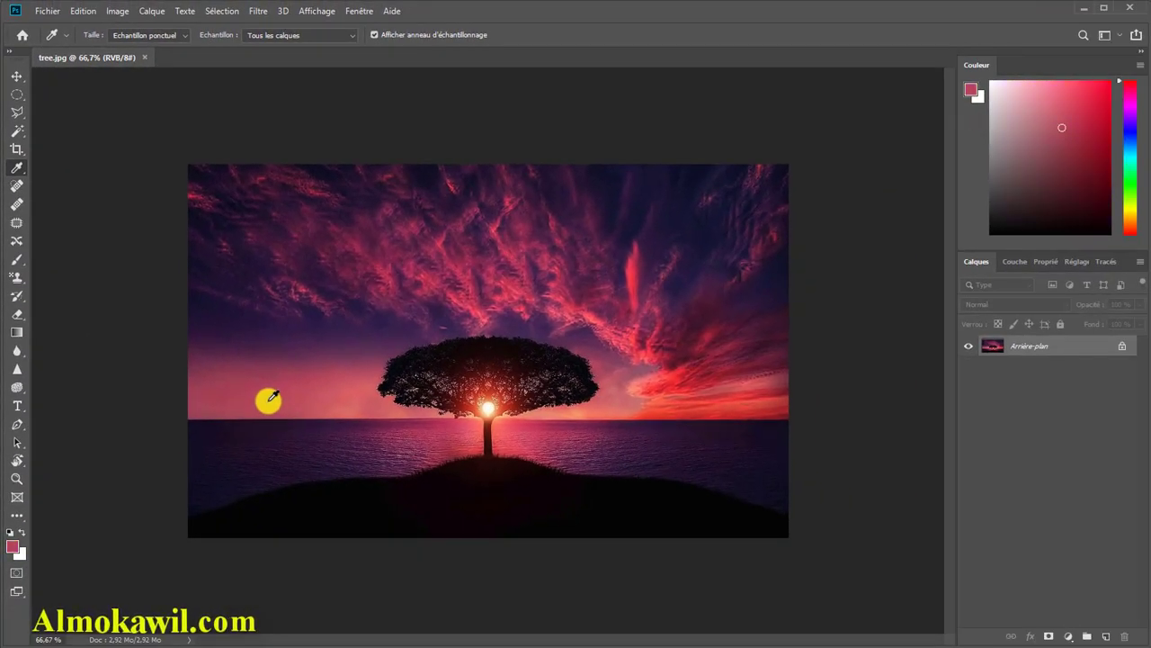
left_click(269, 401)
left_click(269, 401)
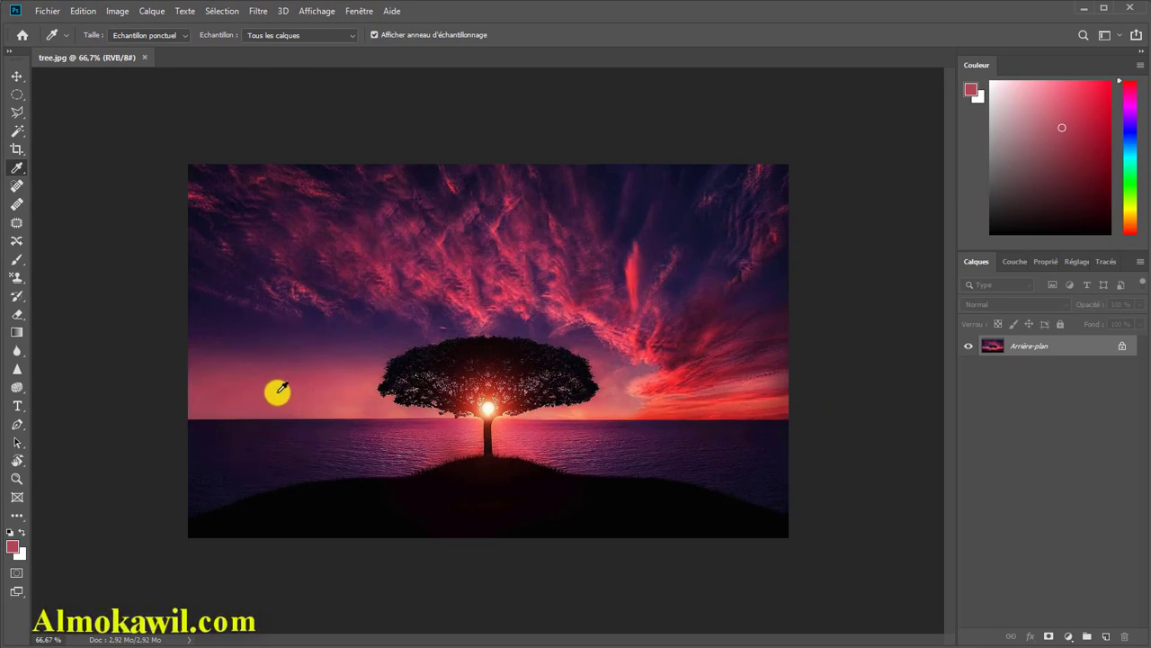
left_click(268, 399)
- Sample the dark purple band of sky between the clouds and the horizon glow as the foreground colour
left_click(275, 345)
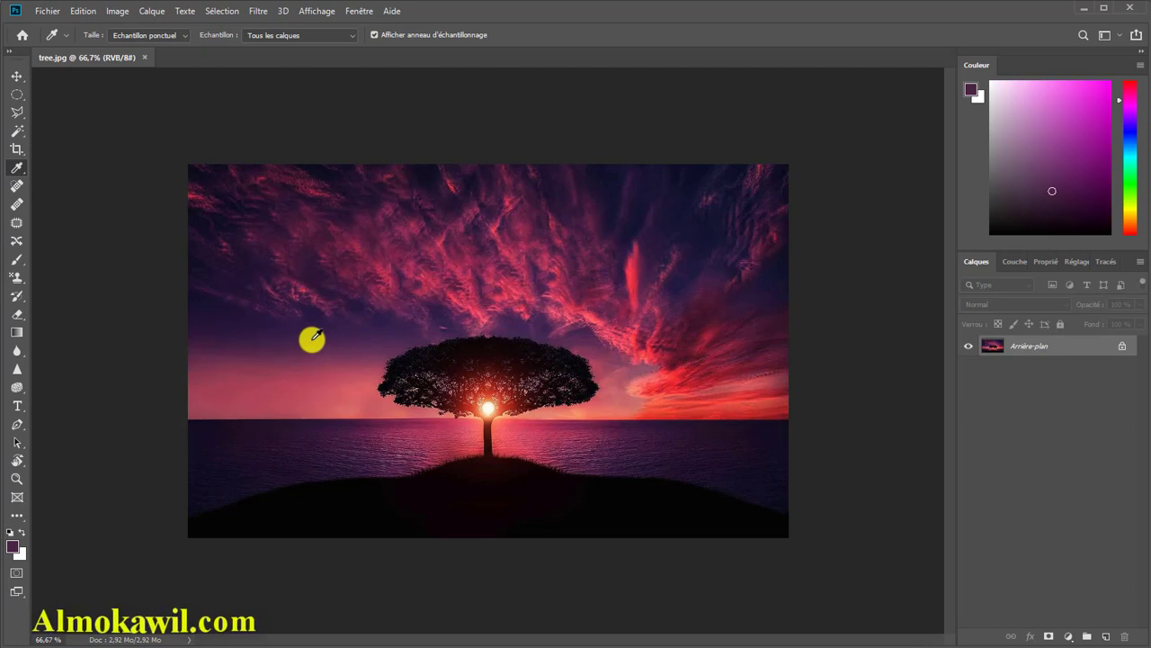
left_click(316, 339)
left_click(316, 337)
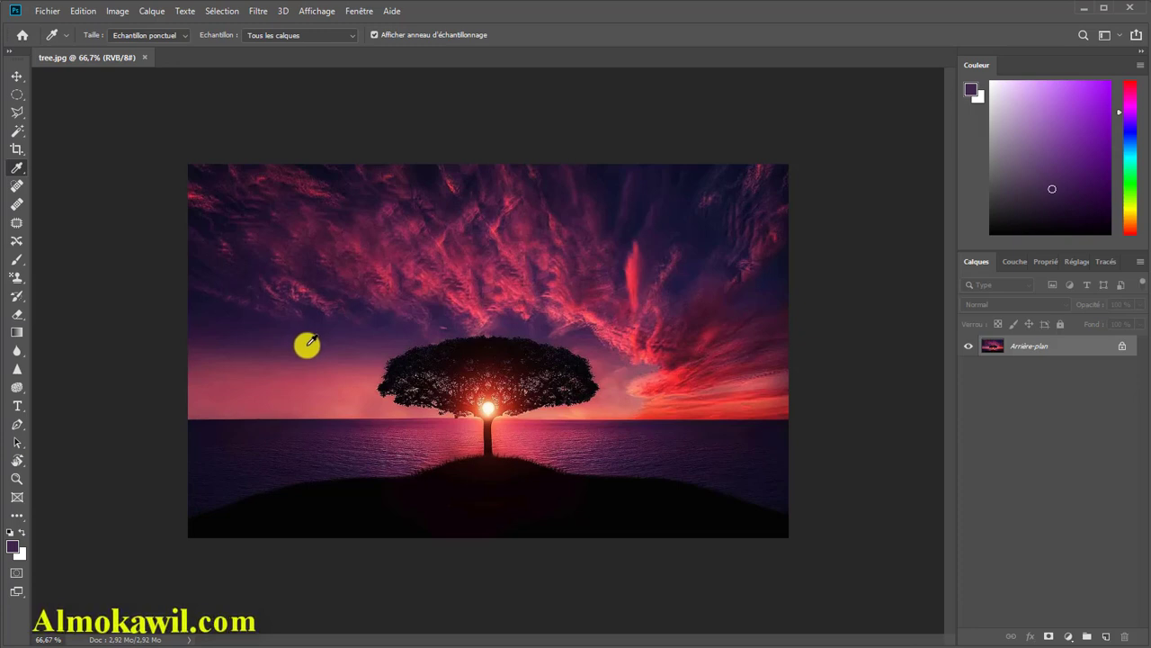
left_click(310, 342)
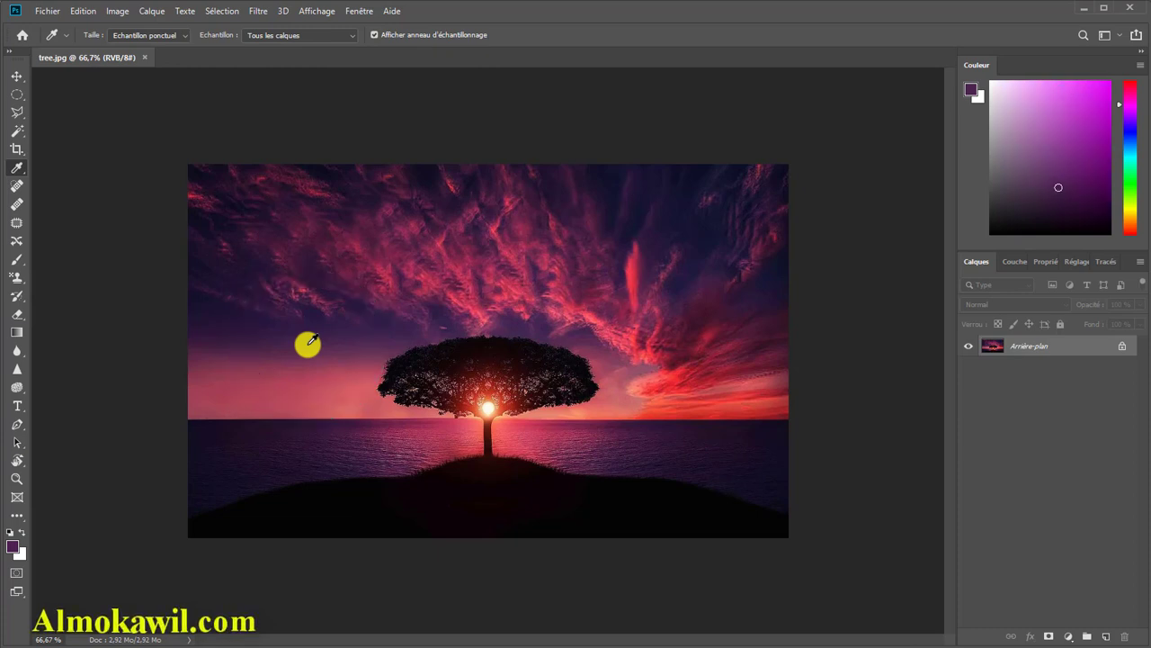
- With the foreground colour picker open, sample pink #f66174 from the sunlit water beside the trunk, copy its hex code, and cancel the picker
left_click(13, 545)
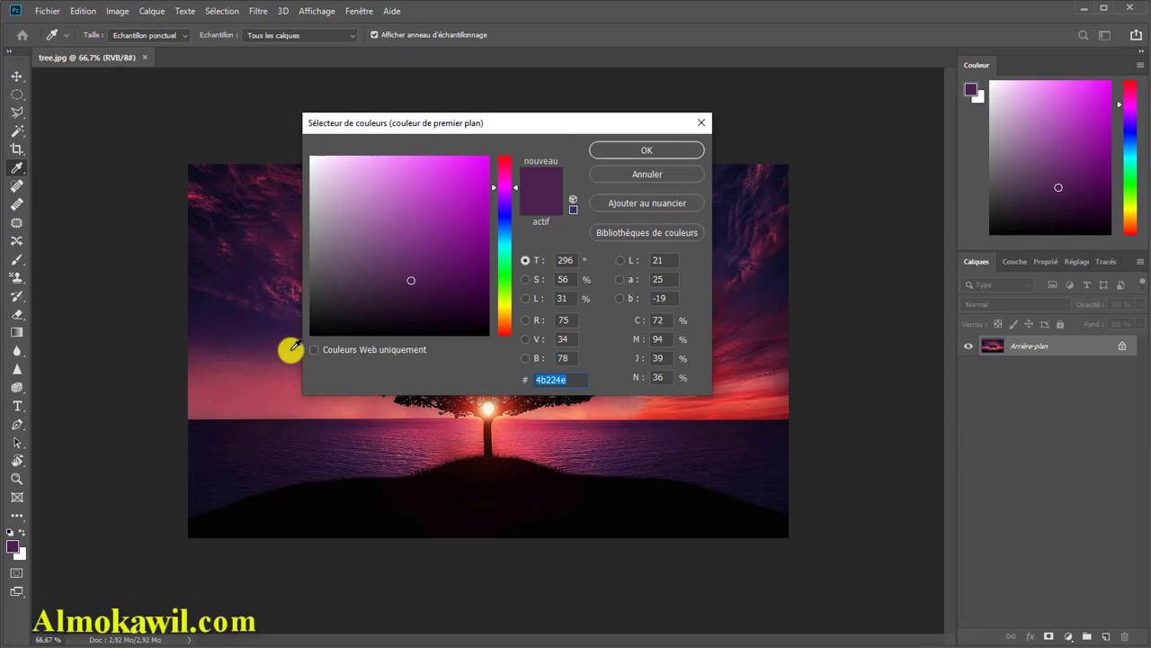
left_click(513, 432)
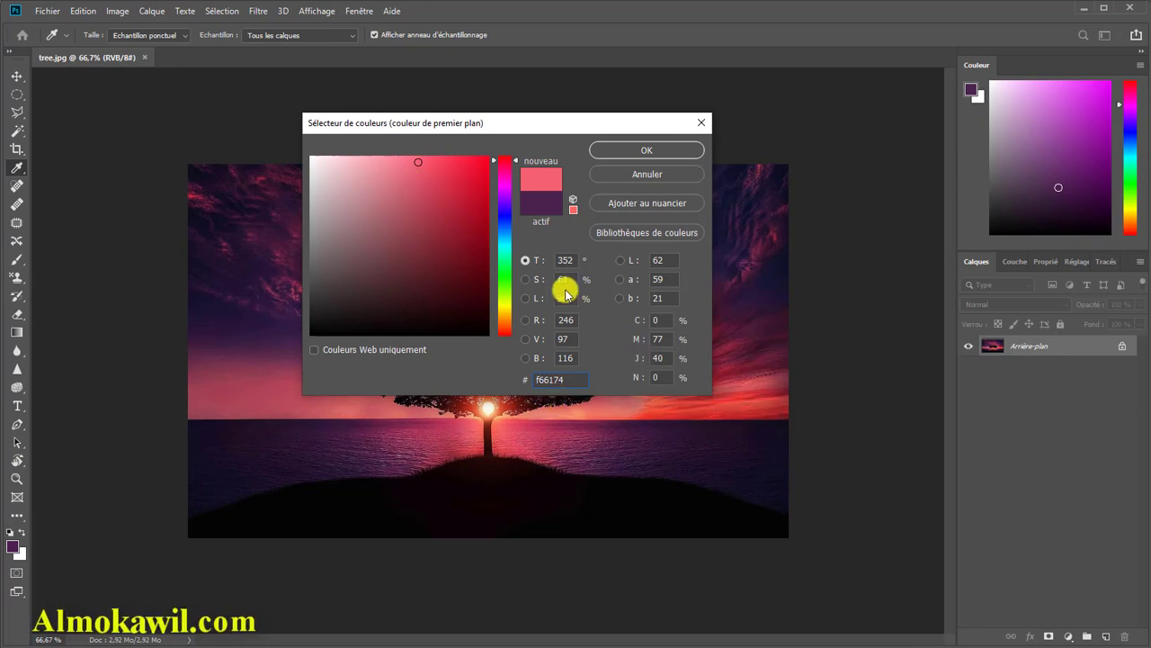
left_click_drag(537, 379, 528, 381)
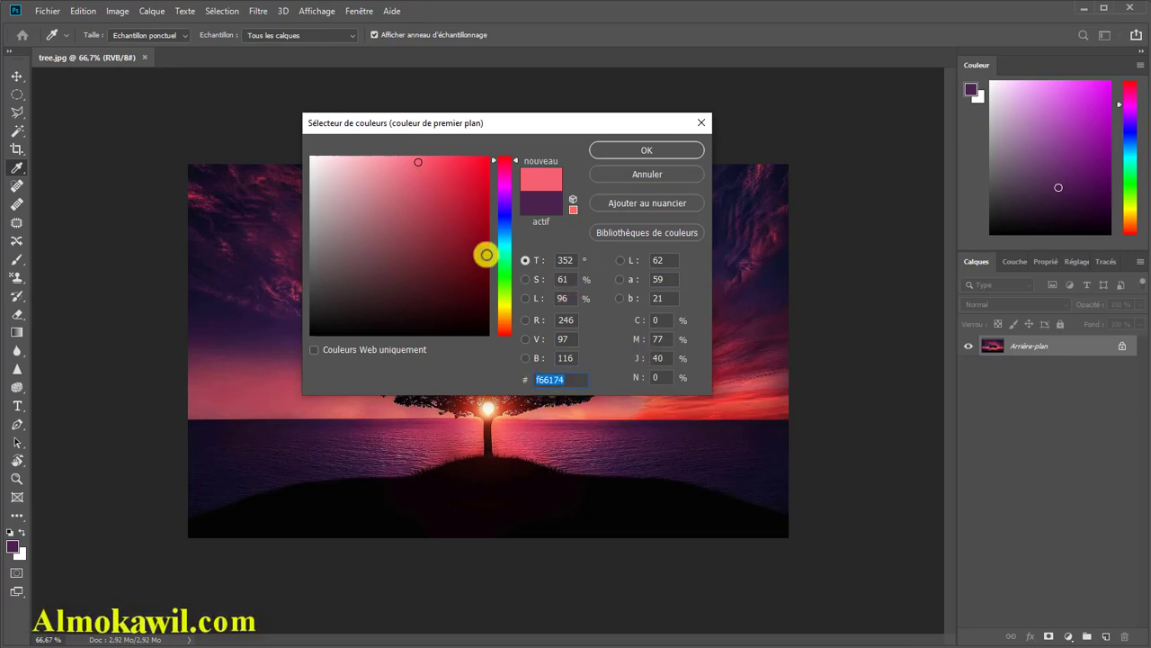
right_click(558, 379)
left_click(612, 434)
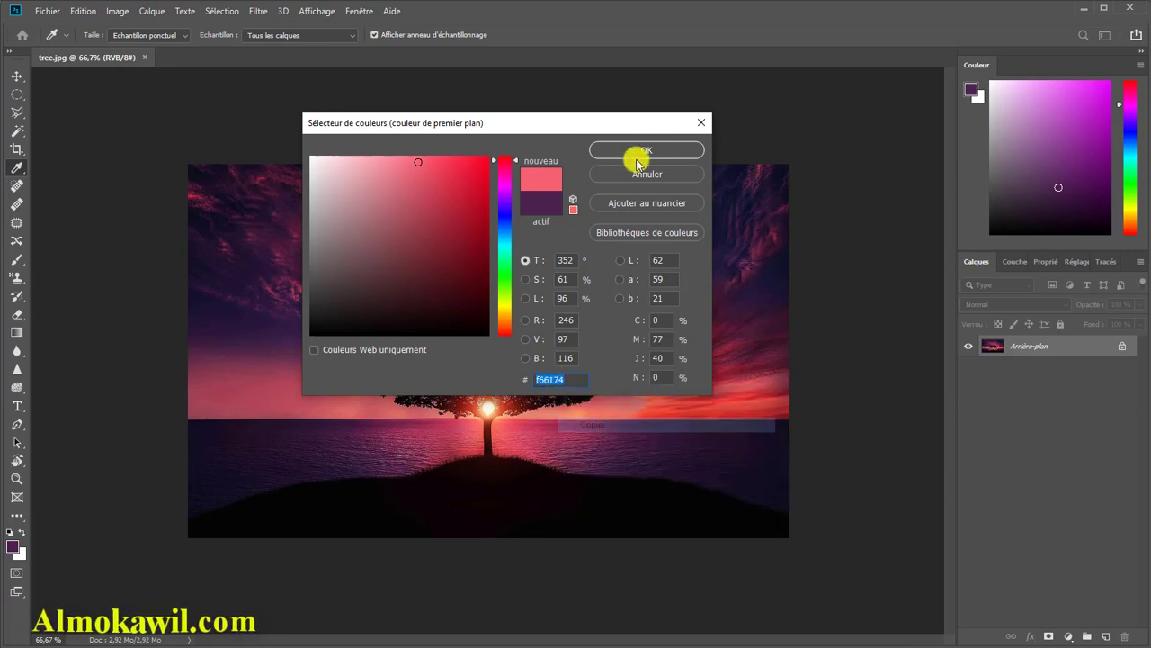
left_click(663, 174)
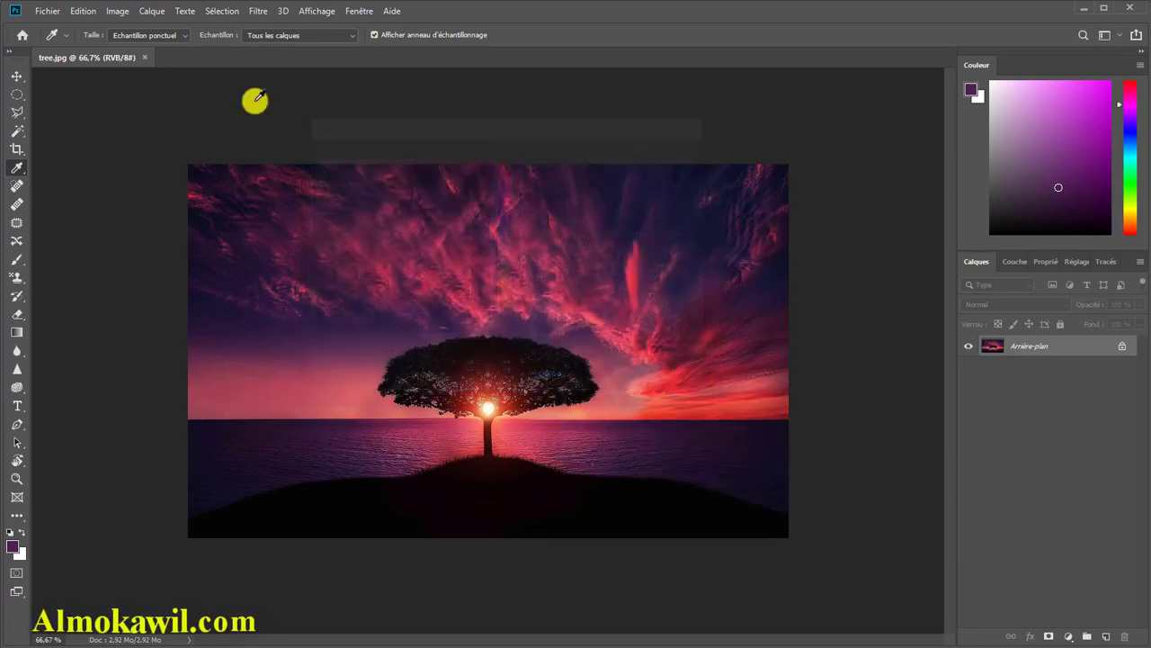
- Create a new 500 x 500 pixel document whose custom background colour uses the copied hex code f66174
left_click(43, 11)
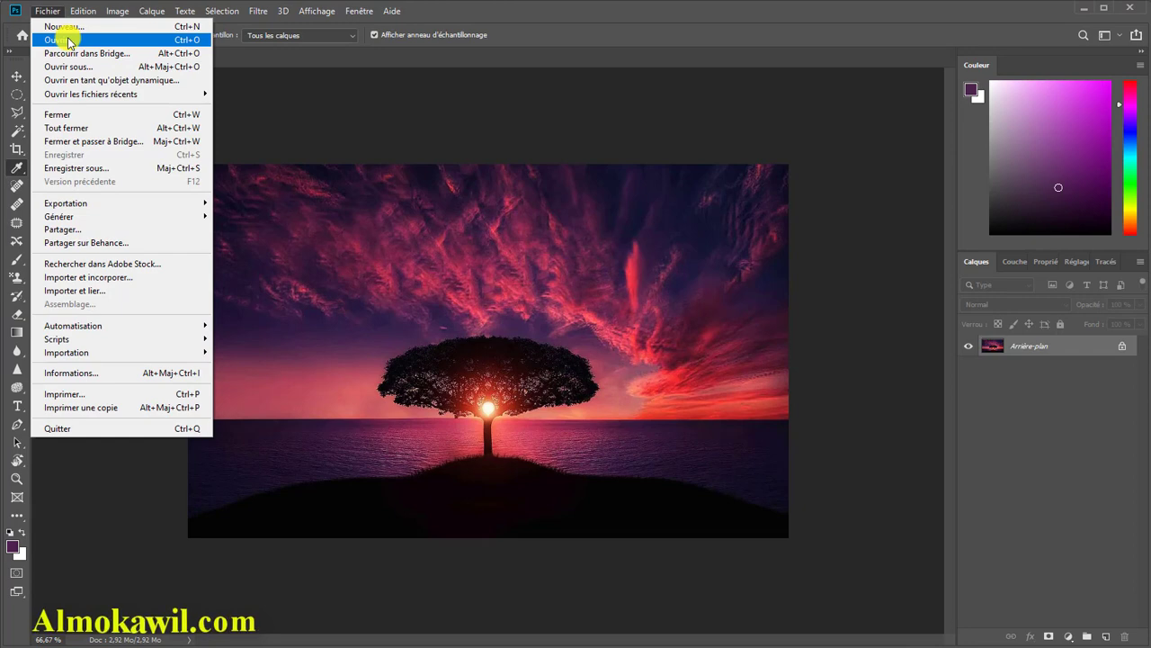
left_click(74, 27)
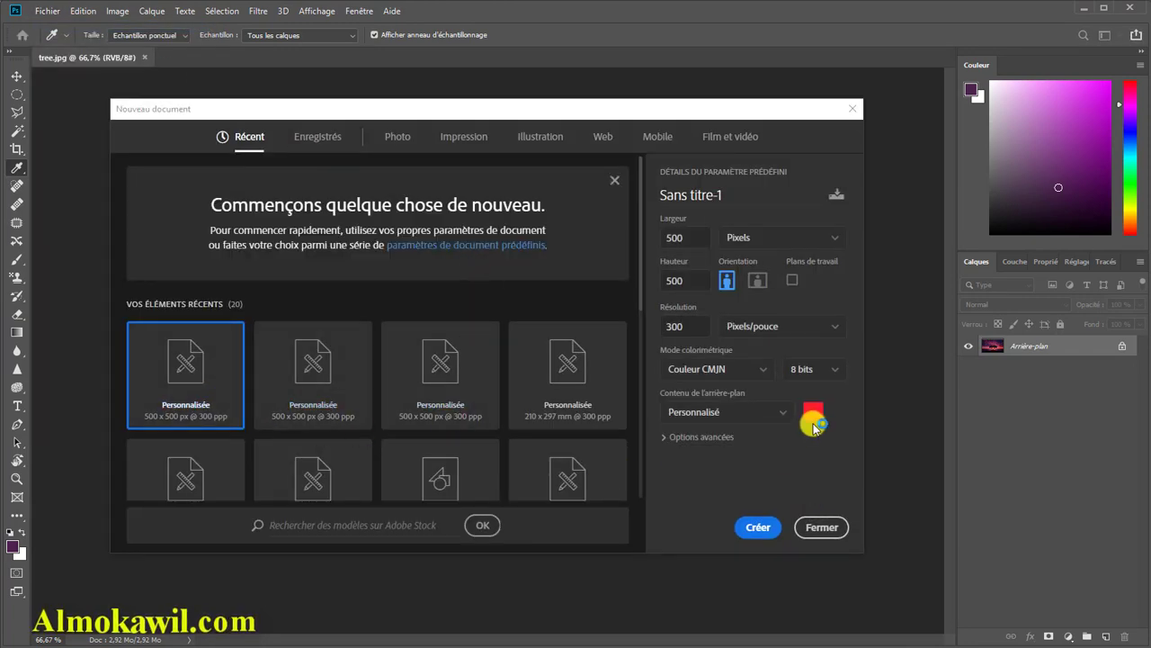
left_click(810, 414)
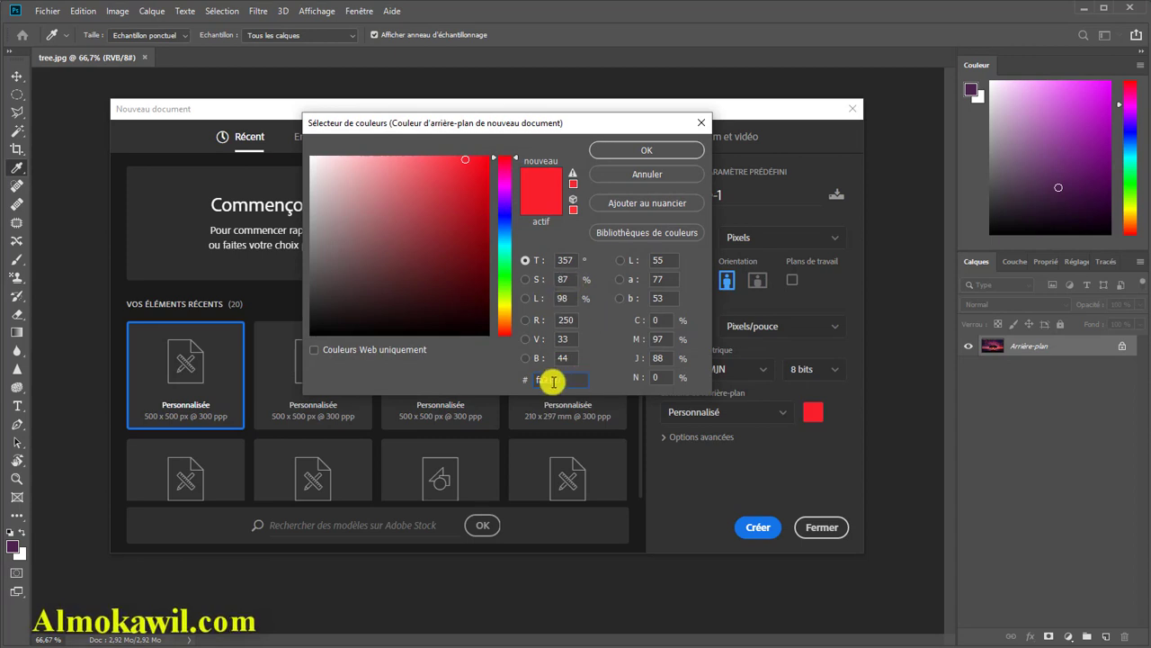
key("ctrl+v")
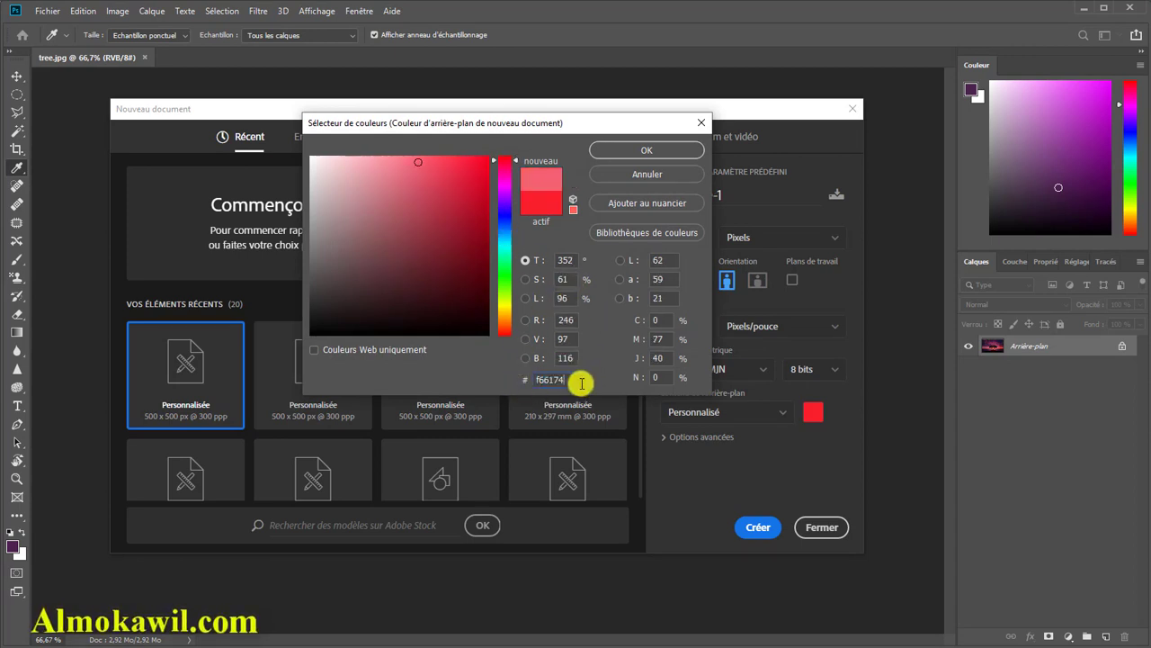
left_click(661, 150)
left_click(812, 404)
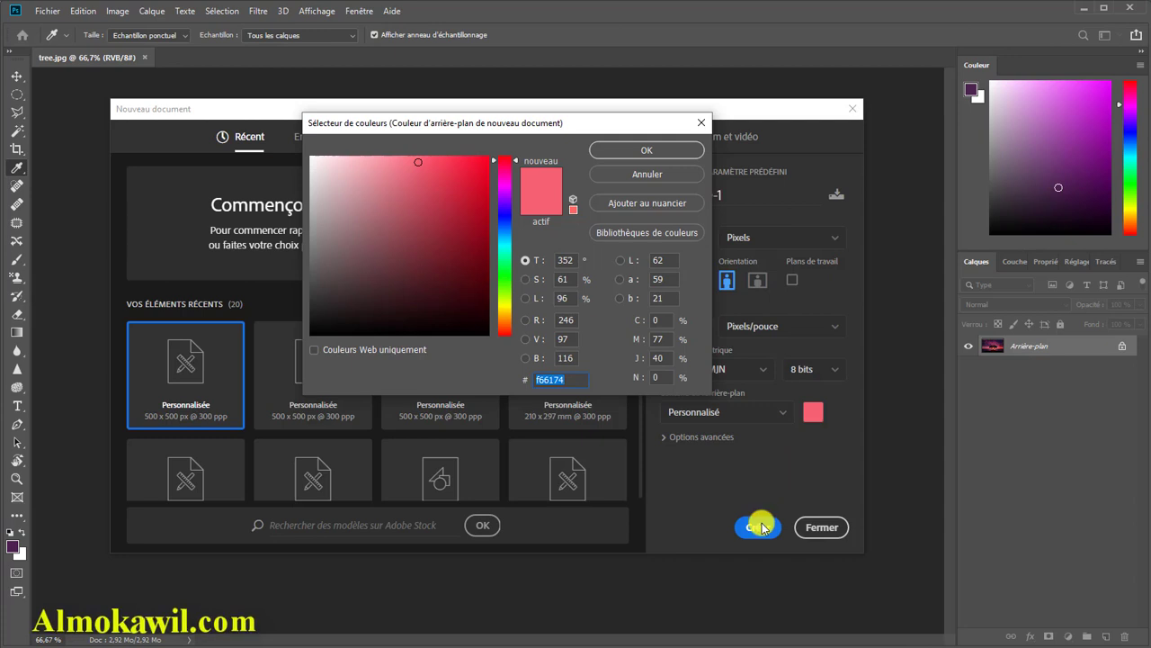
left_click(662, 152)
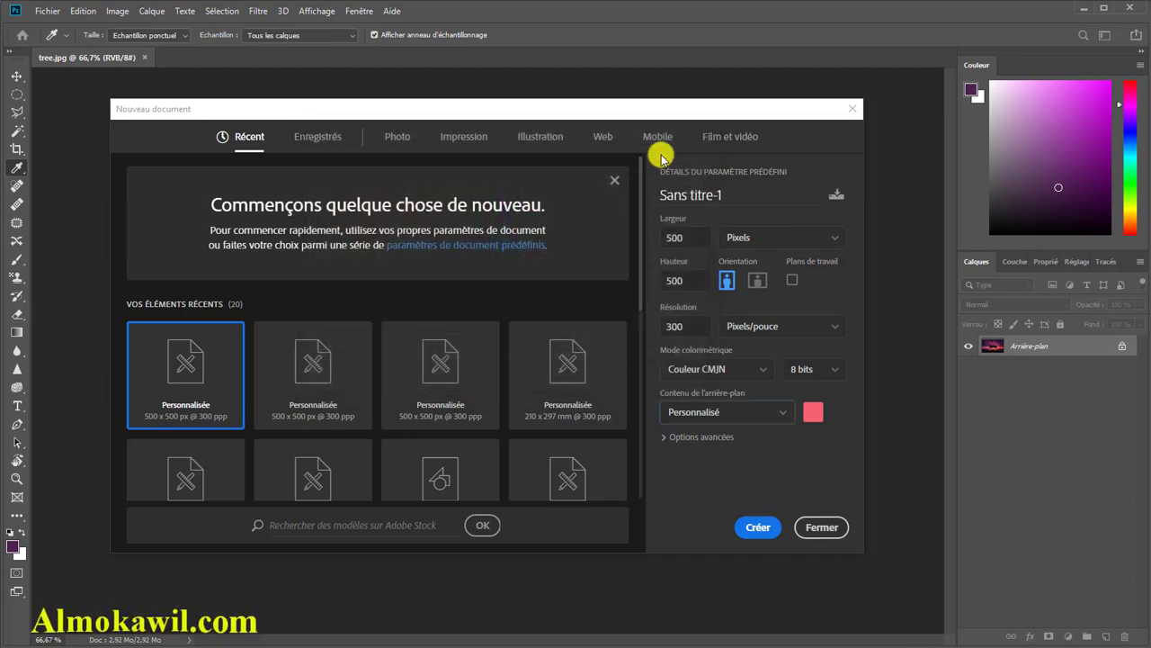
left_click(758, 527)
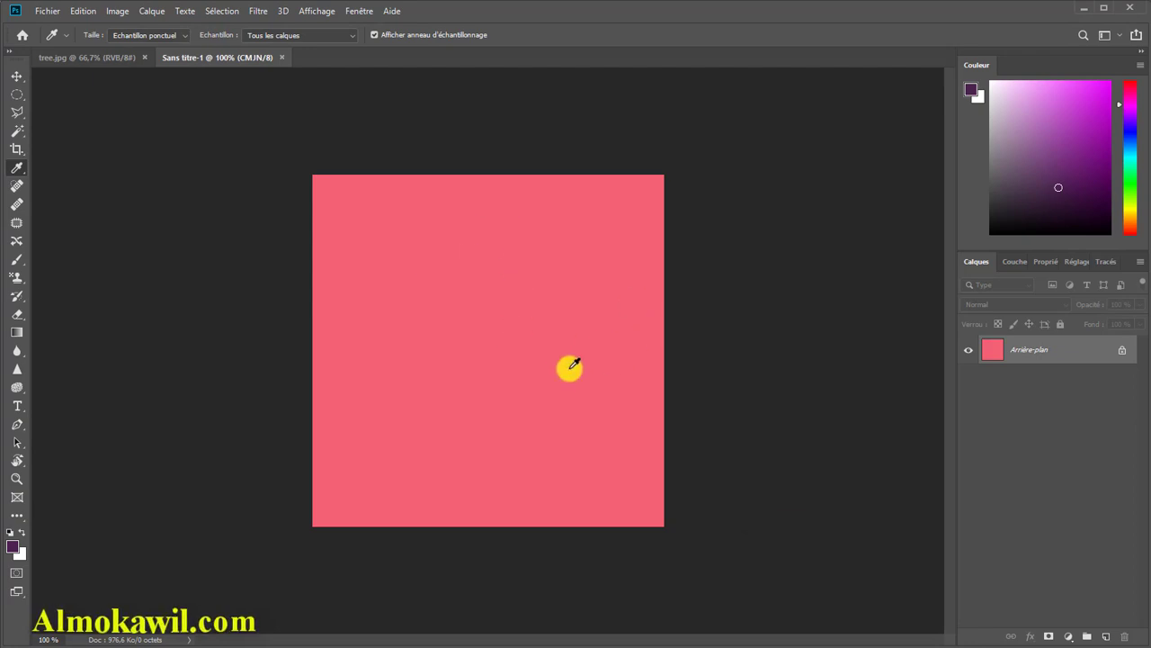
- In tree.jpg, sample the dark navy at the top of the sky as foreground colour, copy its hex code 13132d, and cancel the picker
left_click(90, 57)
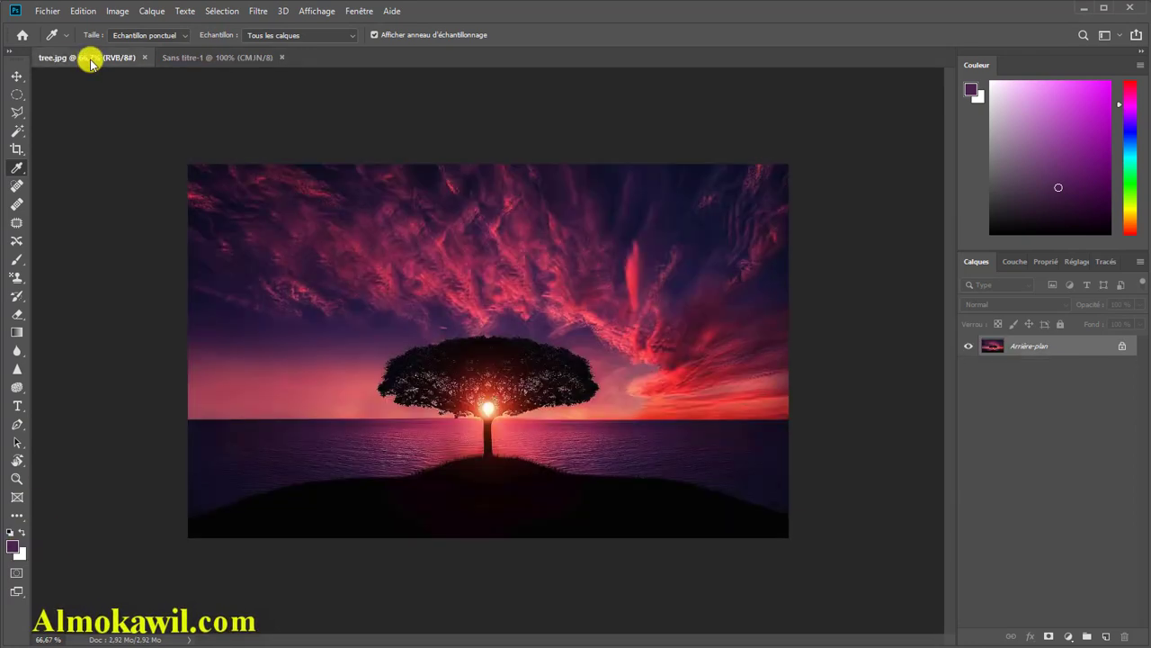
left_click(609, 190)
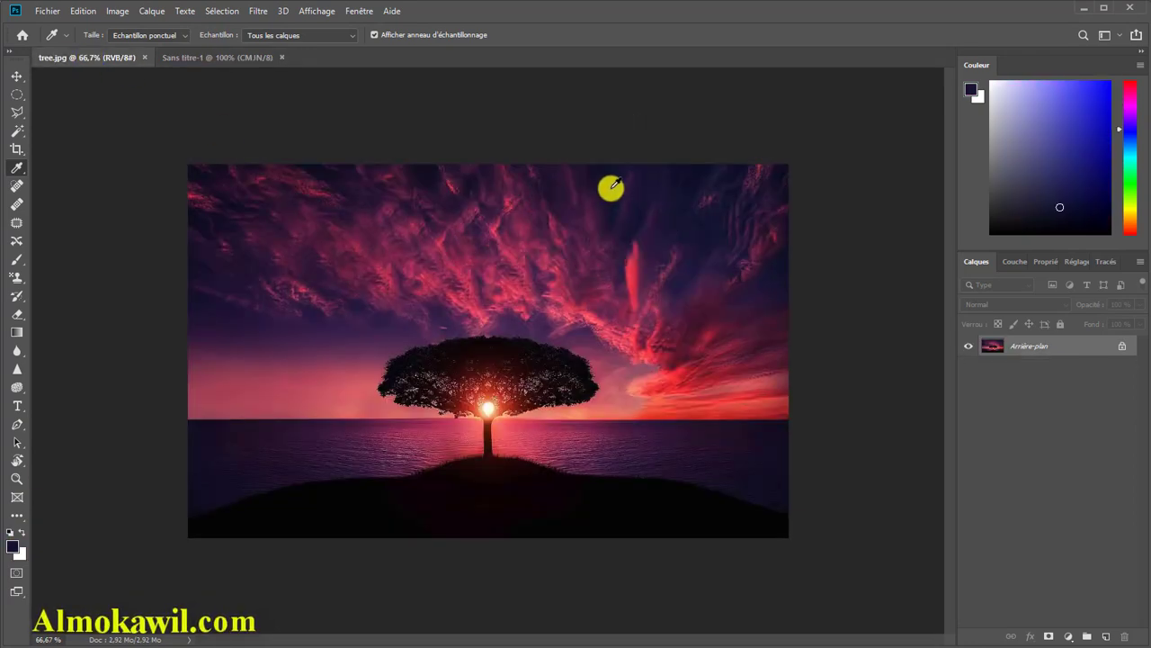
left_click(12, 545)
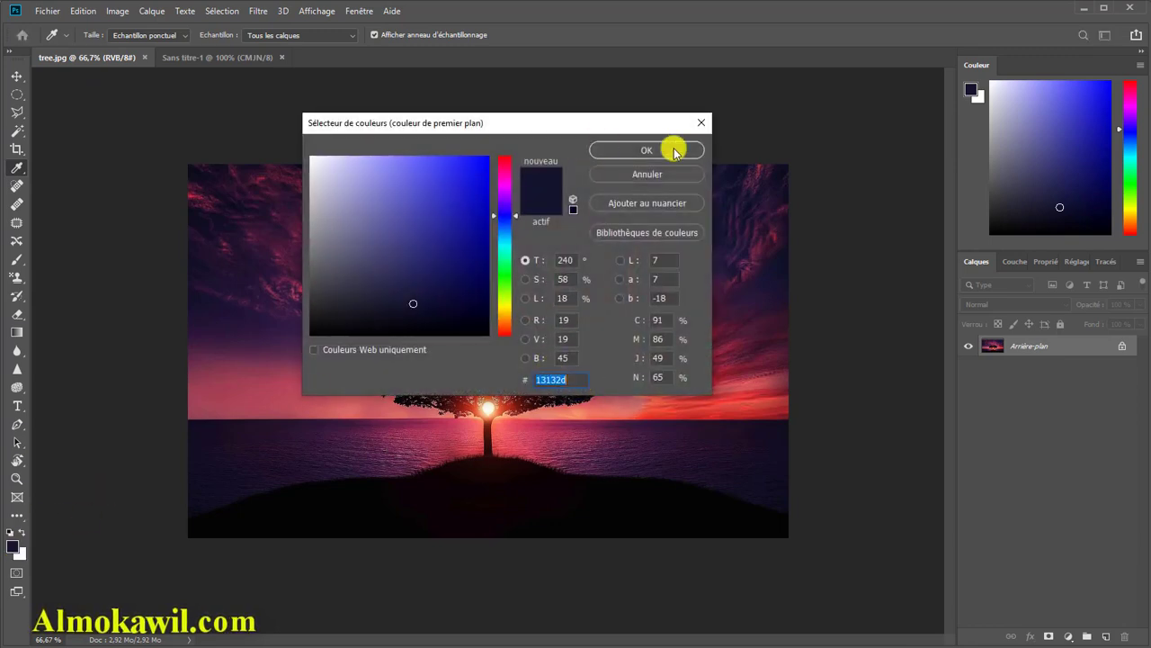
left_click(664, 177)
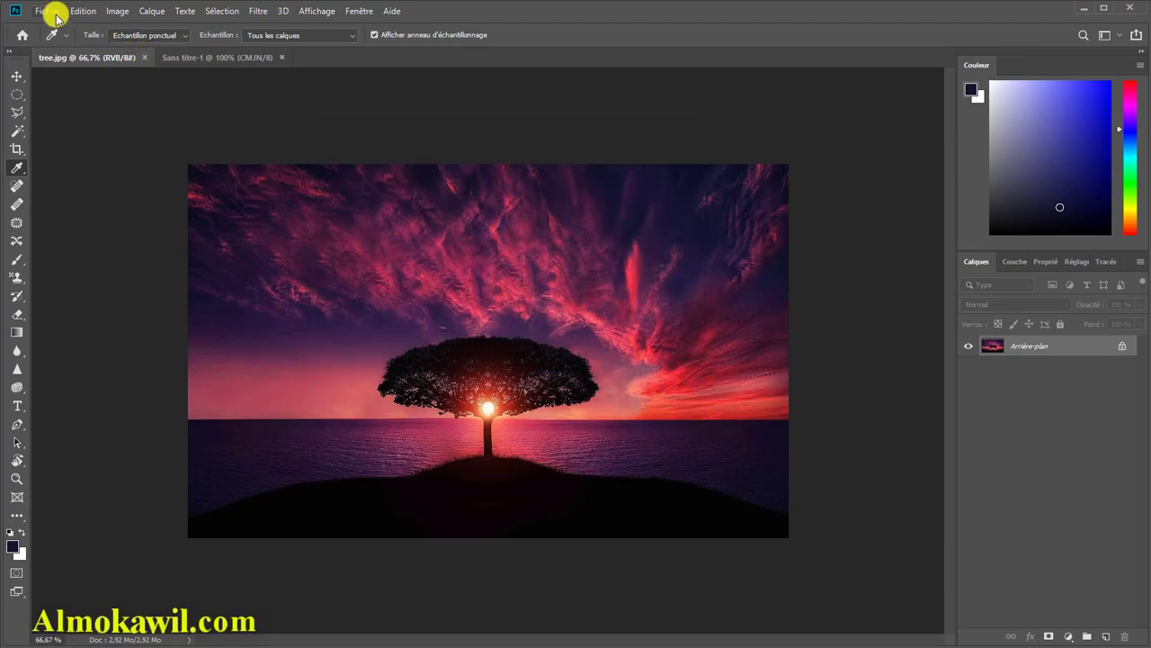
- Create another 500 x 500 pixel document with the custom background colour set to the copied hex code 13132d
left_click(50, 11)
left_click(72, 34)
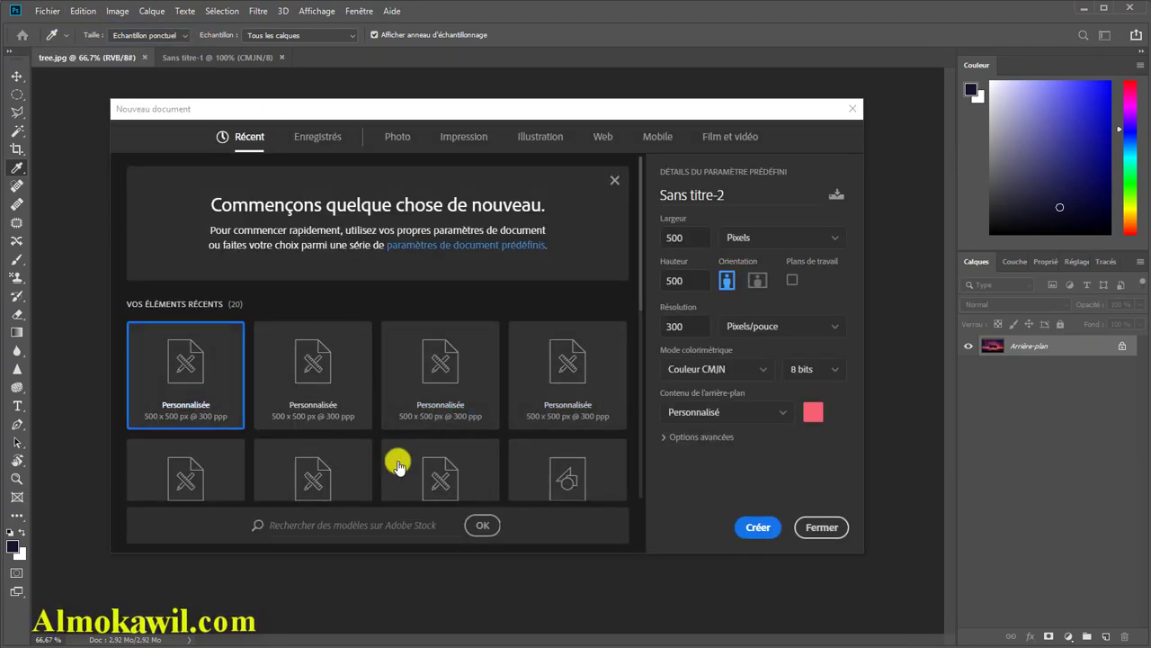
scroll(450, 347, "down", 2)
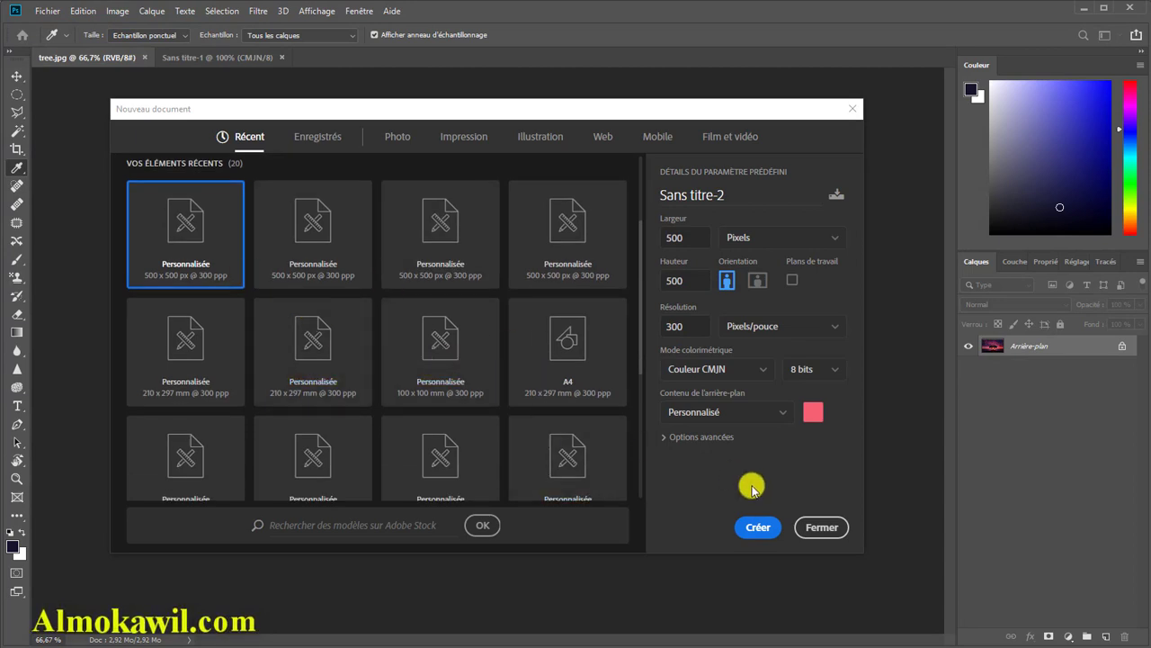
left_click(812, 412)
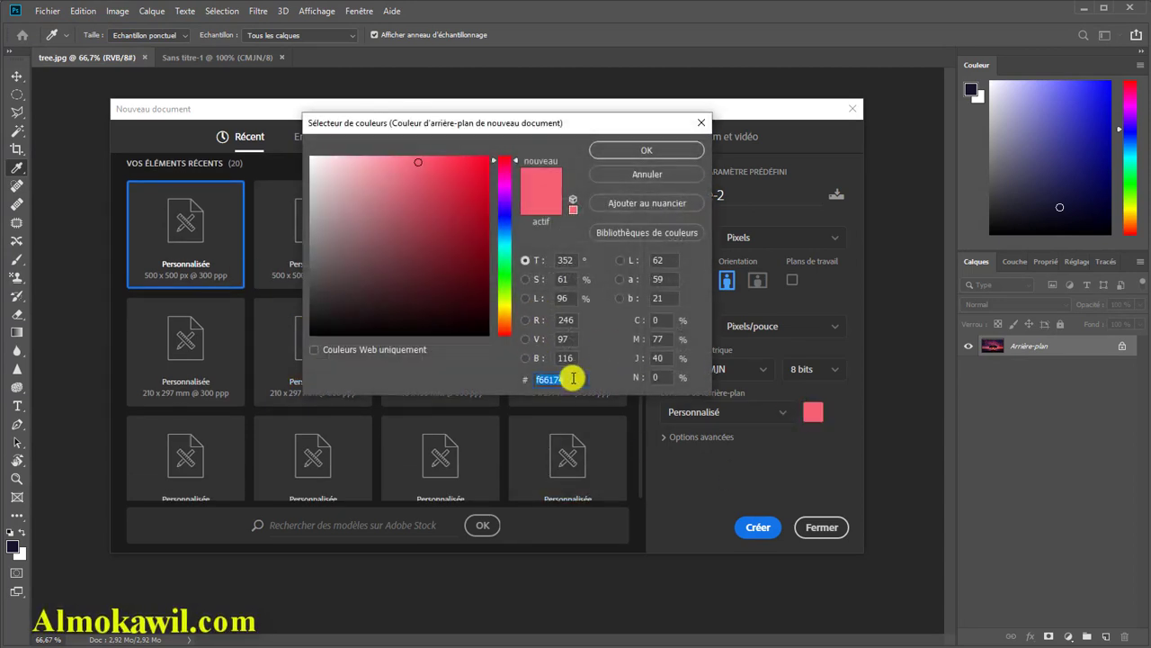
type("13132d")
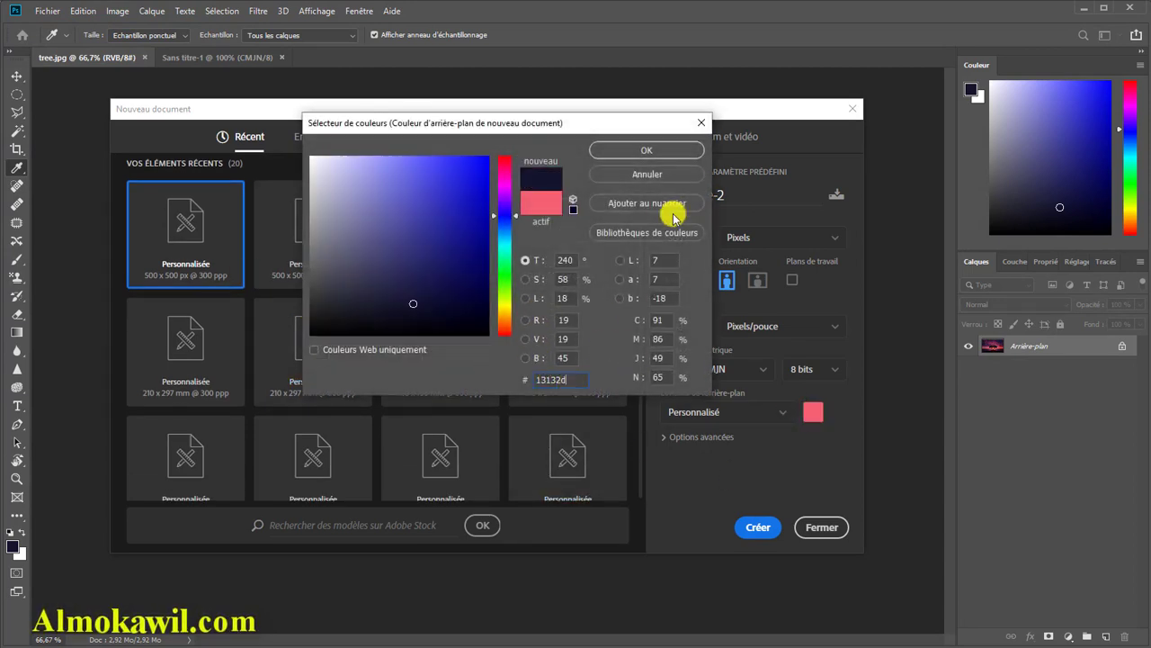
left_click(665, 151)
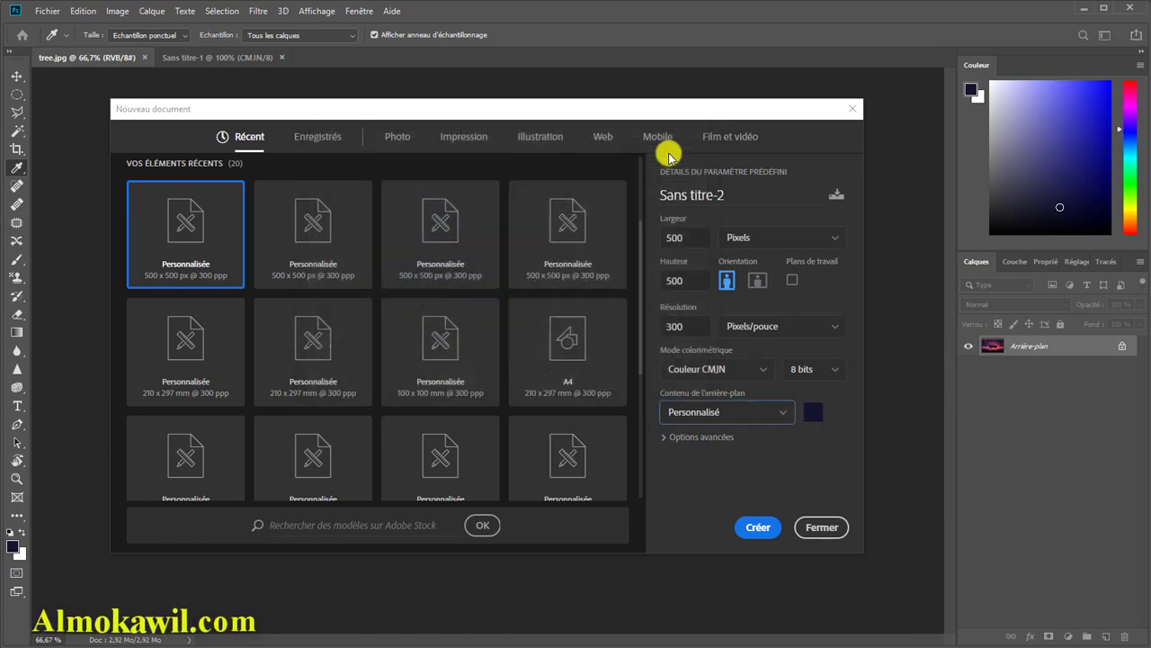
left_click(760, 528)
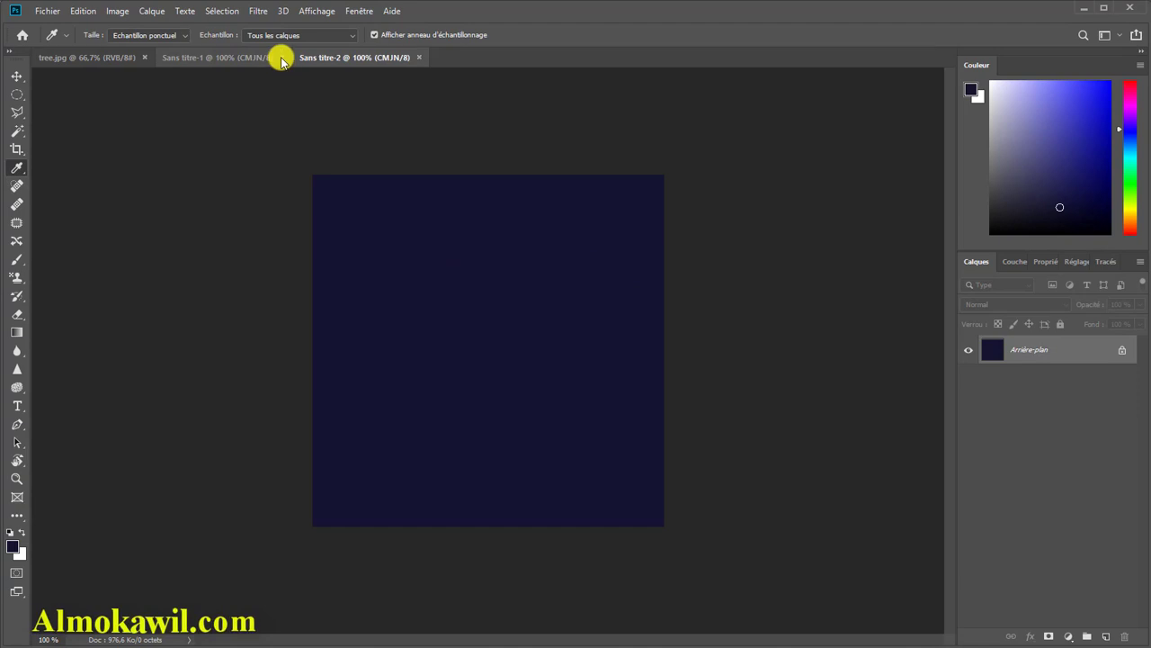
- Close the navy document, the pink document and tree.jpg
left_click(418, 58)
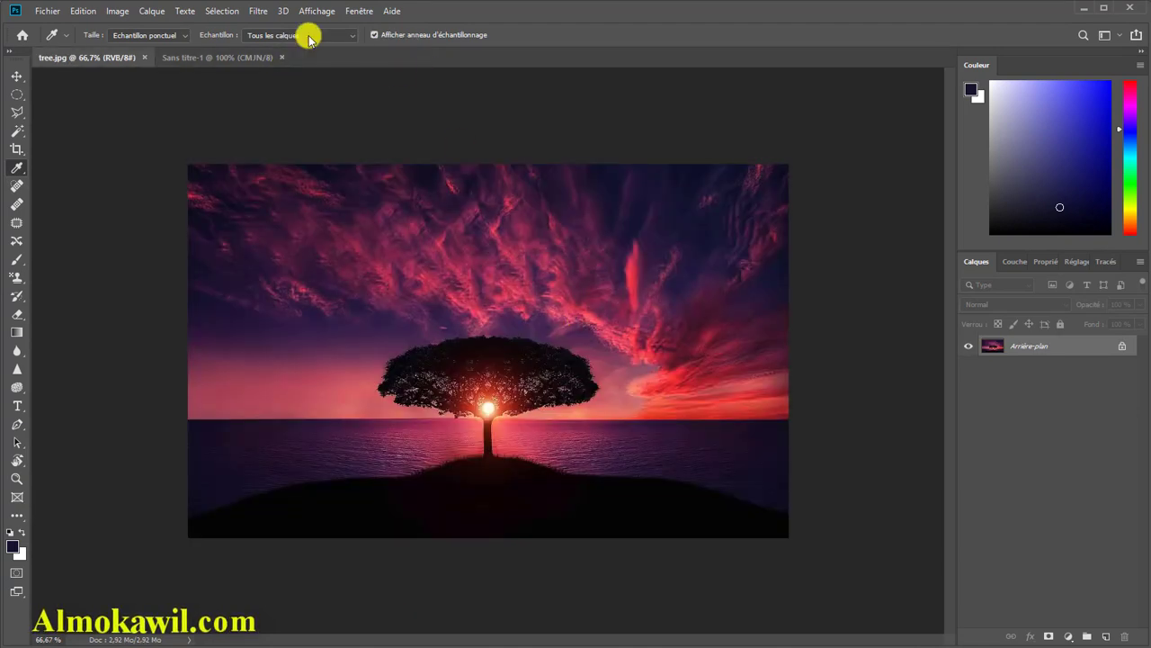
left_click(285, 60)
left_click(278, 57)
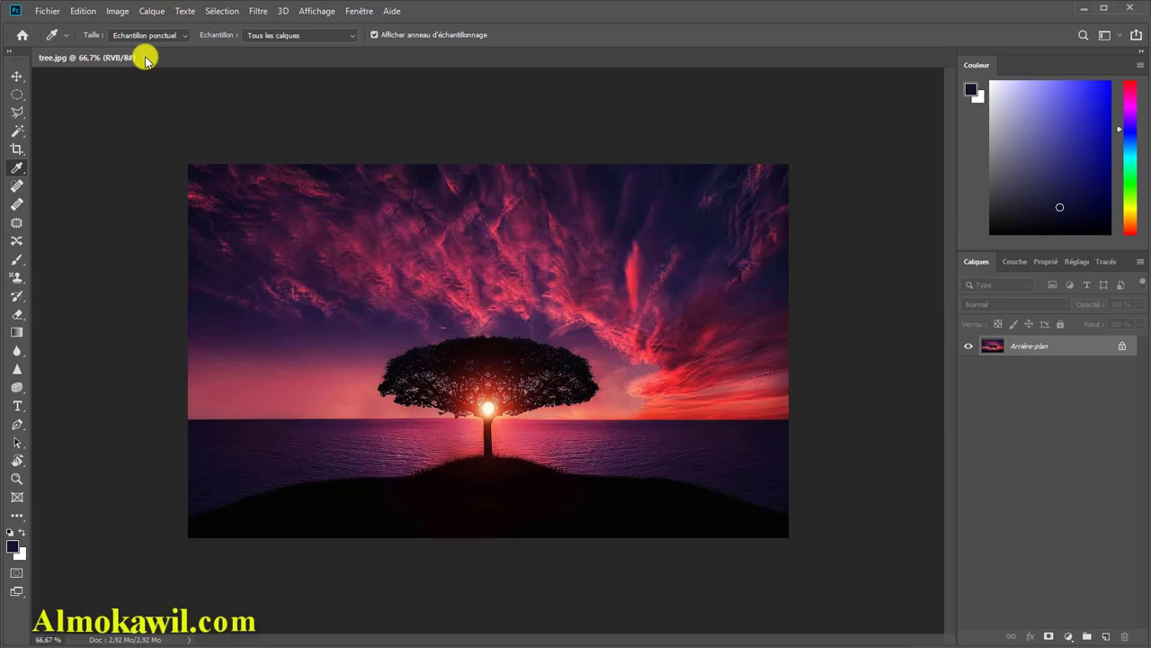
left_click(145, 57)
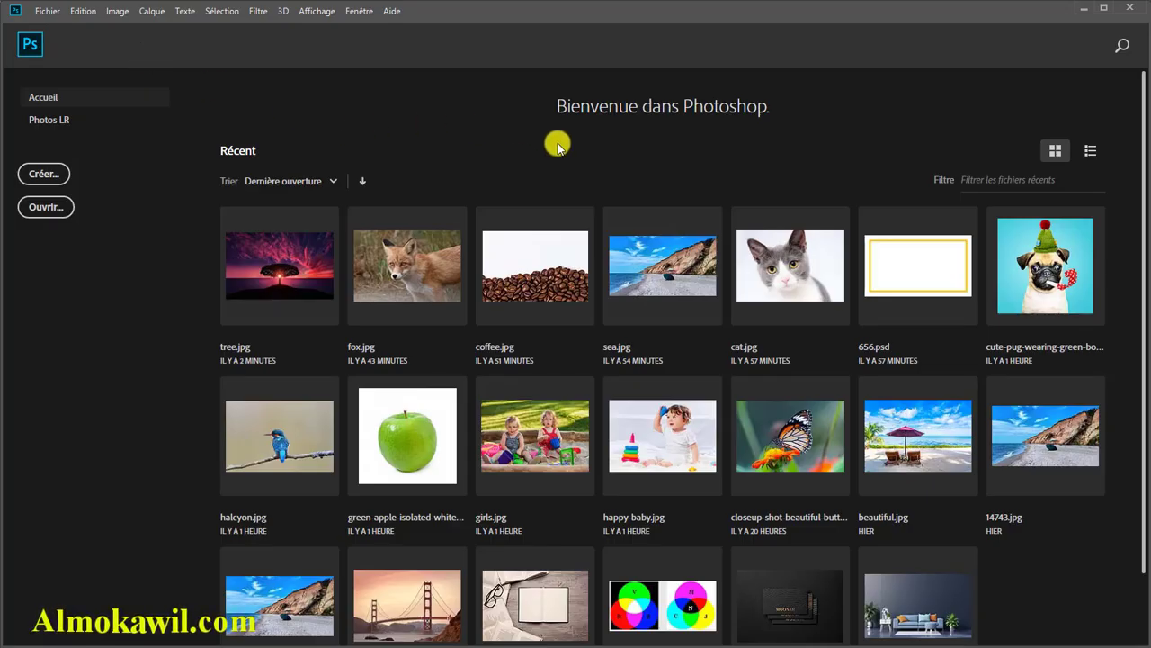
- Open the image file happy-baby from the photoshop/image folder
left_click(47, 10)
left_click(66, 40)
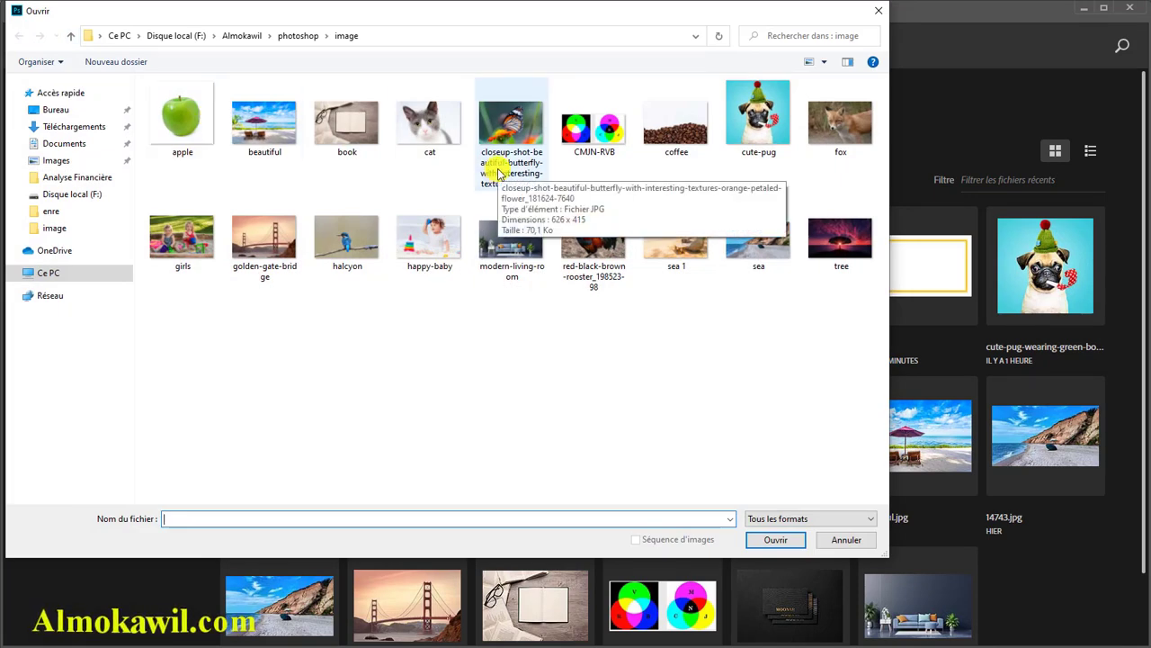
left_click(422, 254)
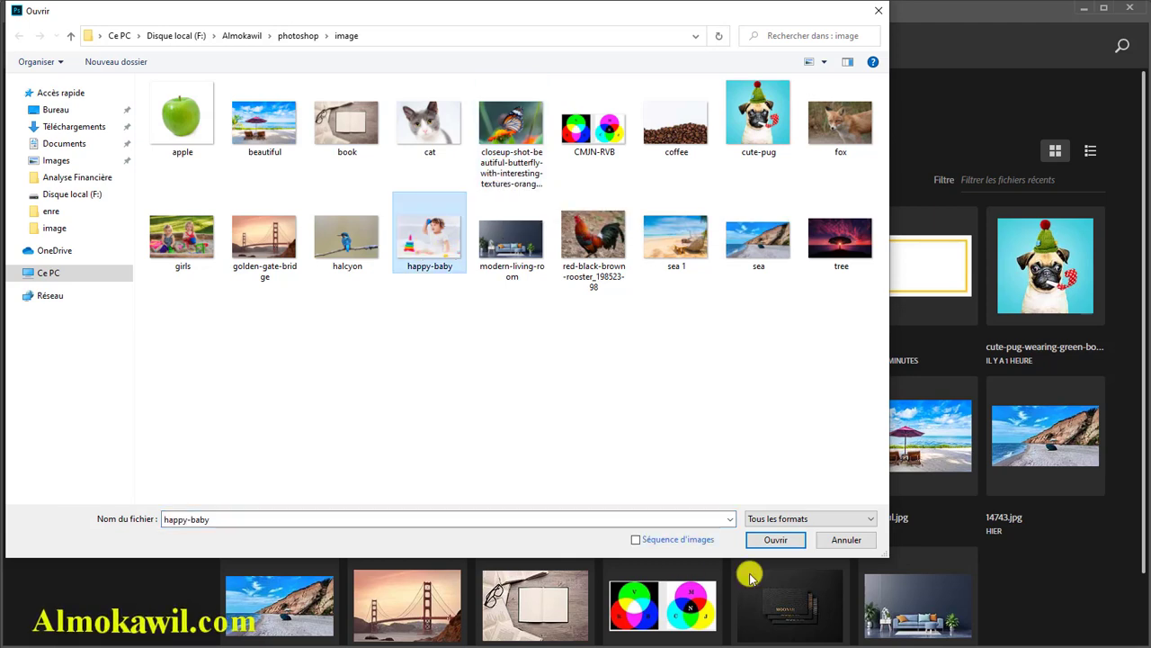
left_click(773, 540)
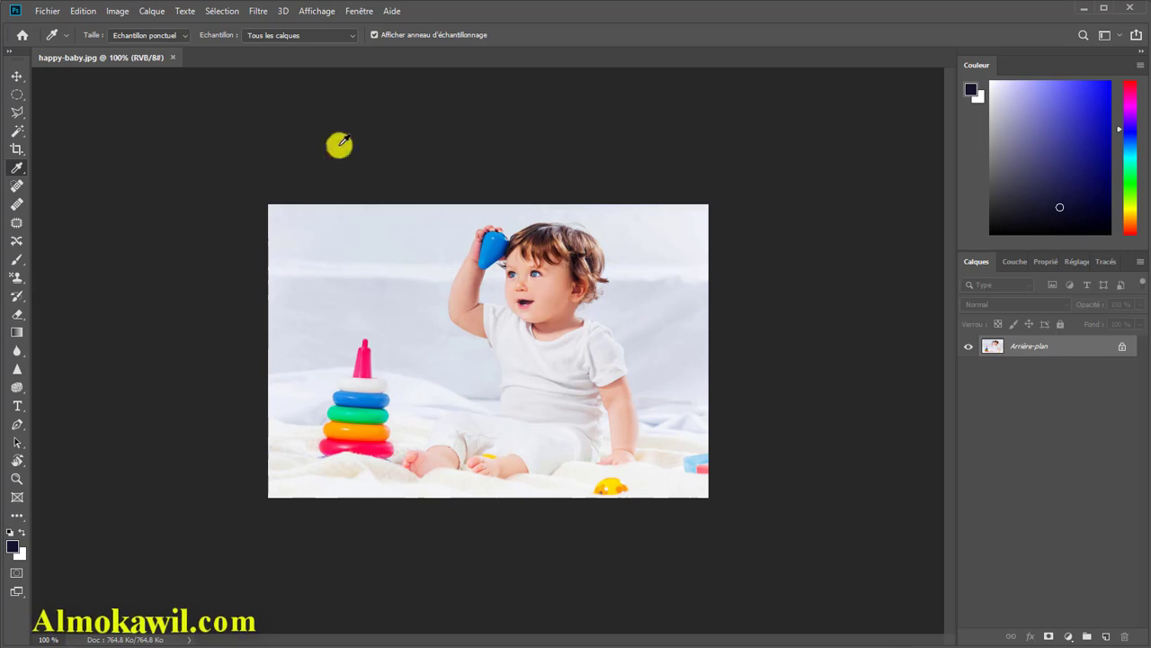
- Convert happy-baby.jpg to grayscale mode, discarding its colour information, and undo and redo the conversion to compare both versions
left_click(17, 76)
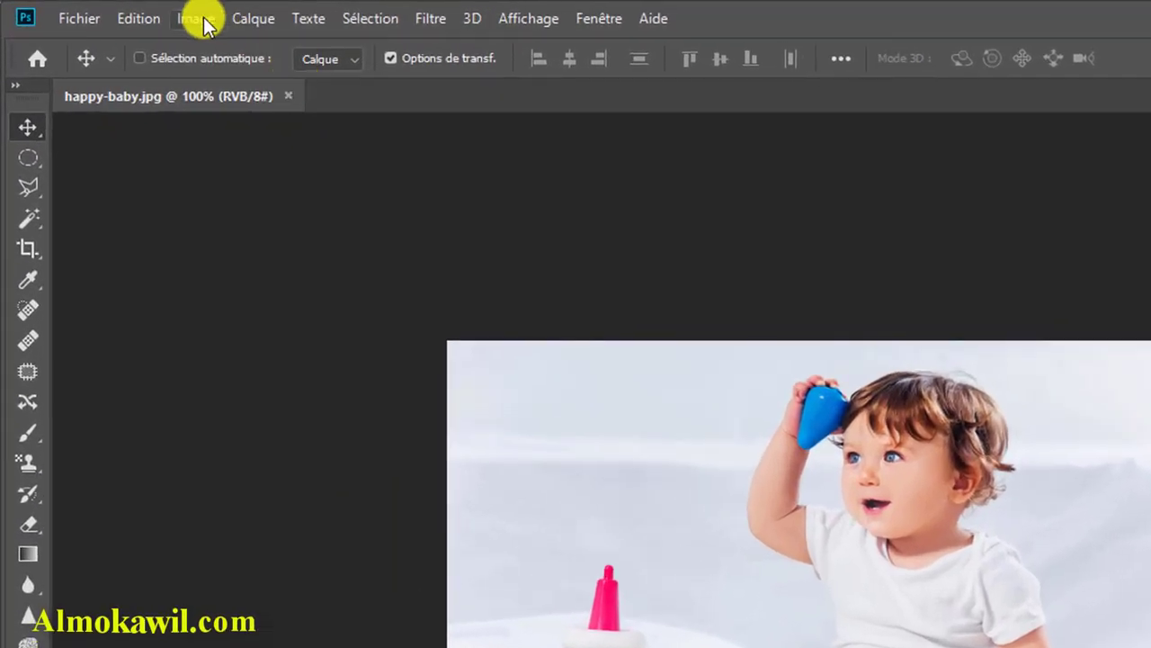
left_click(117, 12)
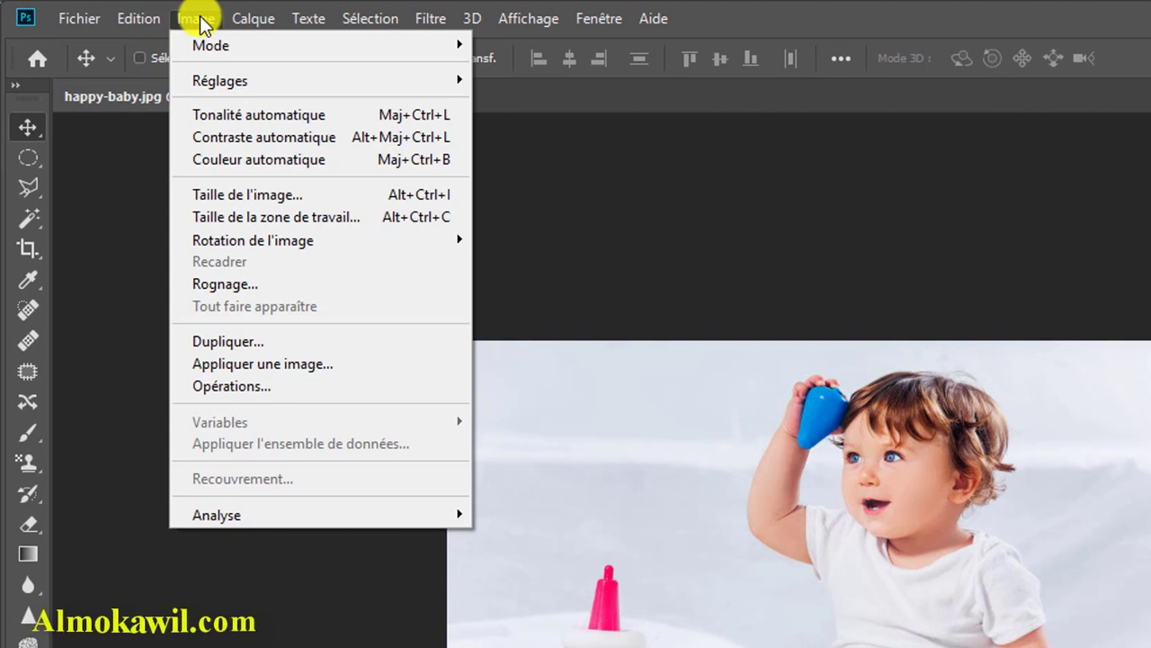
mouse_move(232, 49)
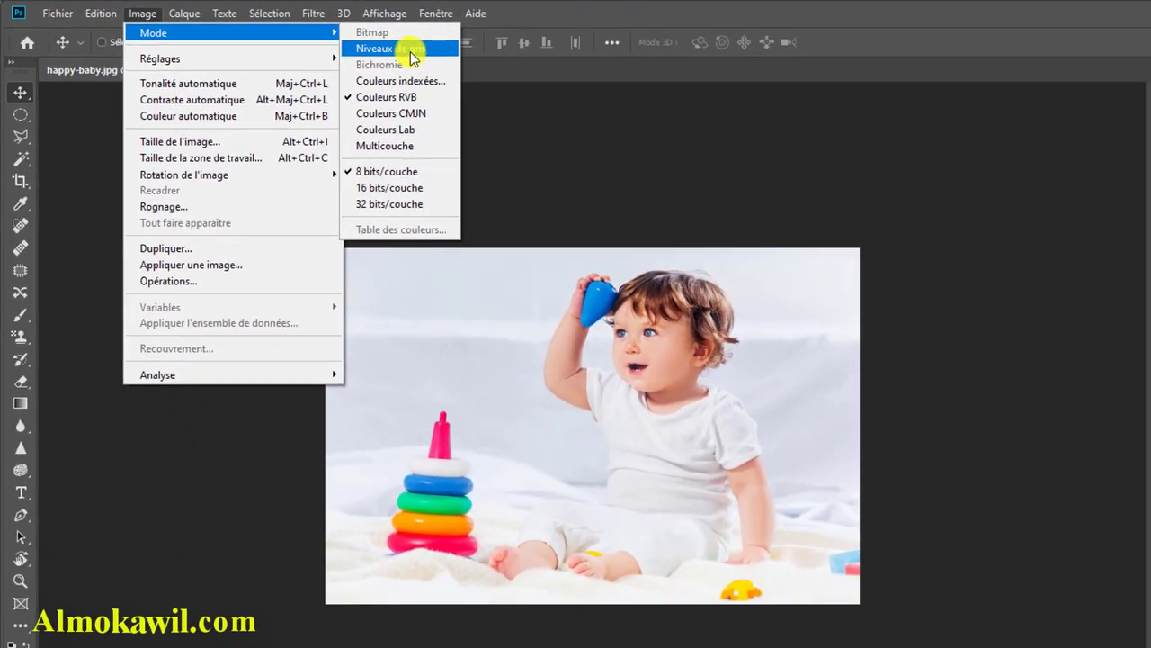
left_click(544, 70)
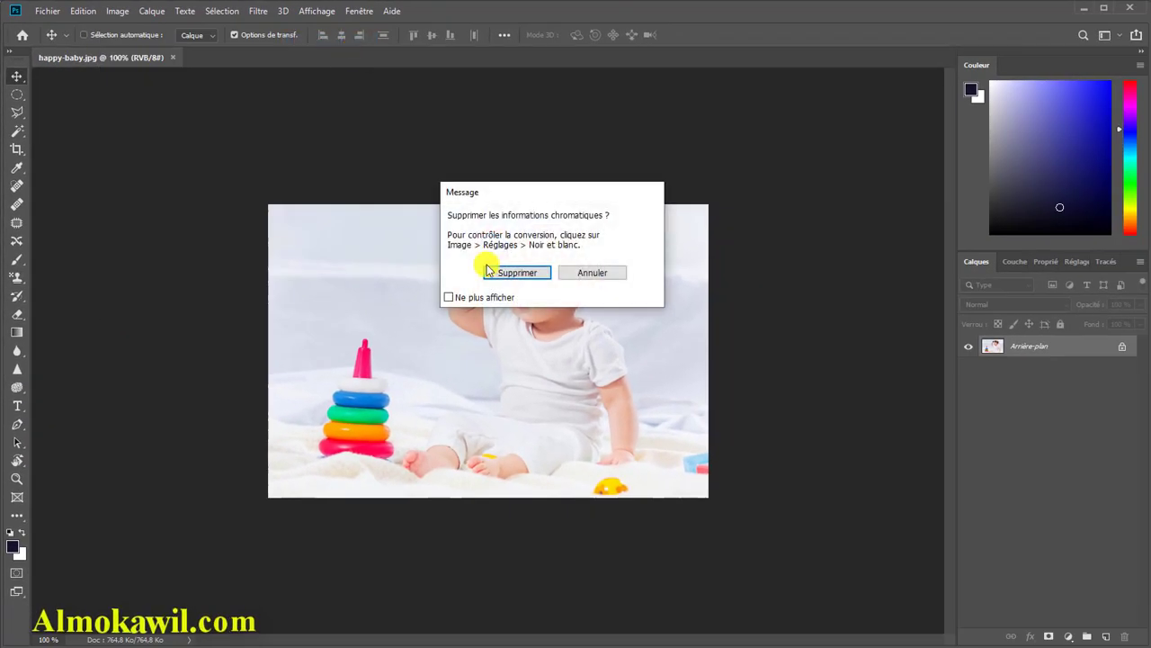
left_click_drag(536, 190, 525, 124)
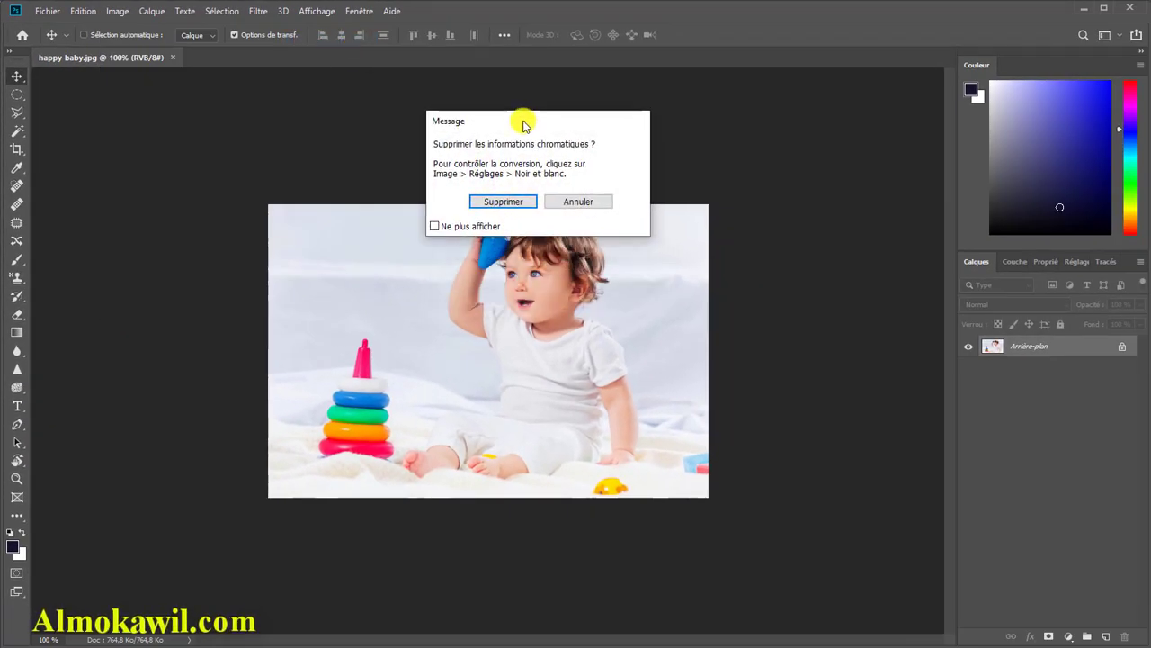
left_click(527, 203)
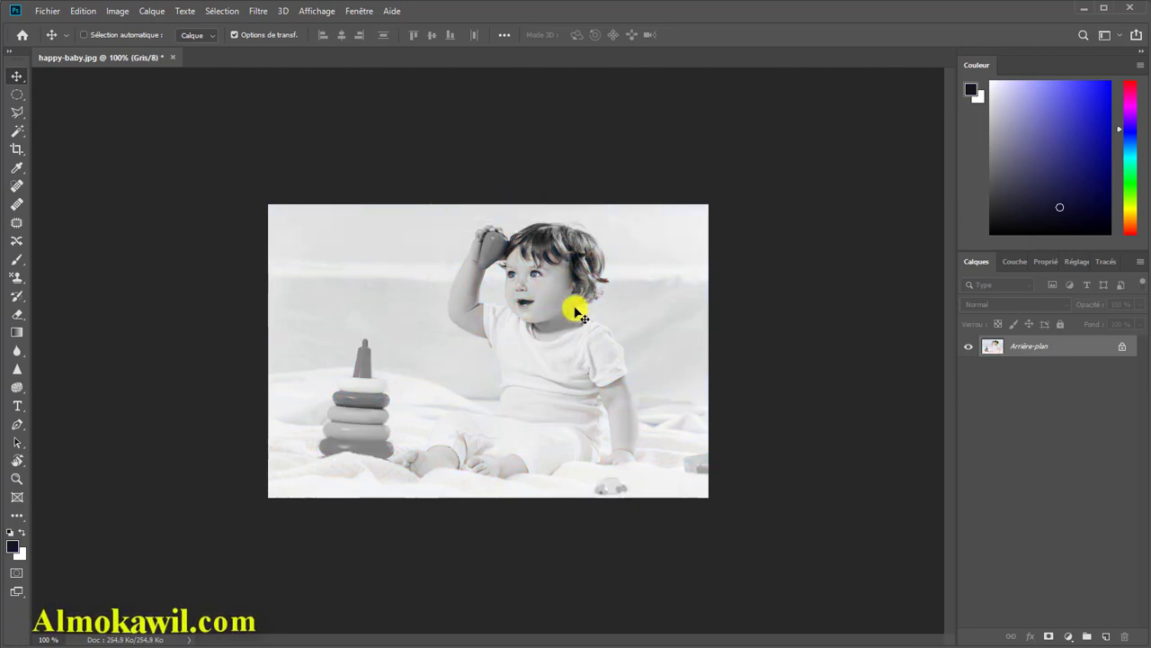
key("ctrl+z")
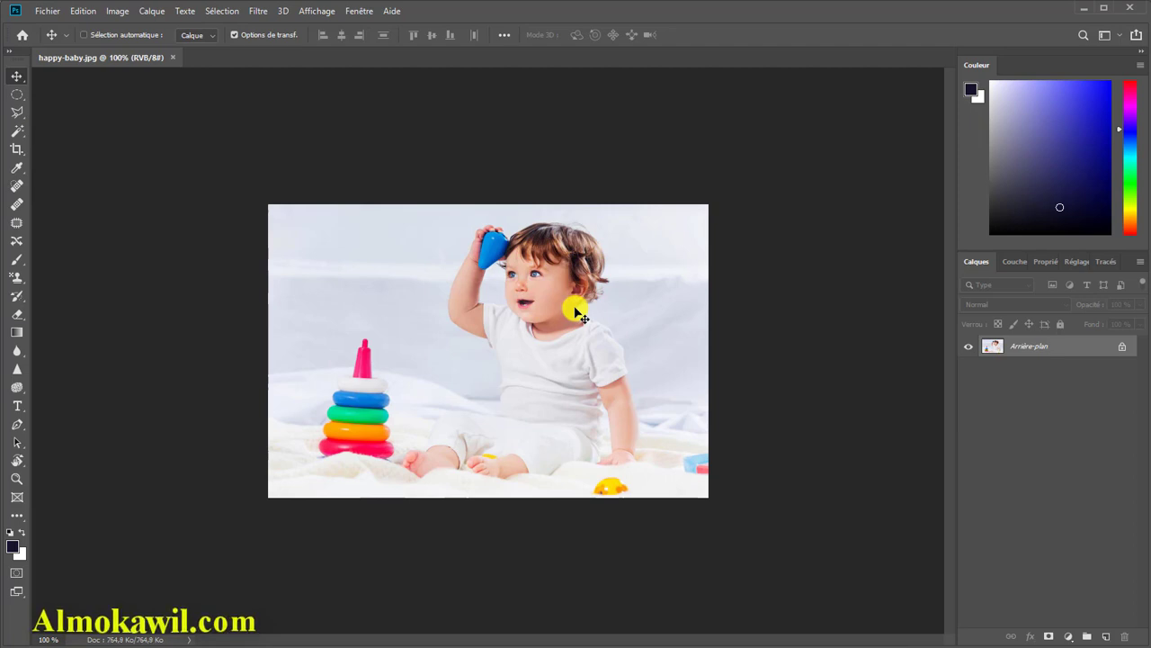
key("ctrl+shift+z")
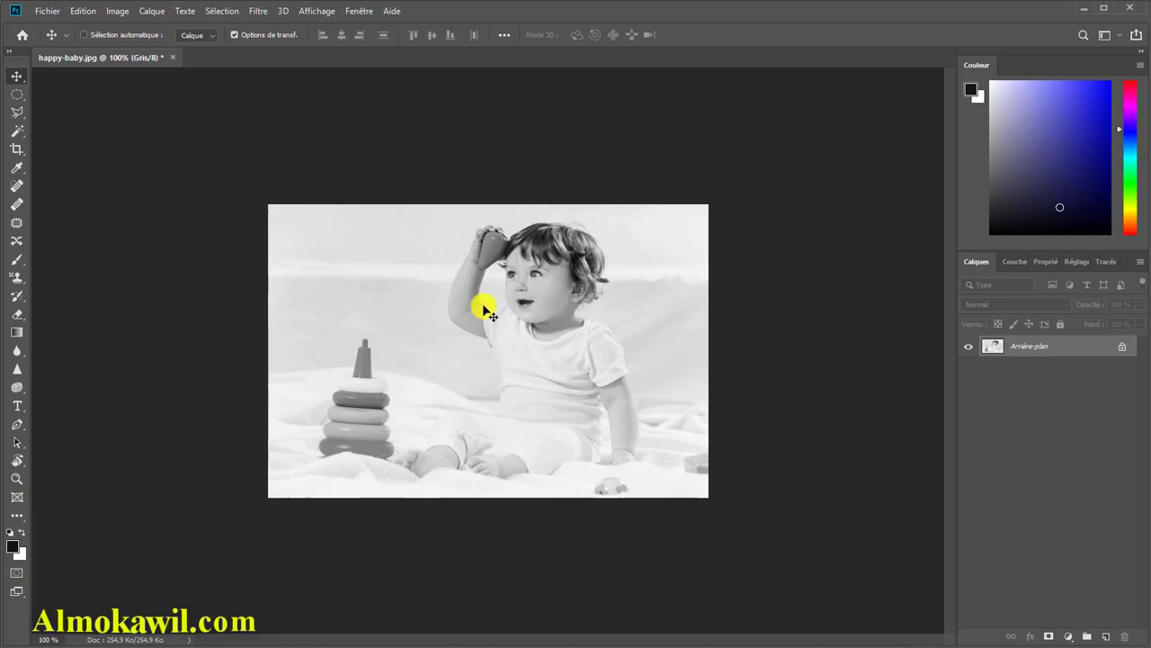
- Open the image file girls from the photoshop/image folder
left_click(45, 12)
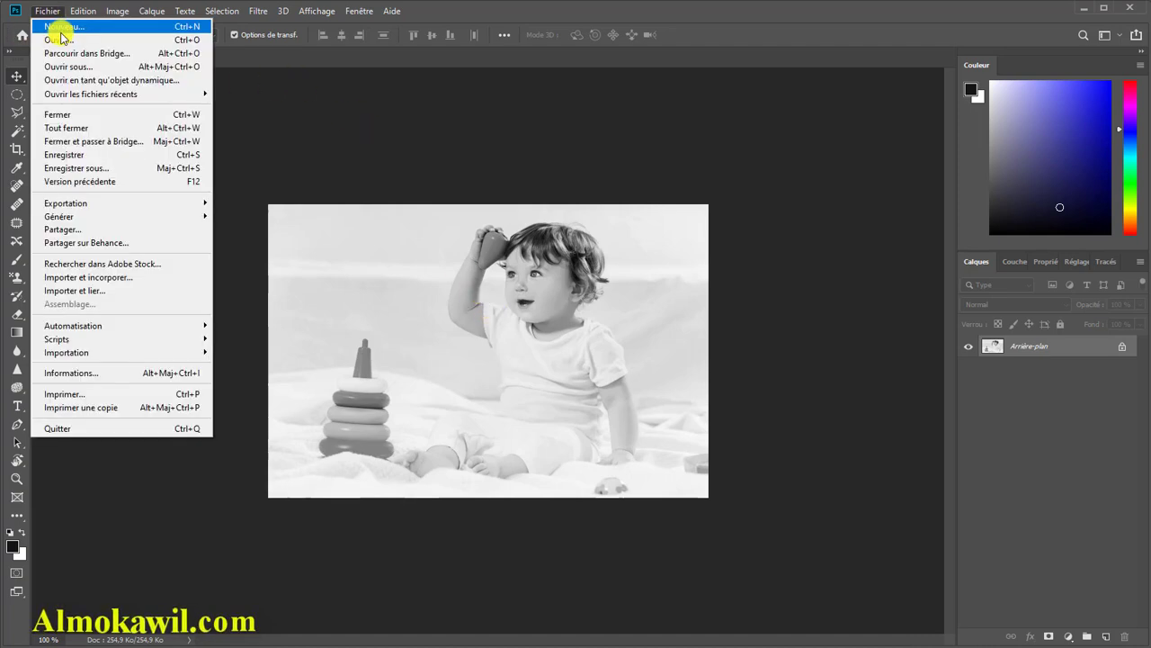
left_click(58, 39)
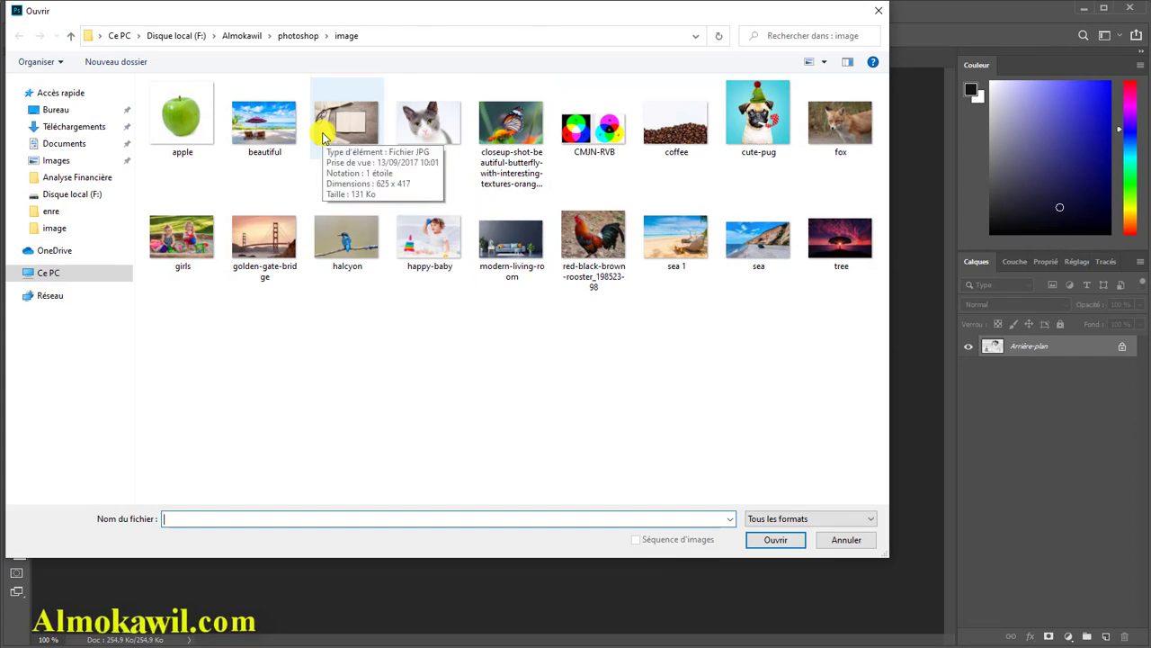
left_click(189, 239)
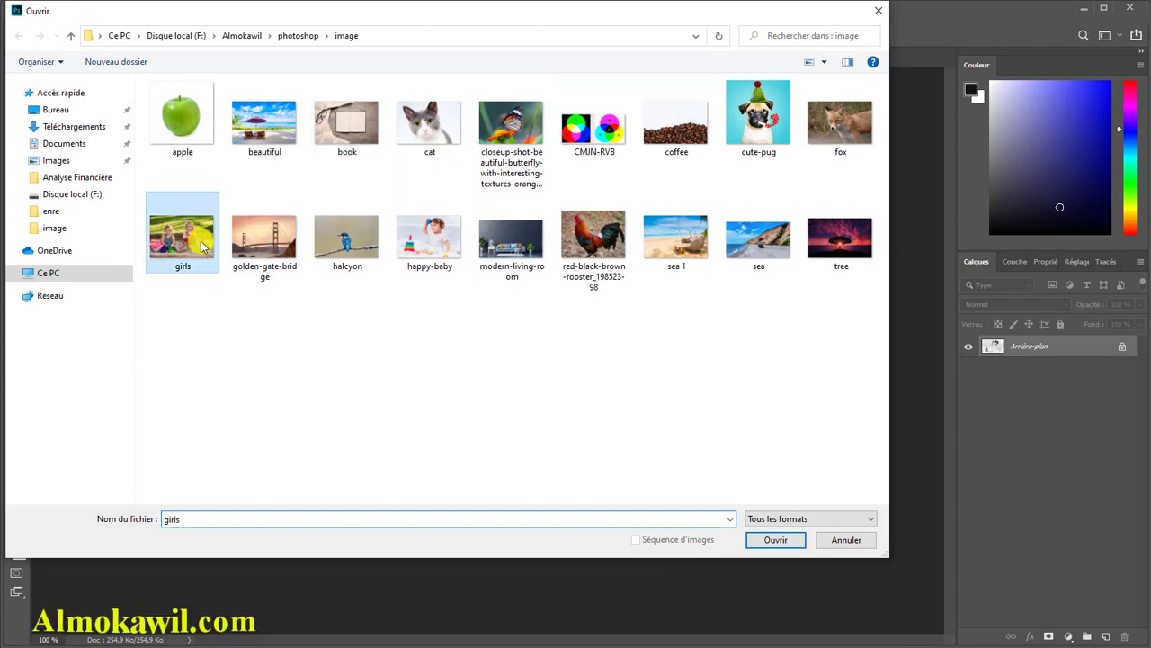
left_click(775, 542)
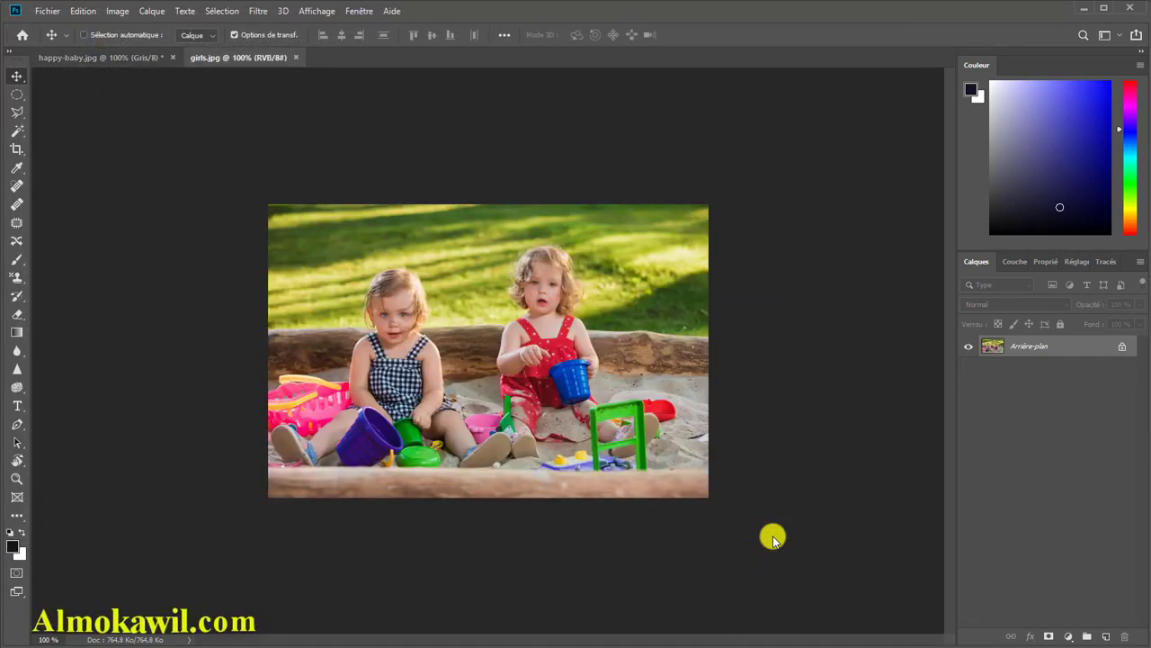
- Unlock the background layer of girls.jpg and start a Noir et blanc adjustment on it, keeping its settings clear of the photo
left_click(1135, 342)
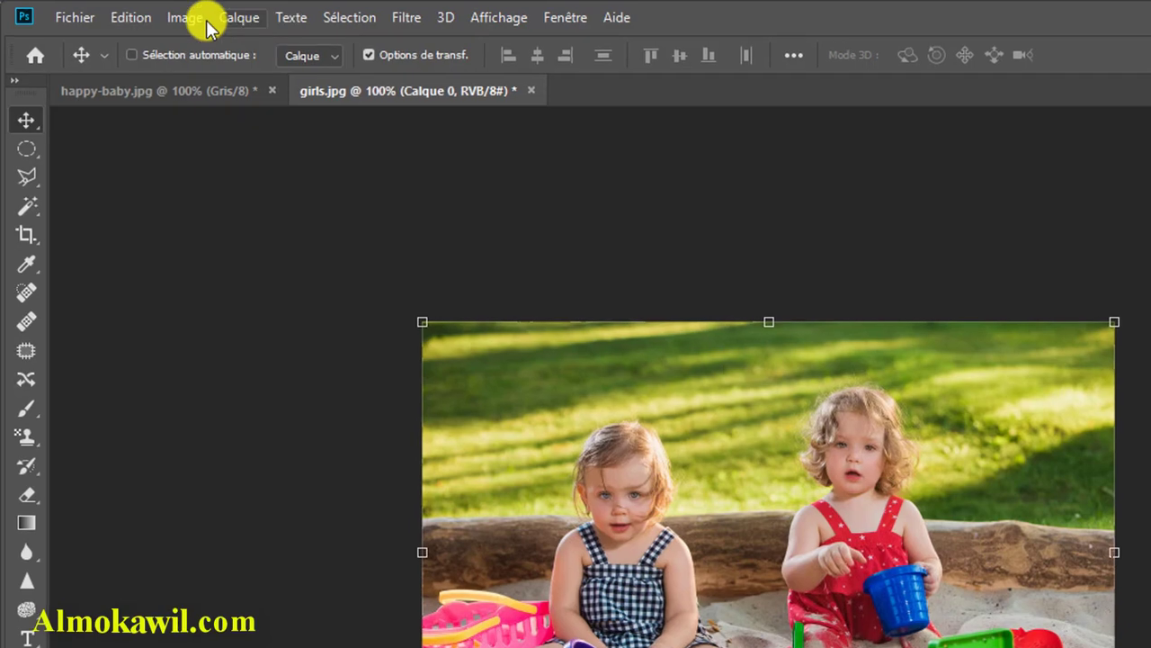
left_click(122, 14)
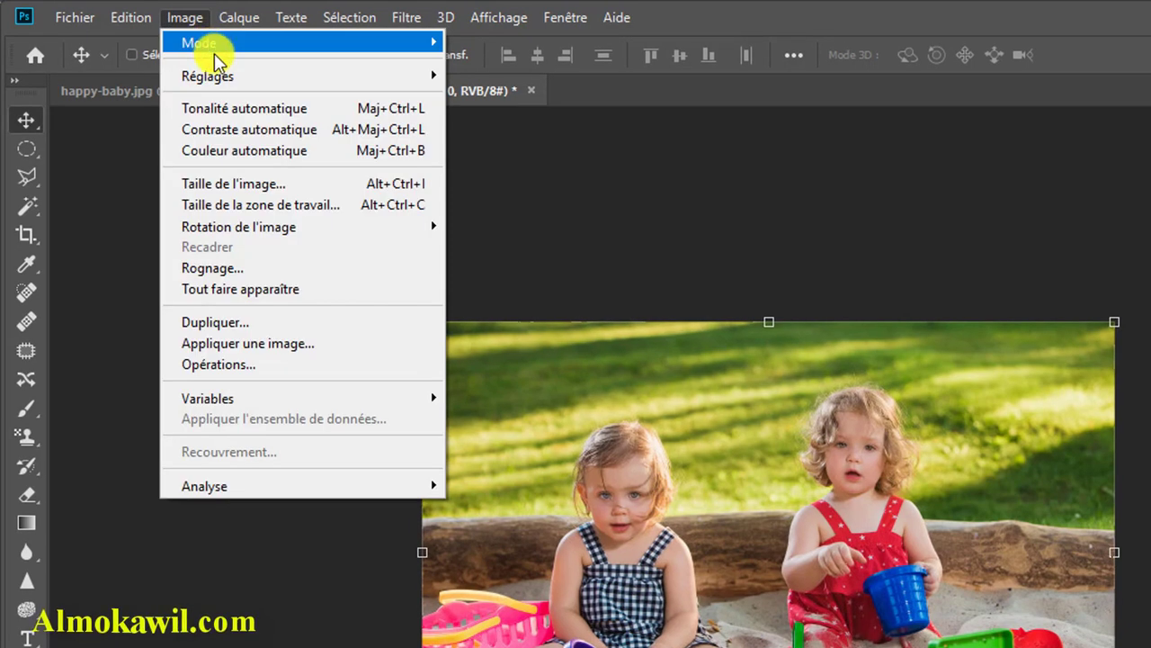
mouse_move(223, 79)
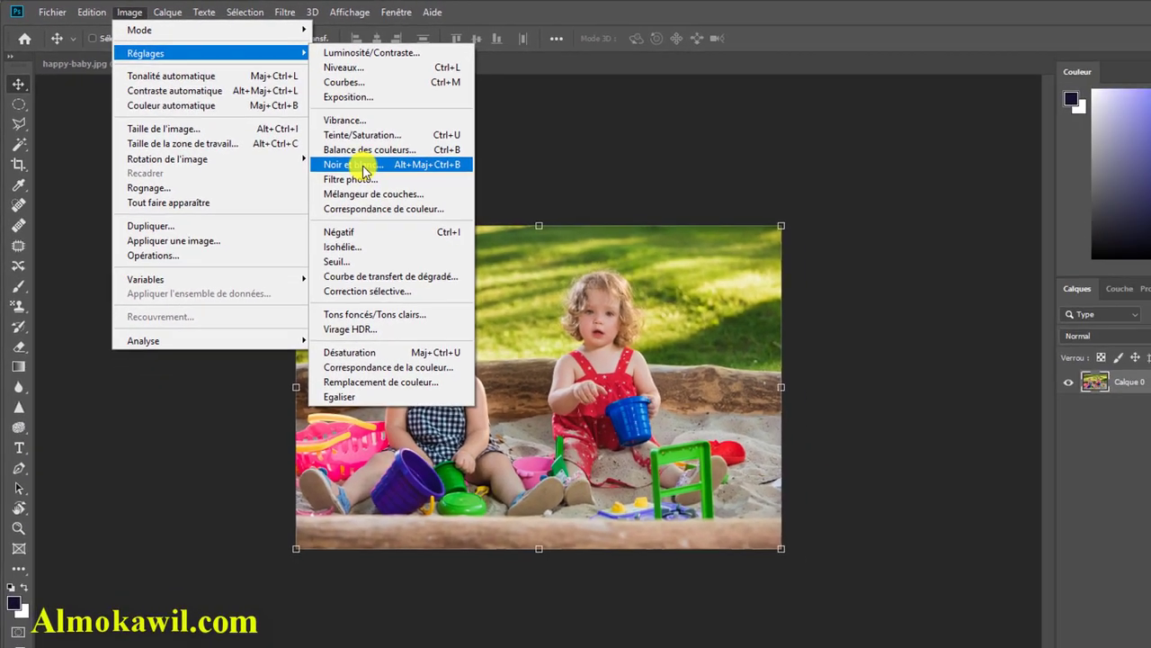
left_click(364, 166)
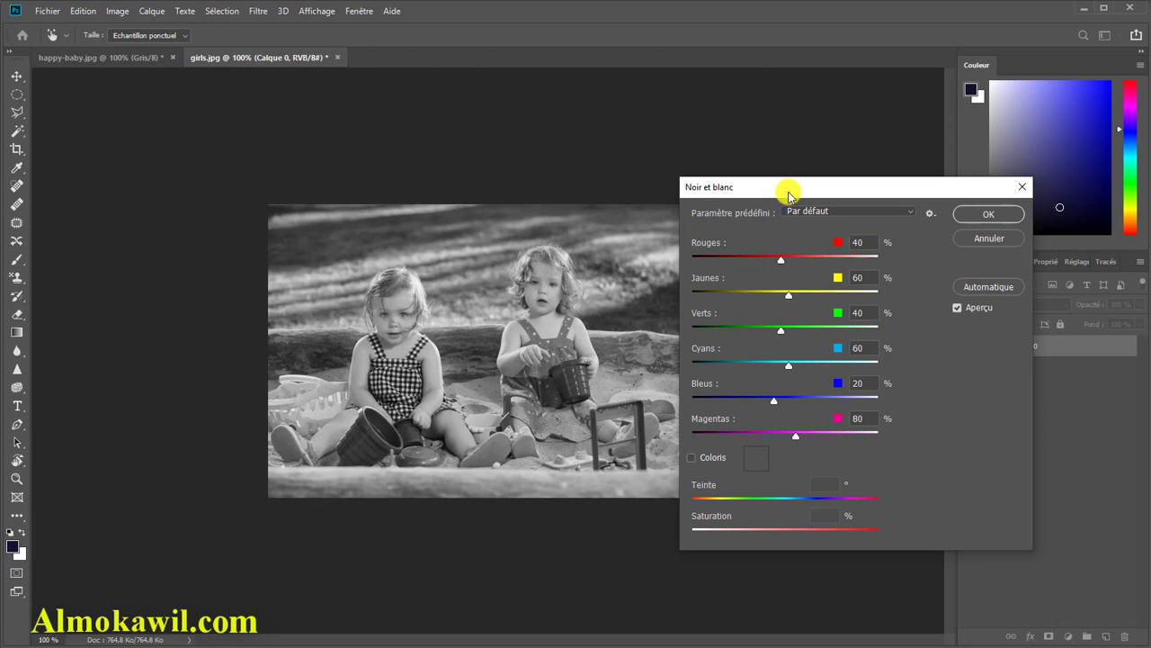
left_click_drag(788, 196, 752, 99)
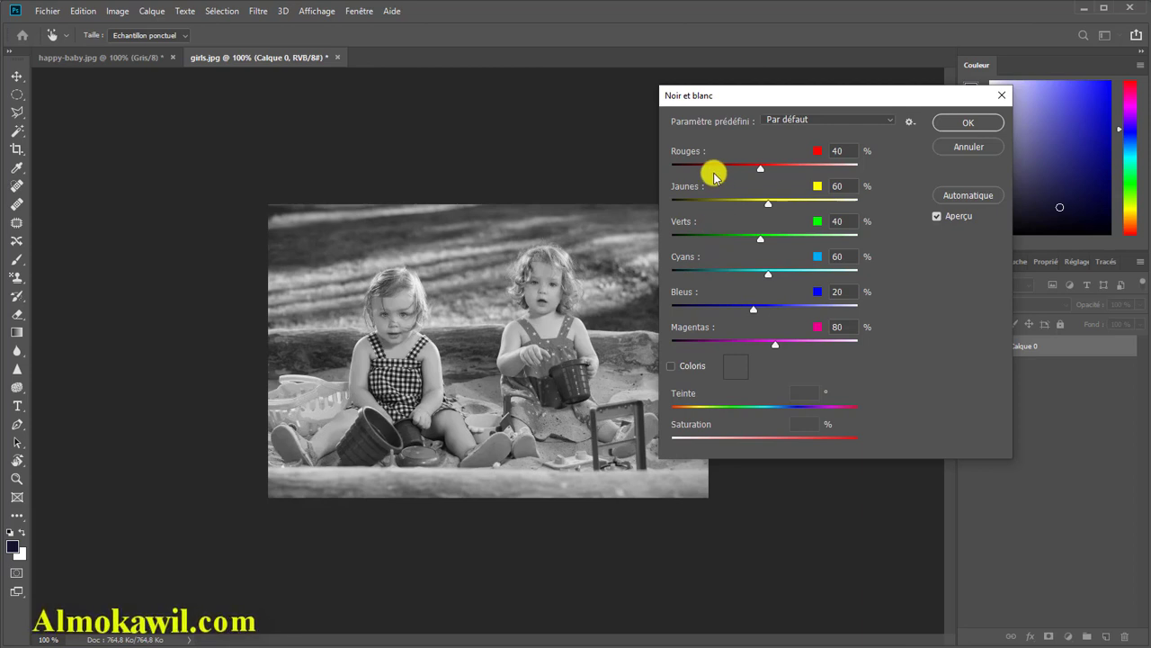
- Compare the colour original with the default black-and-white version by switching the adjustment's preview off and on
left_click(936, 216)
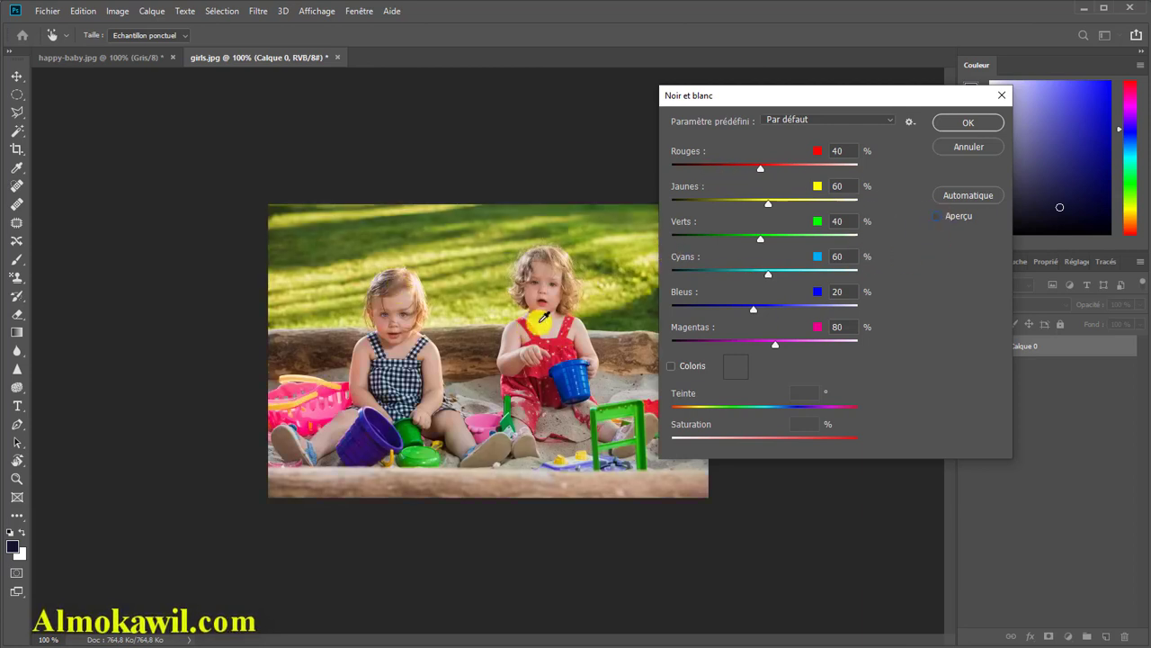
left_click(961, 217)
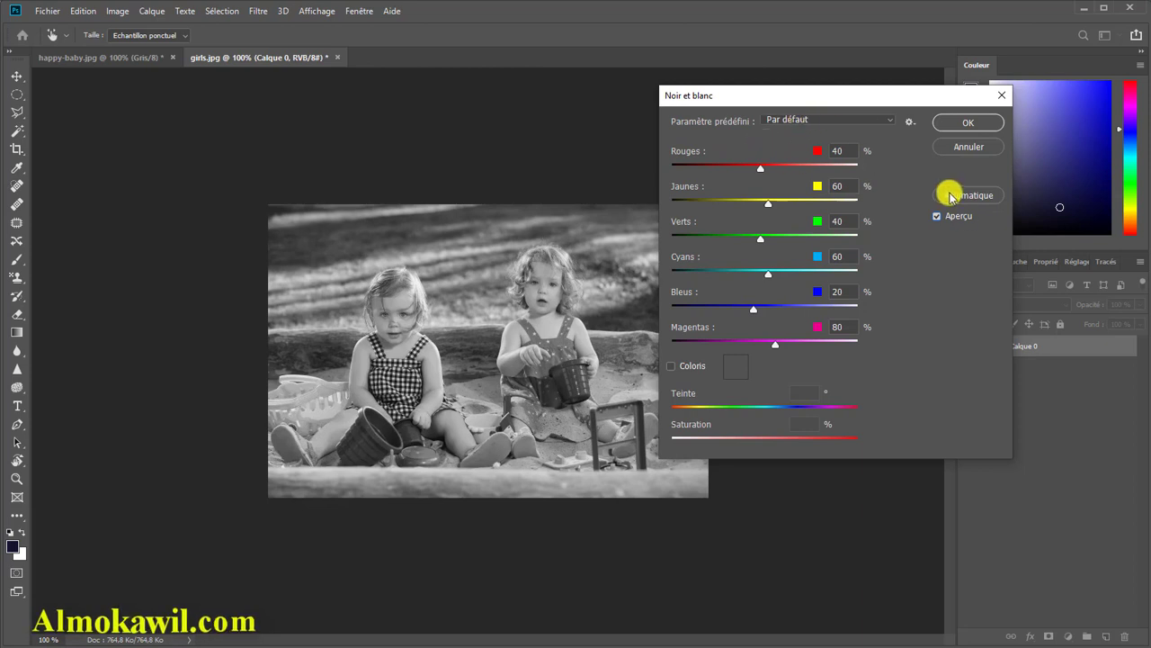
left_click(955, 215)
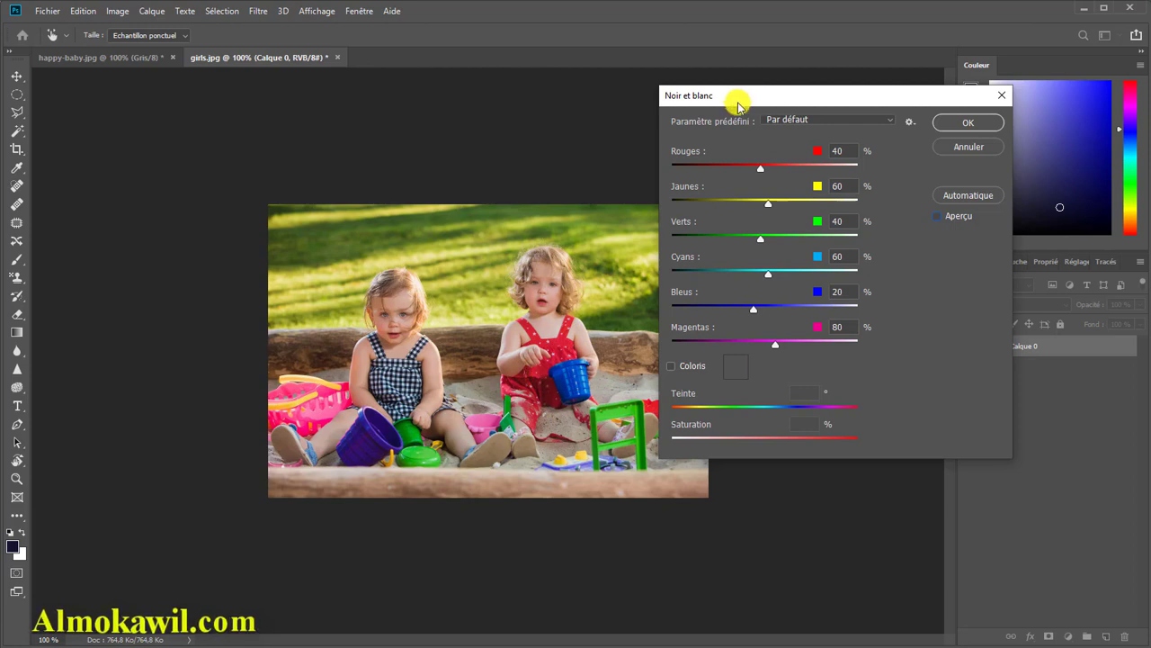
left_click_drag(733, 95, 798, 90)
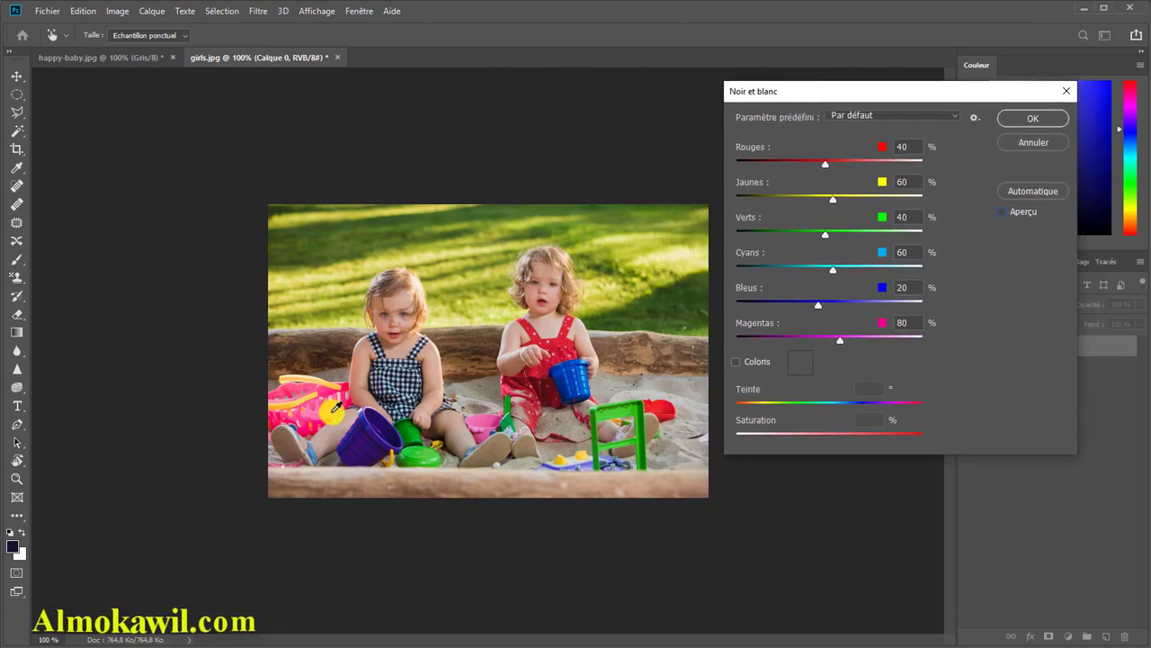
left_click_drag(942, 97, 906, 77)
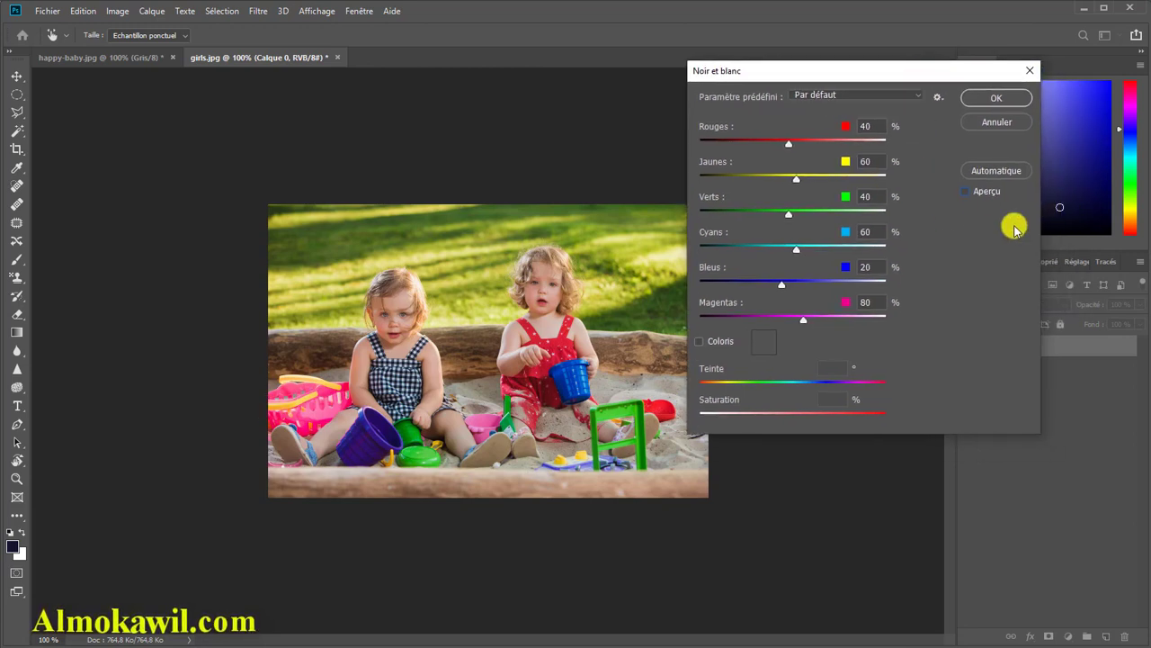
left_click(970, 190)
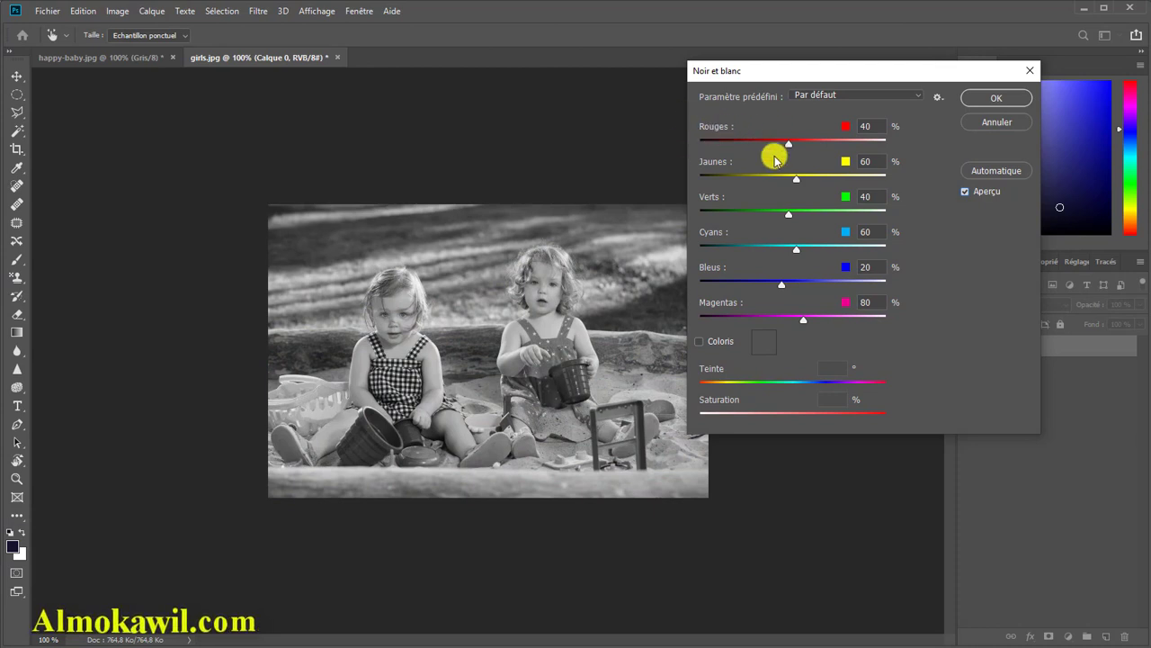
left_click(966, 190)
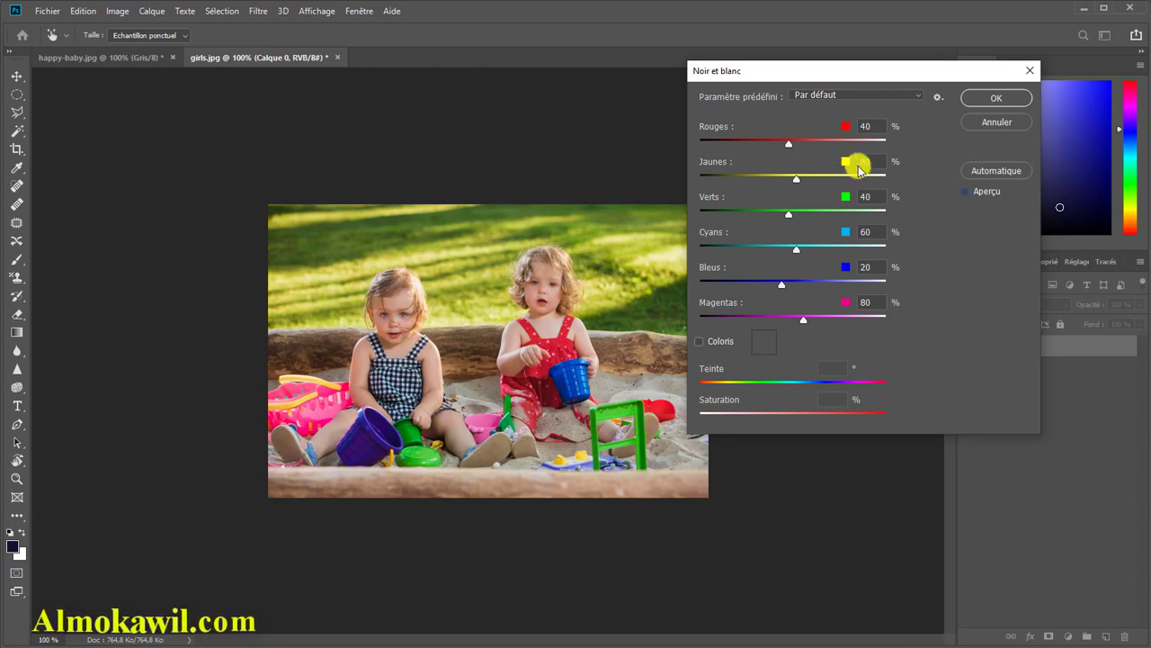
left_click(967, 195)
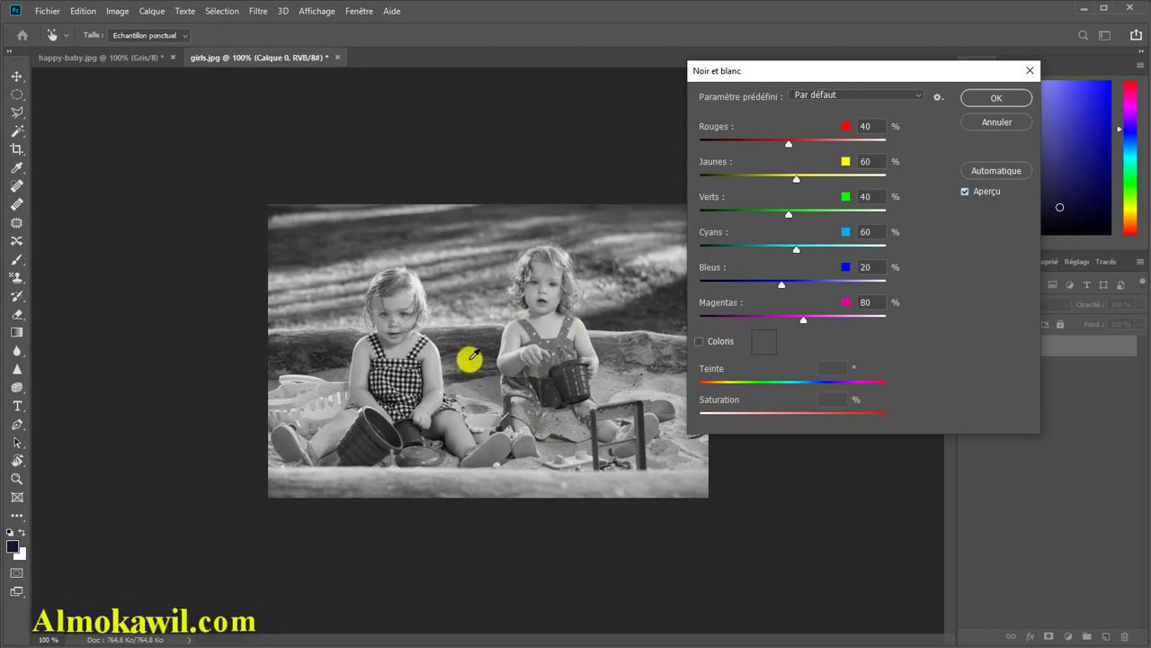
left_click(979, 196)
left_click(978, 197)
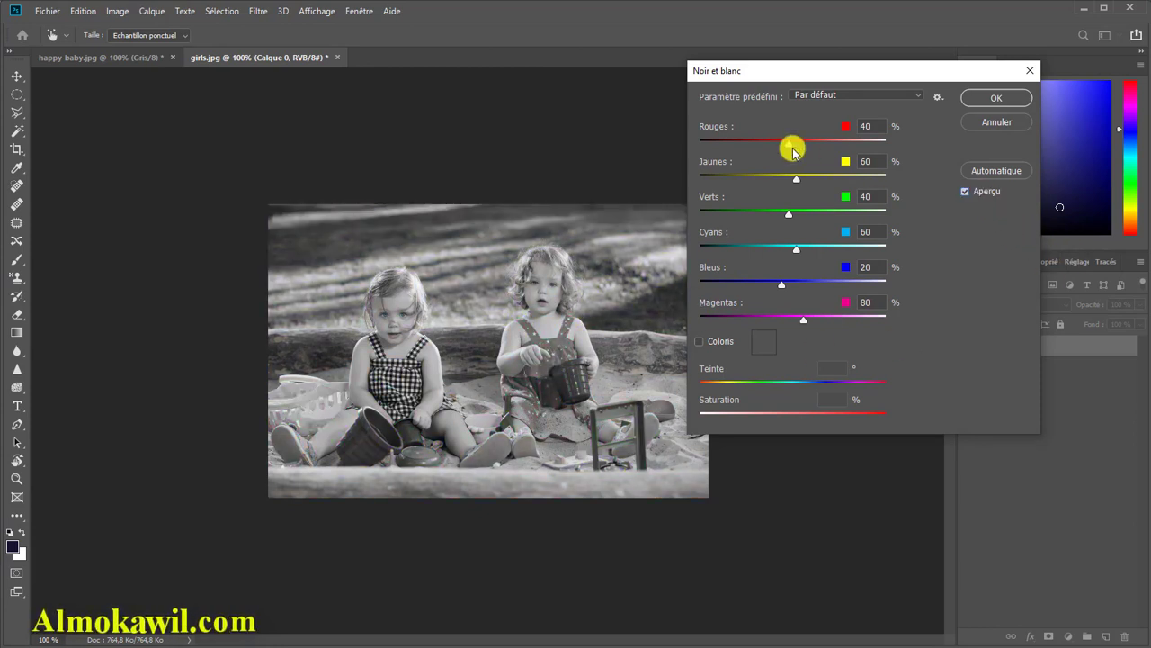
- Lower the Rouges value to 6% to darken the red areas, and compare the result with the colour original
mouse_move(785, 146)
left_mouse_down()
mouse_move(821, 151)
mouse_move(790, 143)
left_mouse_up()
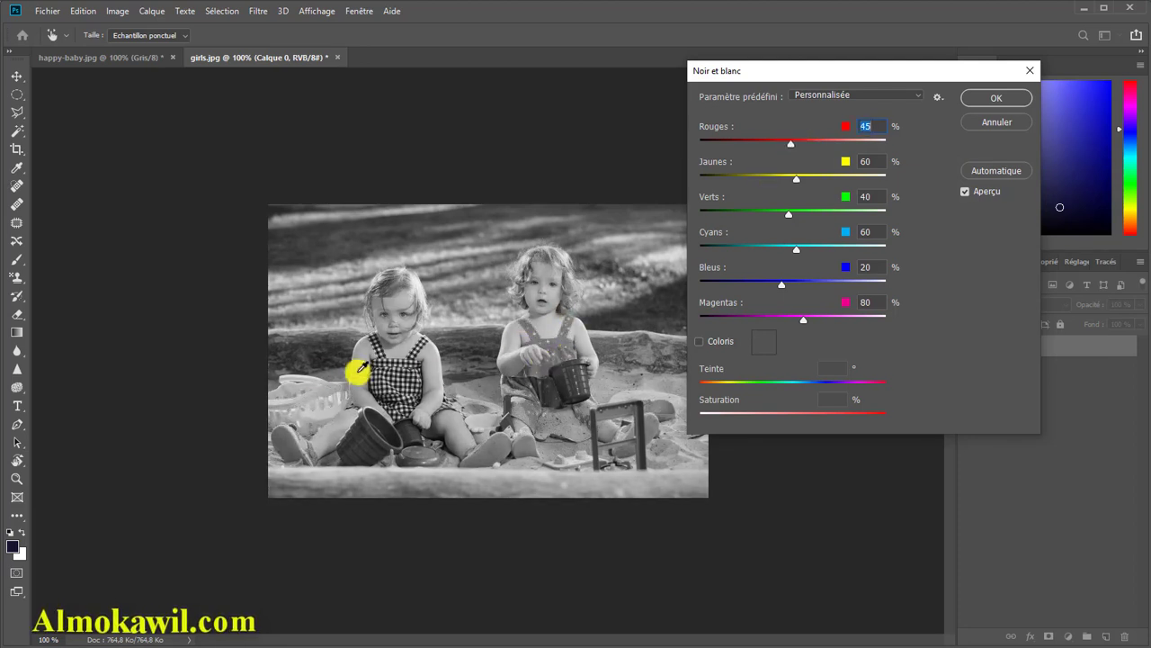
left_click_drag(784, 143, 777, 146)
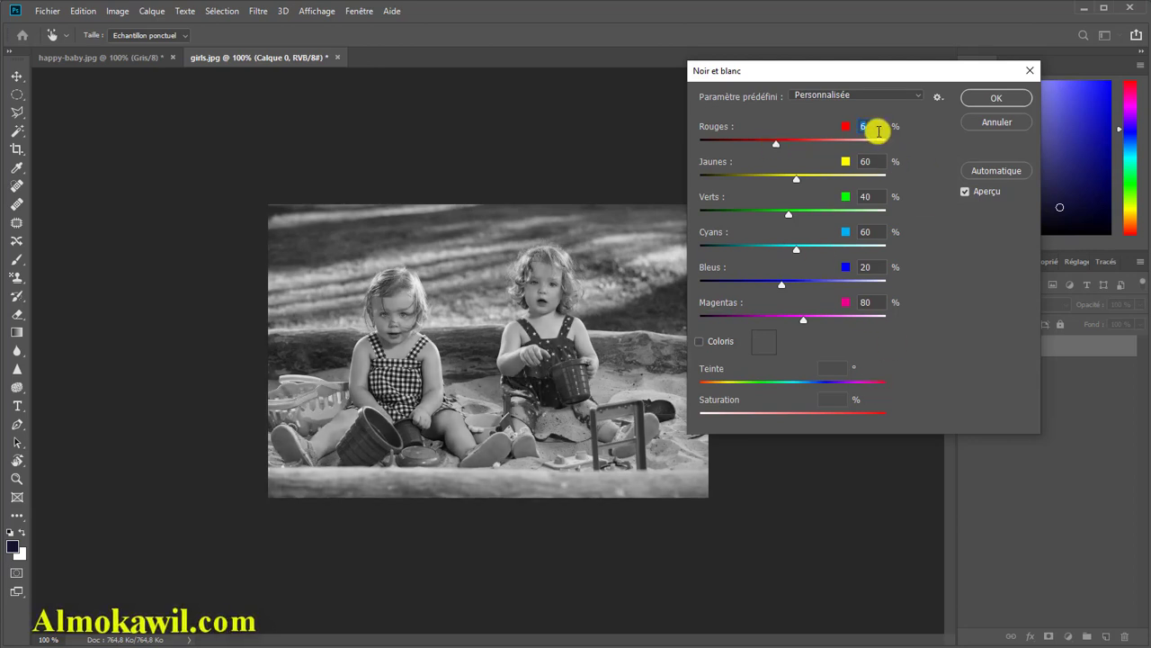
left_click(967, 191)
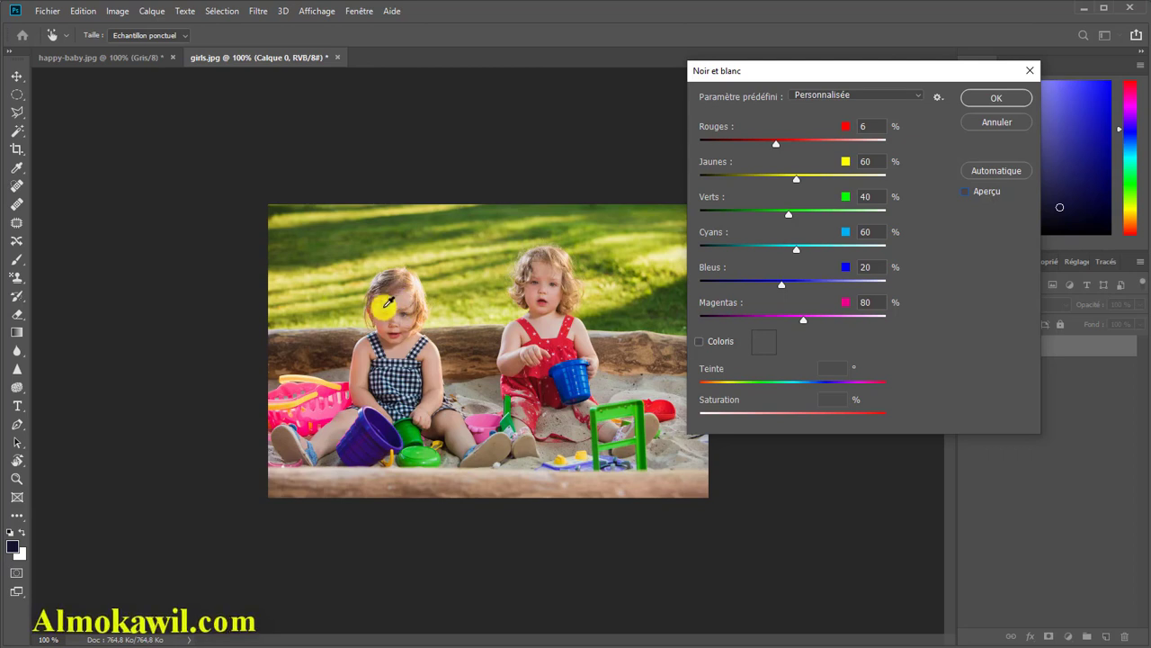
left_click(984, 192)
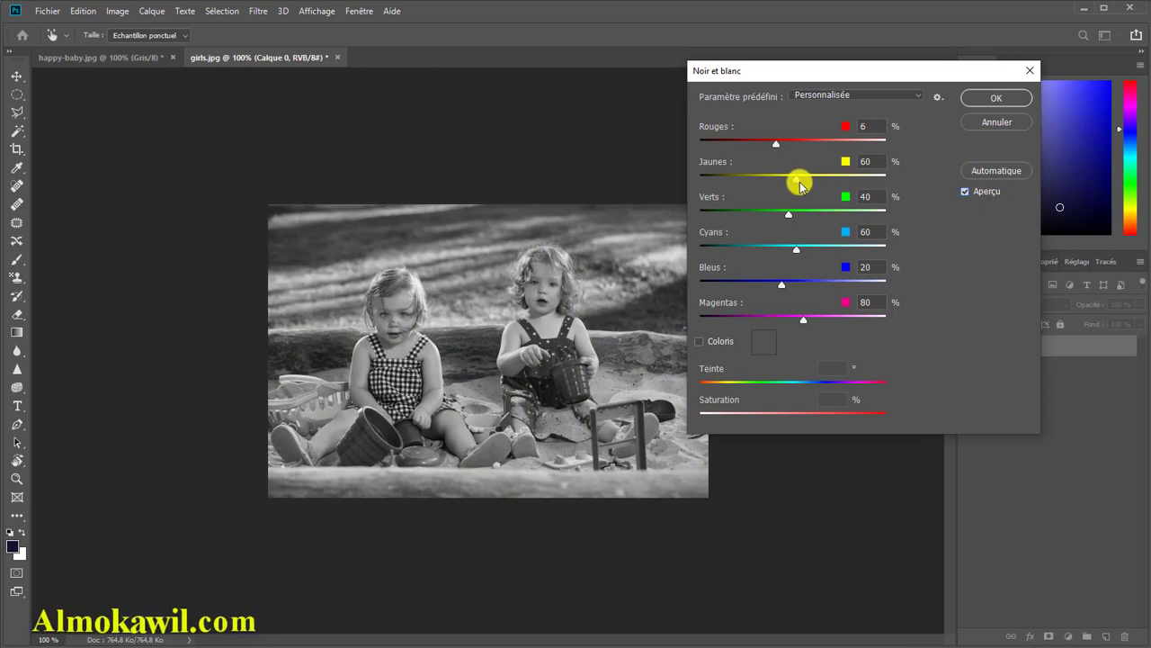
- Try a Jaunes value of 102%, settle on 81%, and compare the result with the colour original
left_click_drag(803, 184, 806, 183)
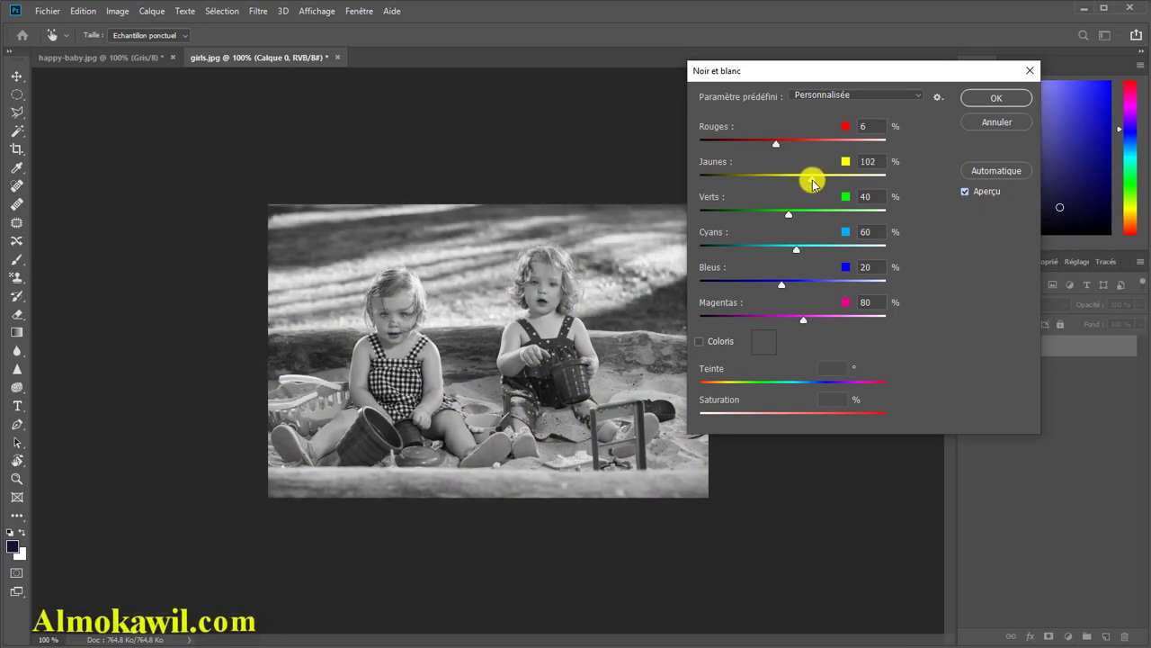
left_click_drag(812, 184, 812, 183)
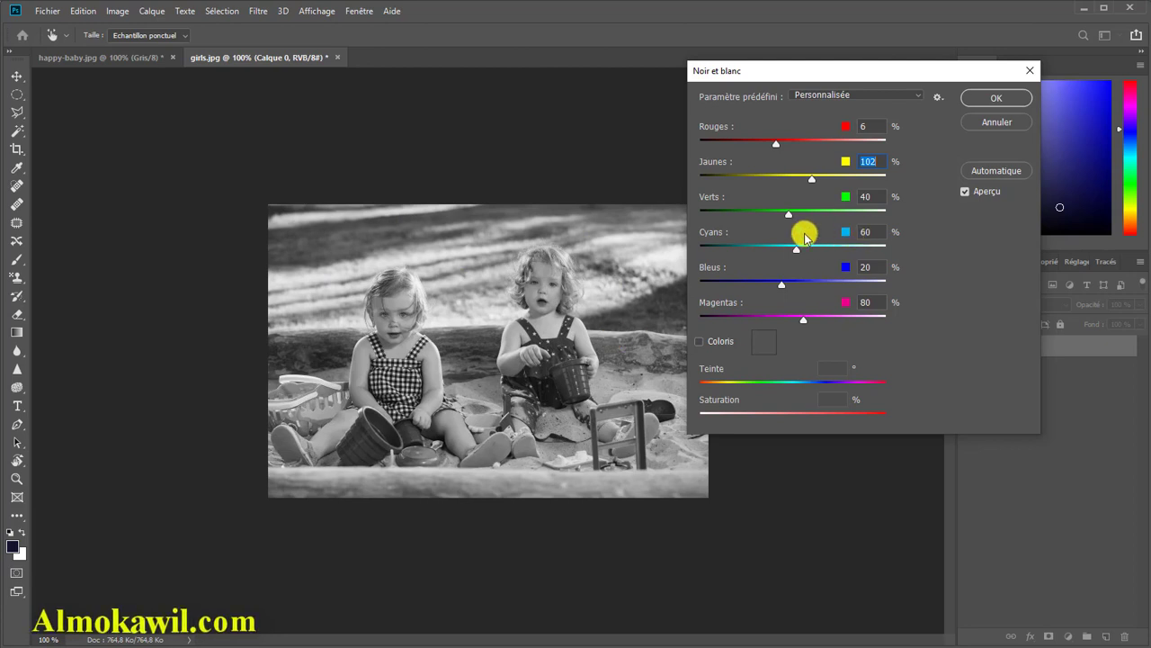
left_click_drag(819, 183, 804, 182)
left_click(965, 192)
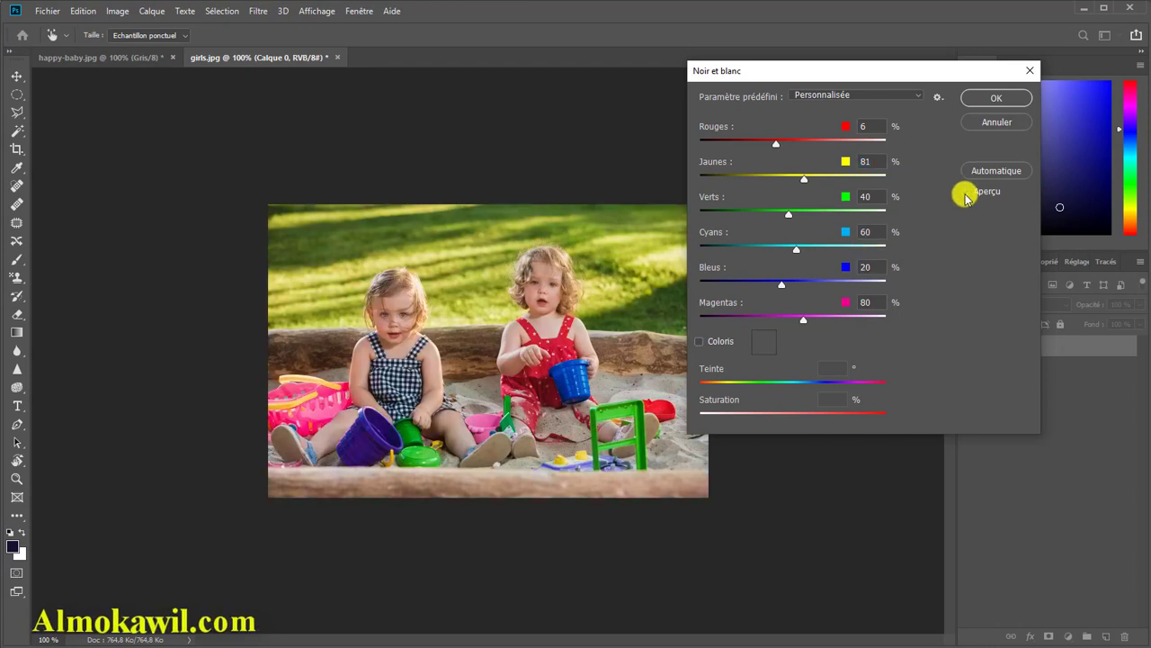
left_click(965, 192)
- Check the green objects in the colour original, raise the Verts value to 87%, and compare both versions
left_click(965, 192)
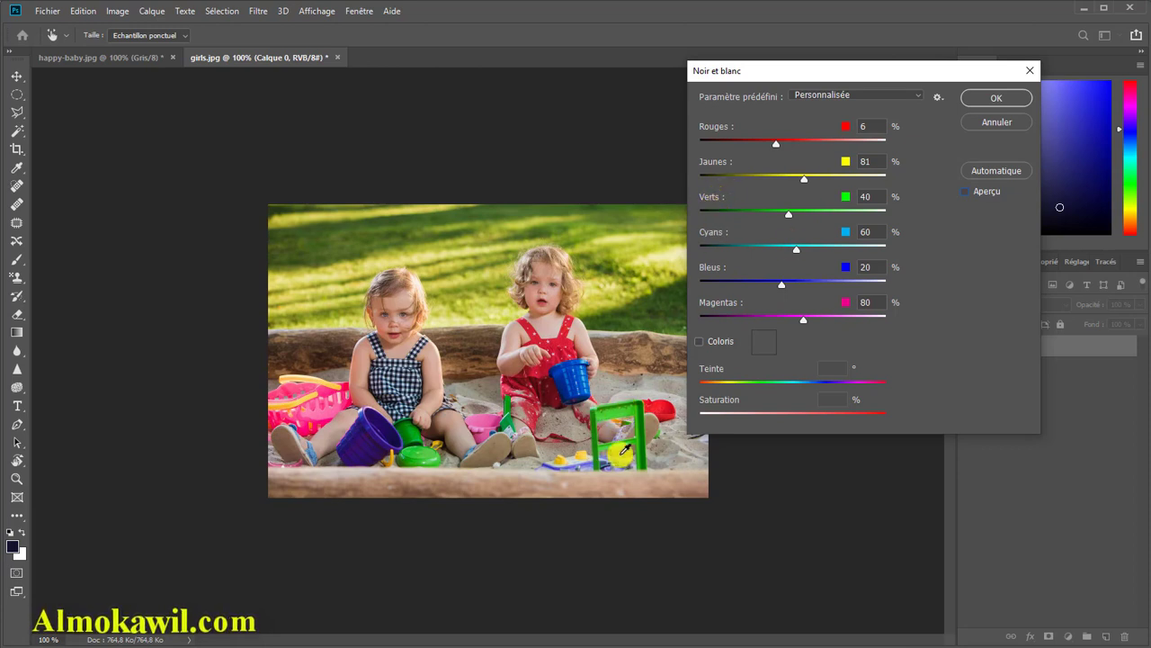
left_click(977, 192)
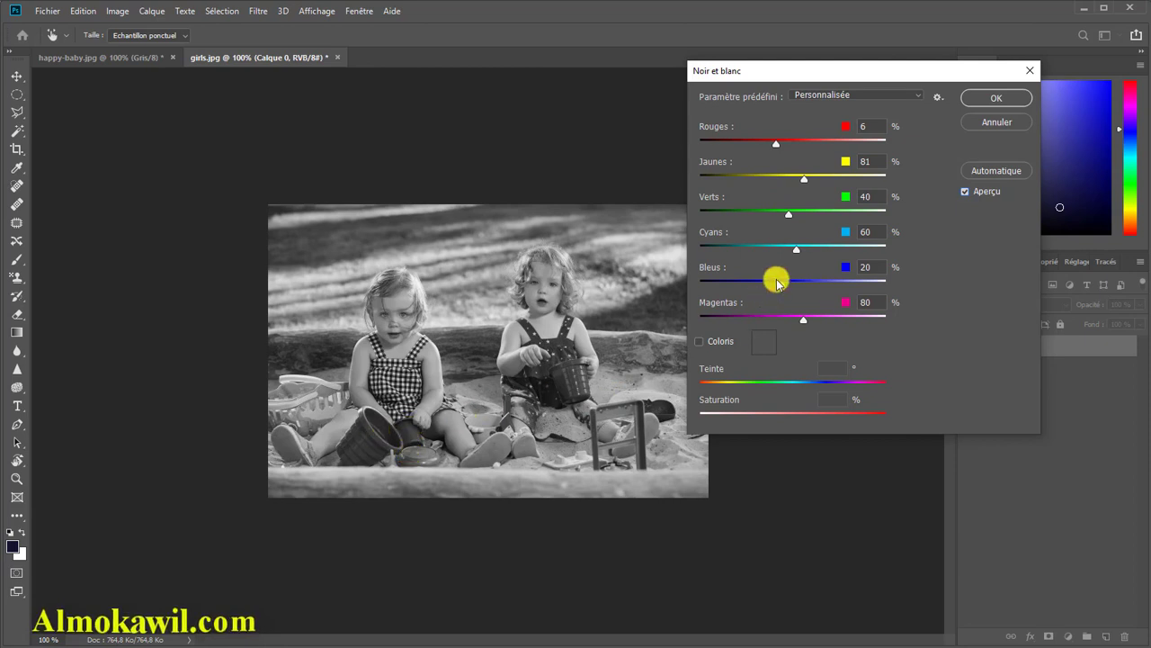
mouse_move(792, 216)
left_mouse_down()
mouse_move(819, 220)
mouse_move(806, 216)
left_mouse_up()
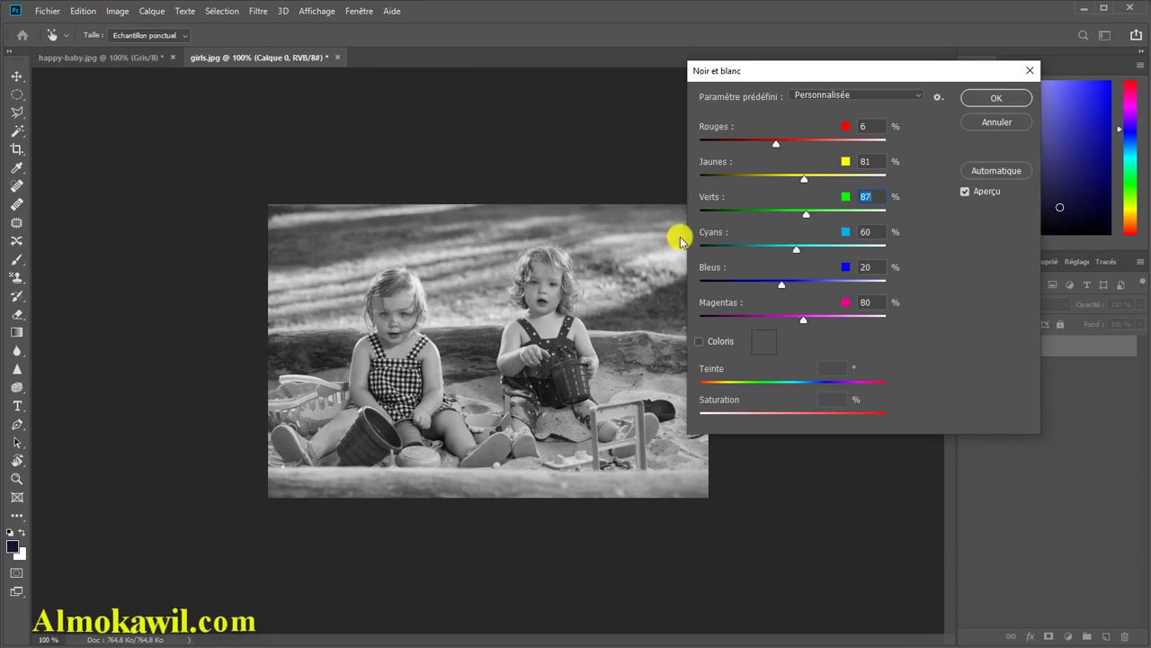
left_click(968, 192)
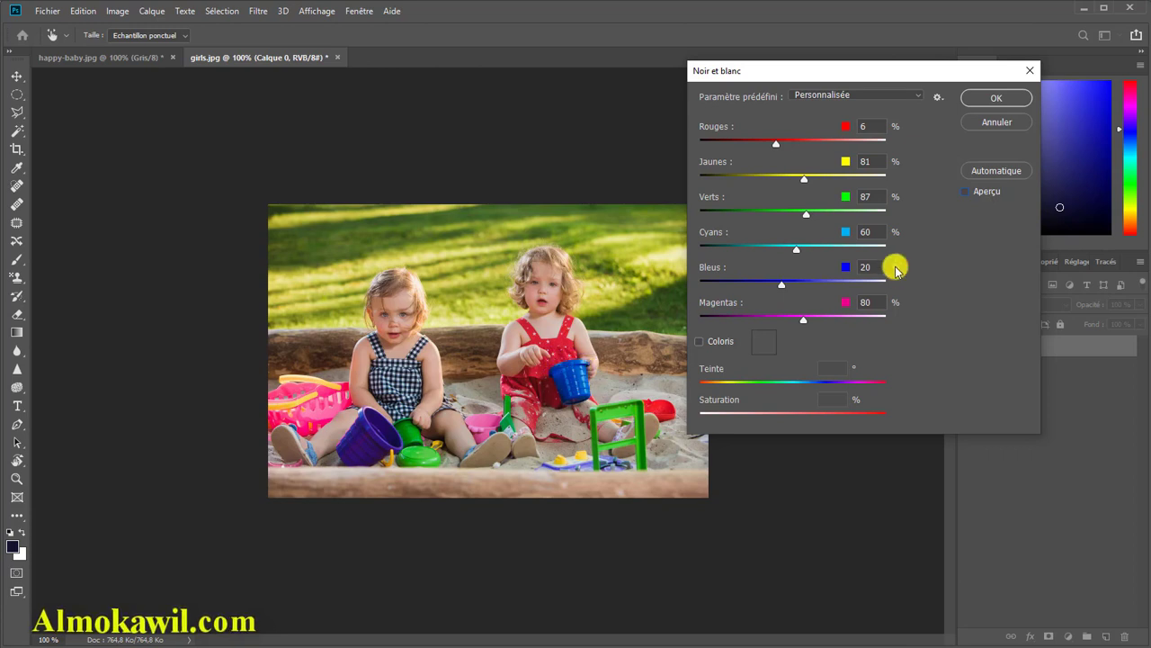
left_click(983, 190)
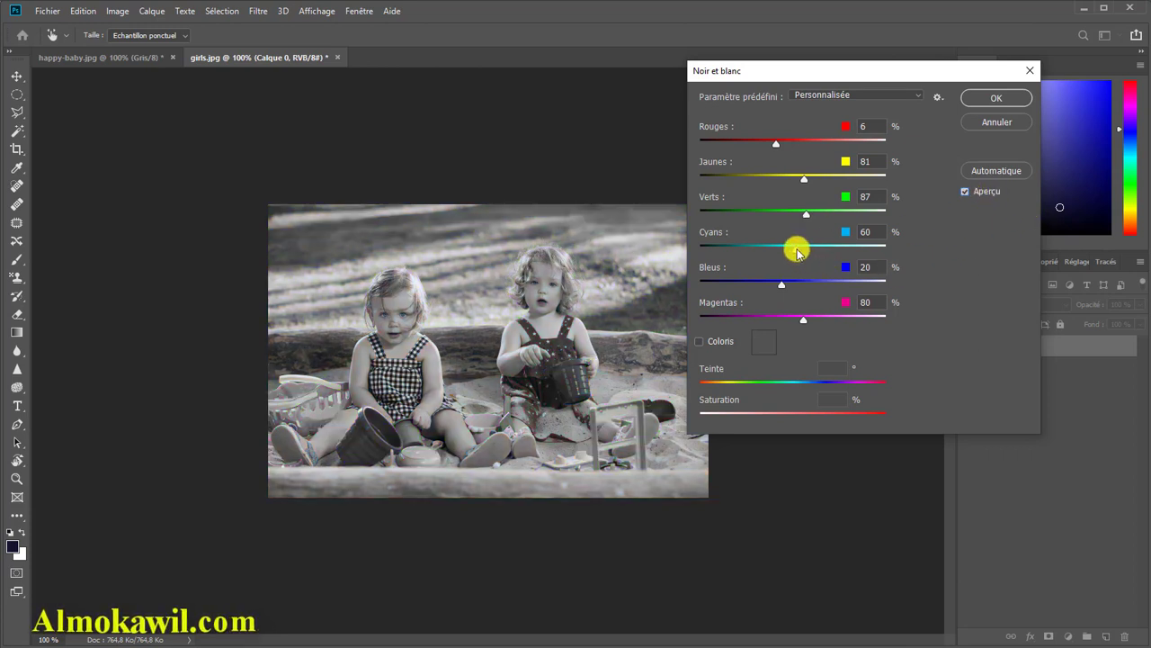
- Try several Cyans values up to 168% and settle on 72%
left_click_drag(806, 250, 812, 250)
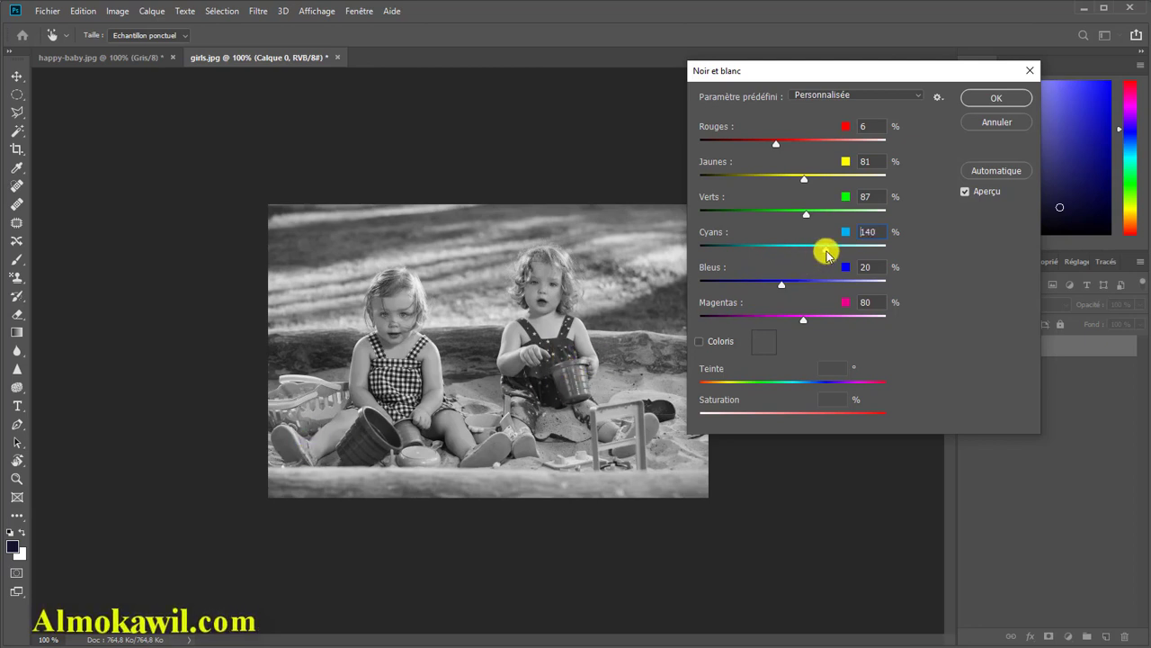
left_click_drag(828, 256, 832, 255)
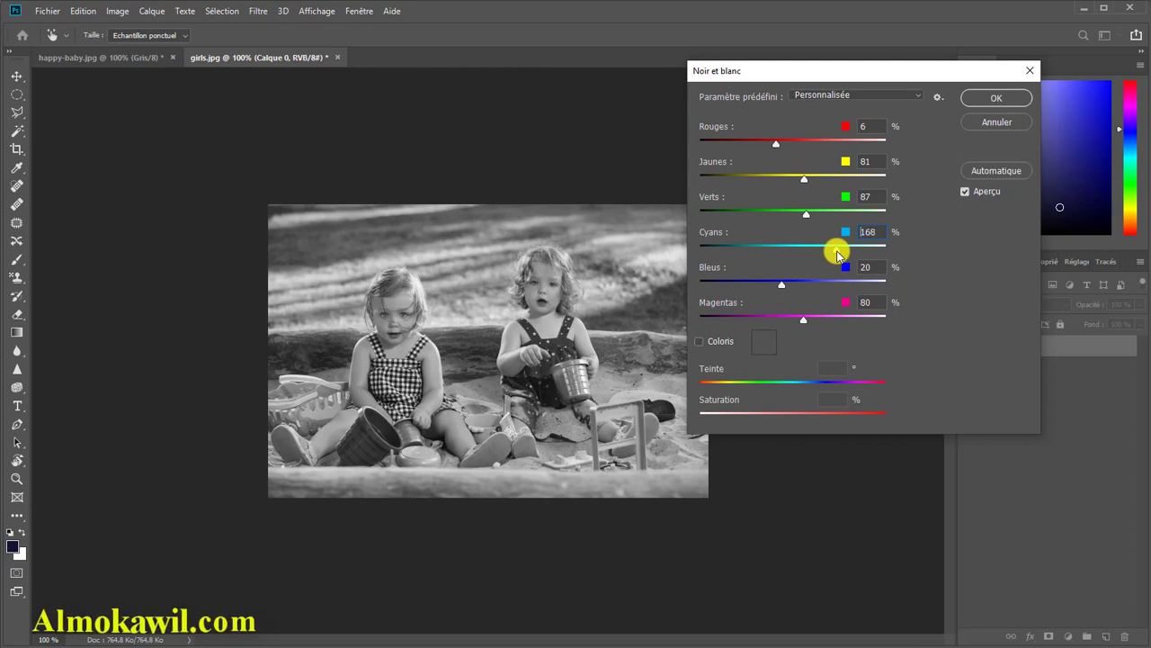
left_click_drag(841, 255, 821, 253)
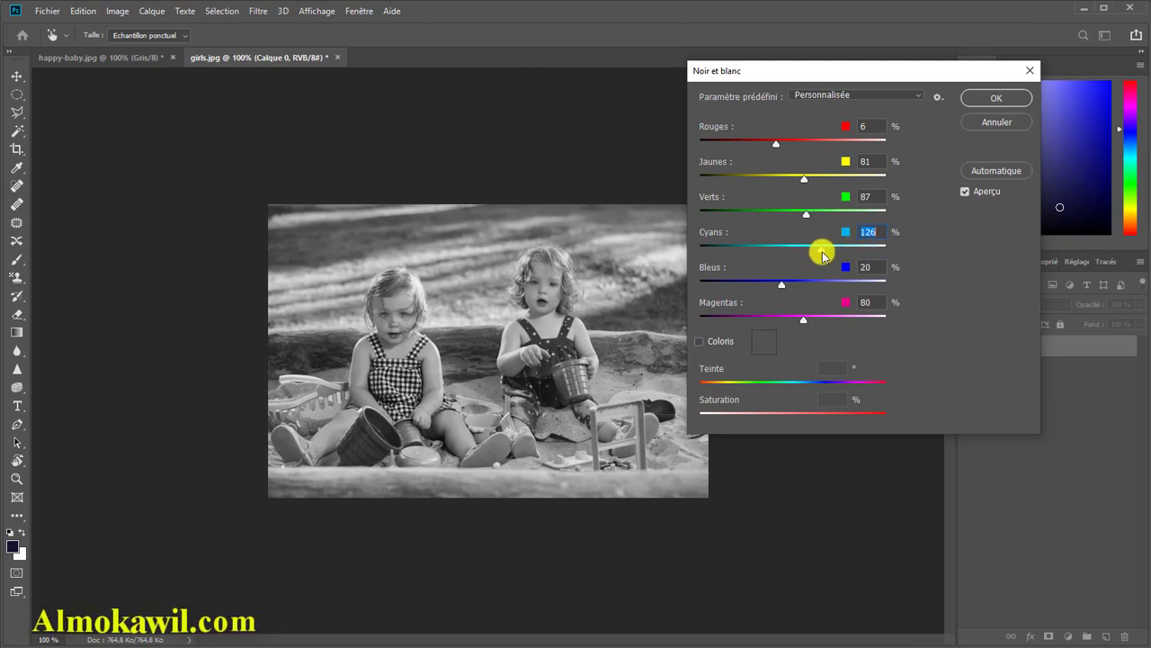
left_click_drag(829, 253, 832, 252)
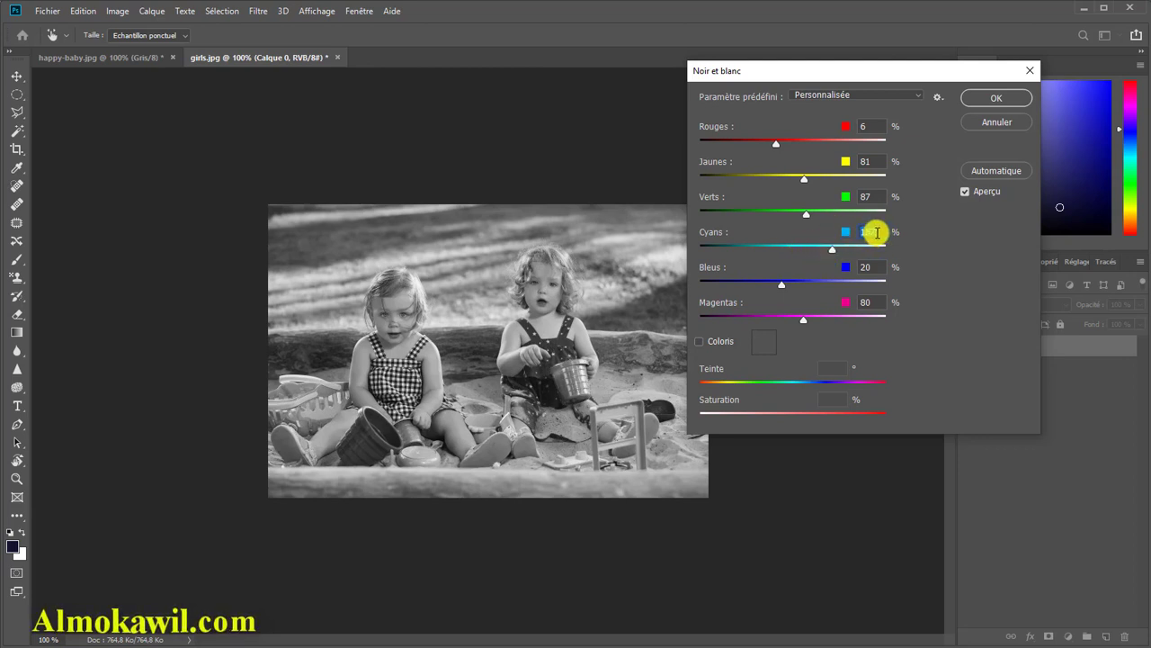
left_click_drag(833, 256, 811, 251)
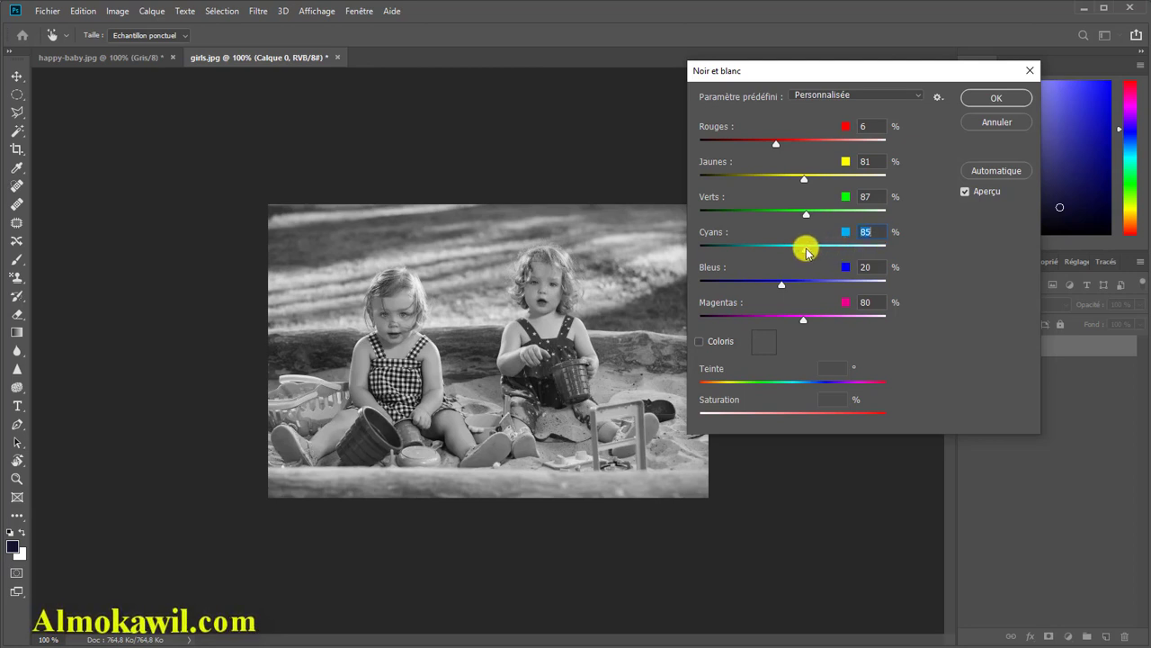
- Check the blue objects in the colour original, try a Bleus value of 117%, and settle on 53%
left_click(967, 190)
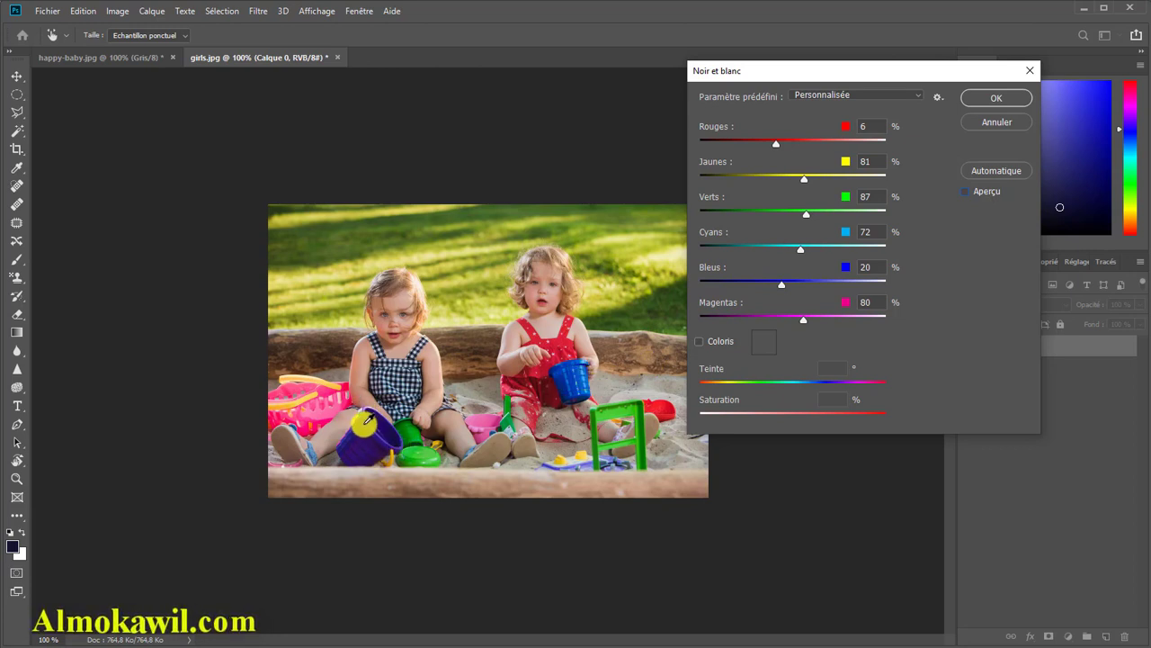
left_click(966, 193)
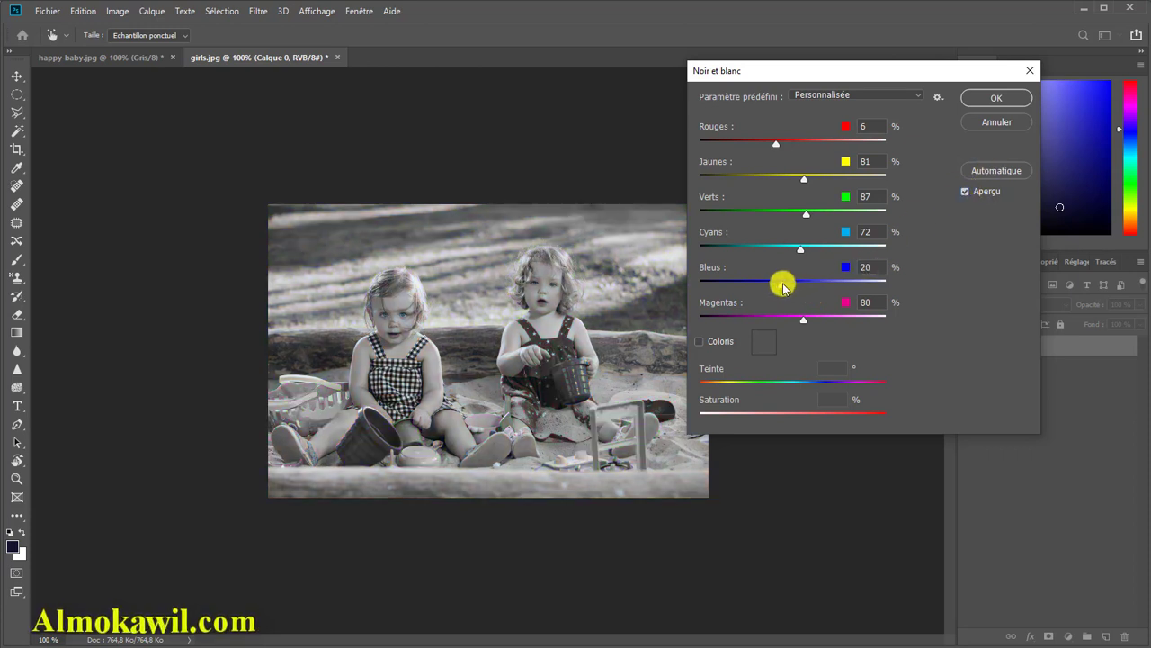
left_click_drag(783, 286, 817, 286)
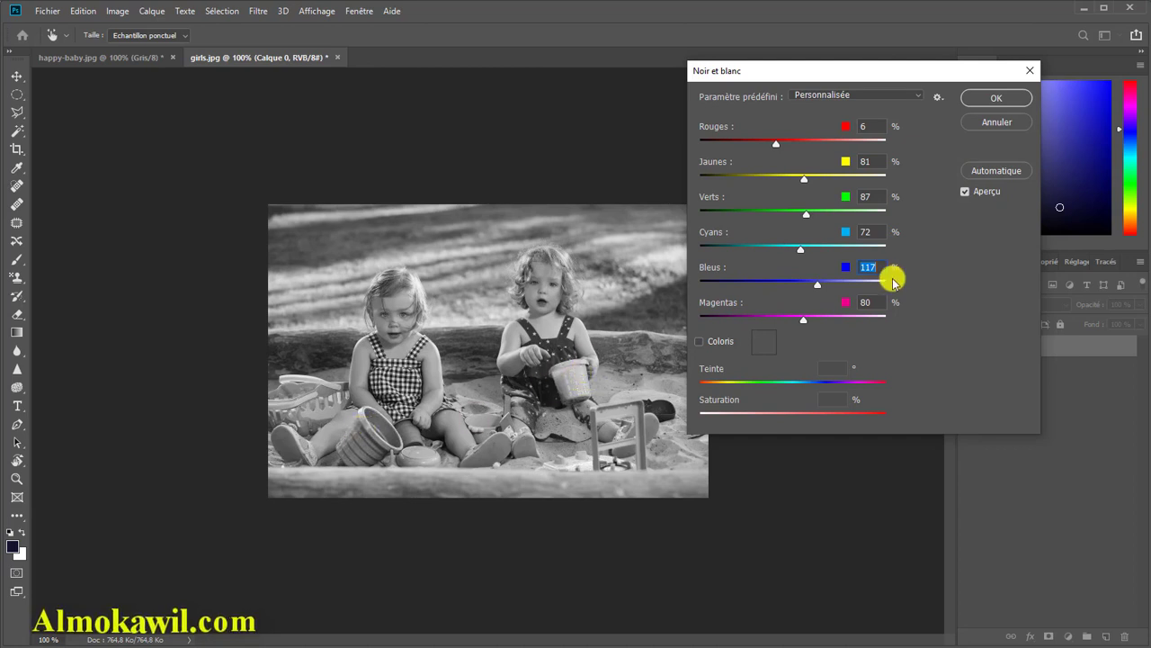
left_click_drag(807, 287, 794, 285)
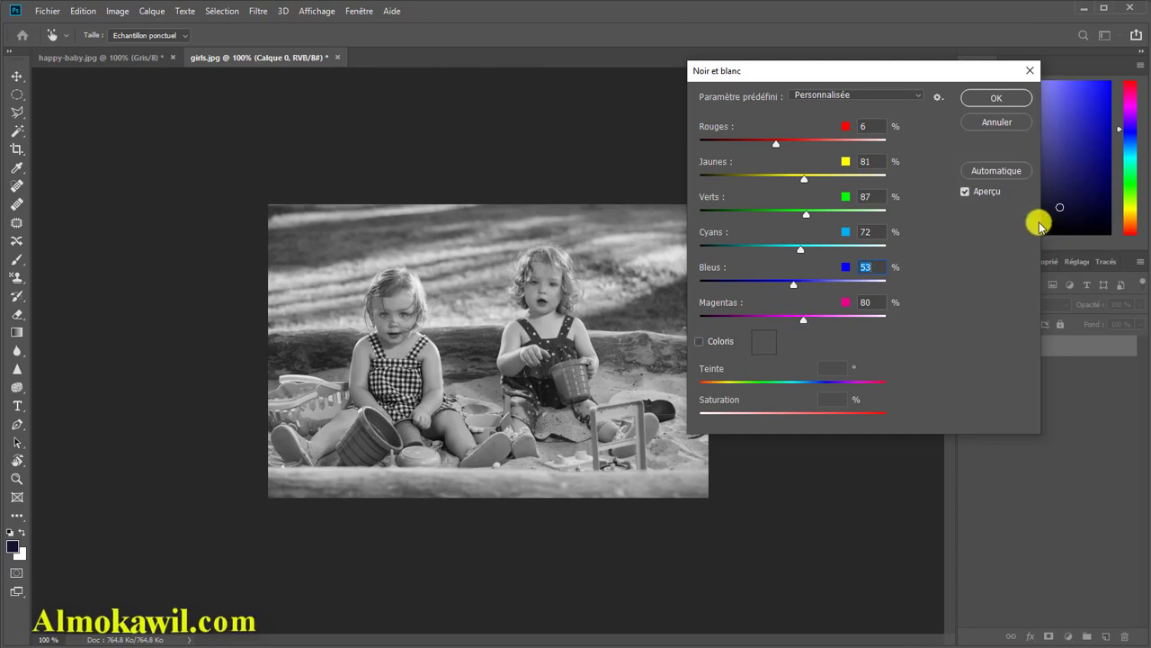
- Check the pink objects in the colour original, raise the Magentas value to 117%, and discard the Noir et blanc adjustment
left_click(966, 191)
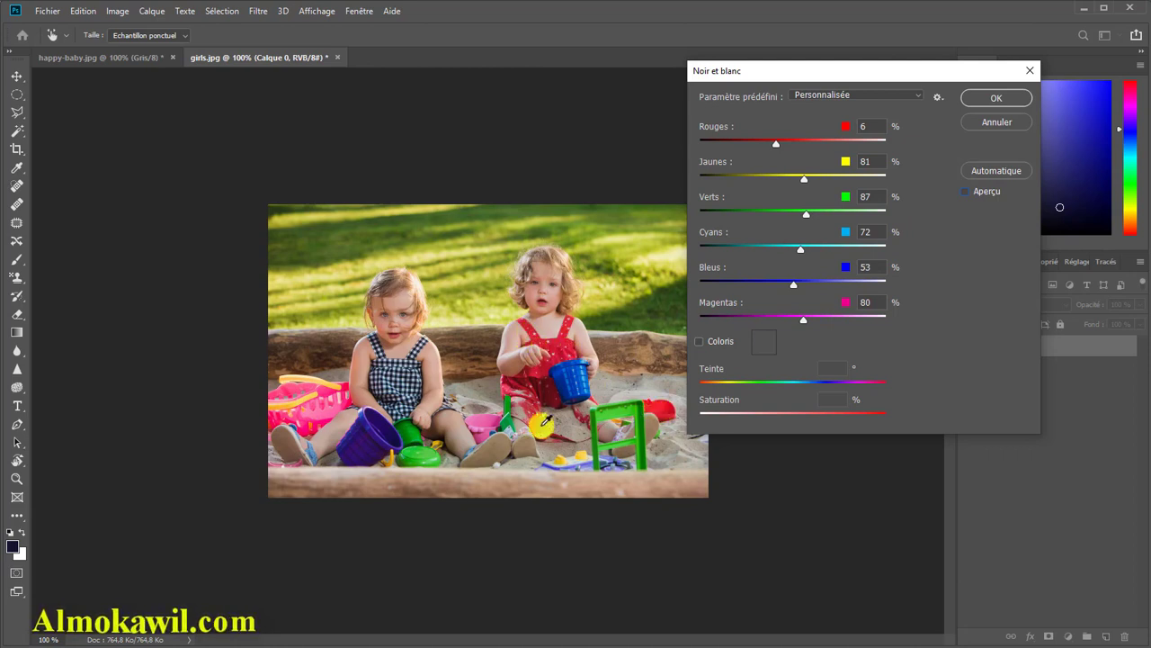
left_click(993, 193)
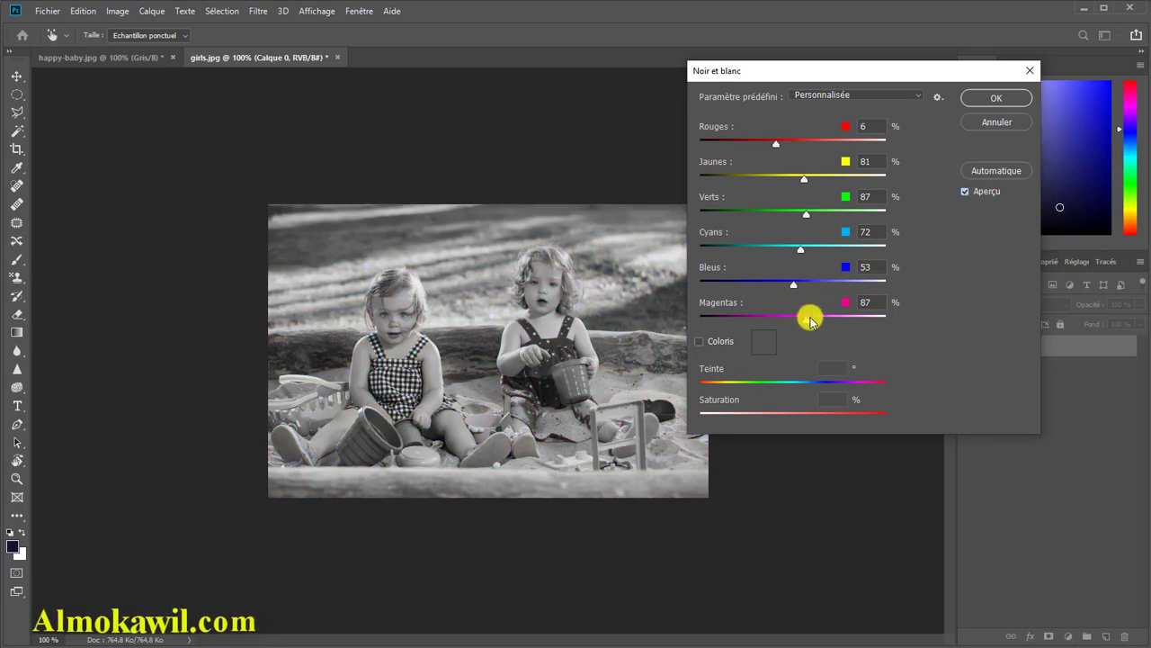
mouse_move(810, 321)
left_mouse_down()
mouse_move(830, 318)
mouse_move(817, 318)
left_mouse_up()
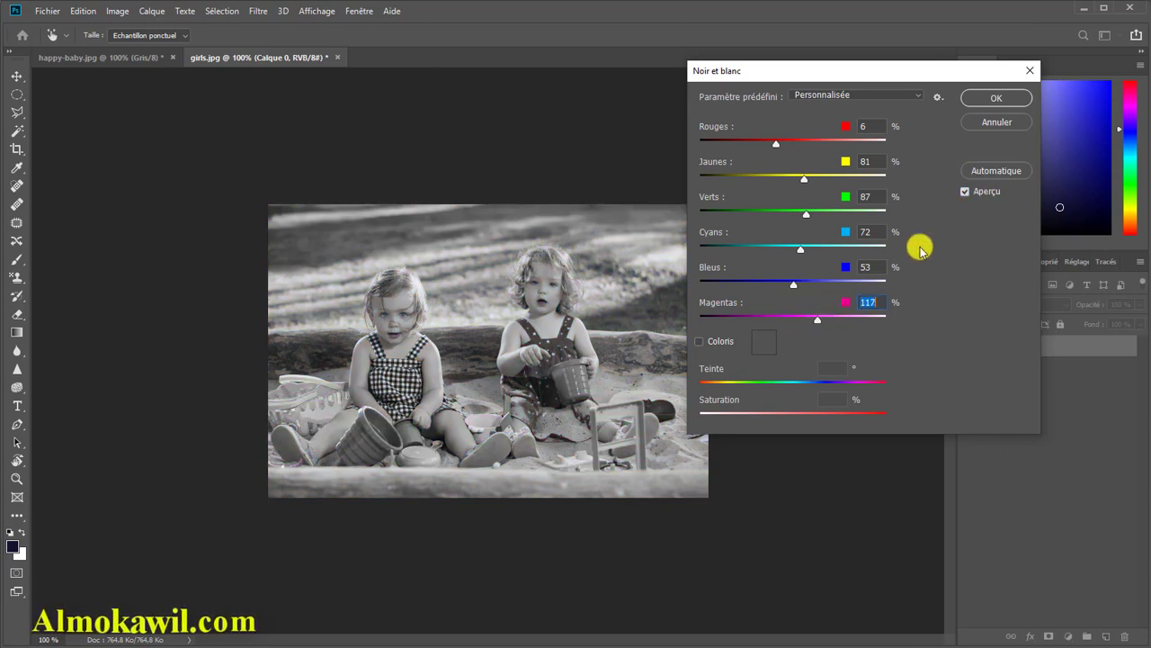
left_click(996, 124)
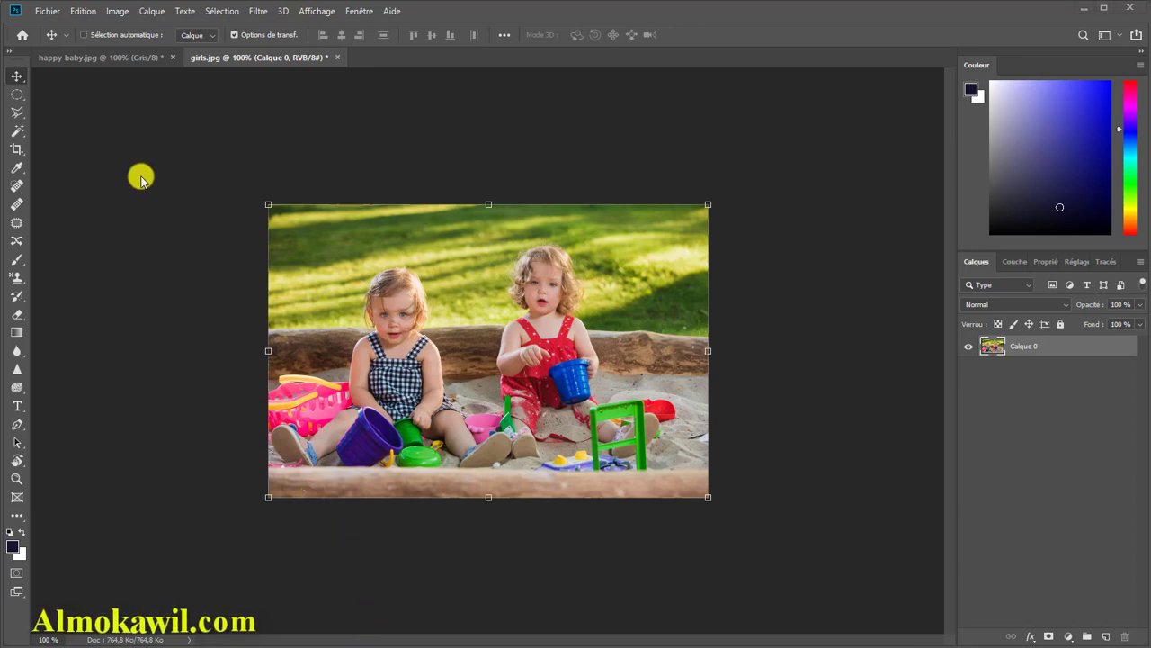
- Open the apple image from the image folder
left_click(47, 10)
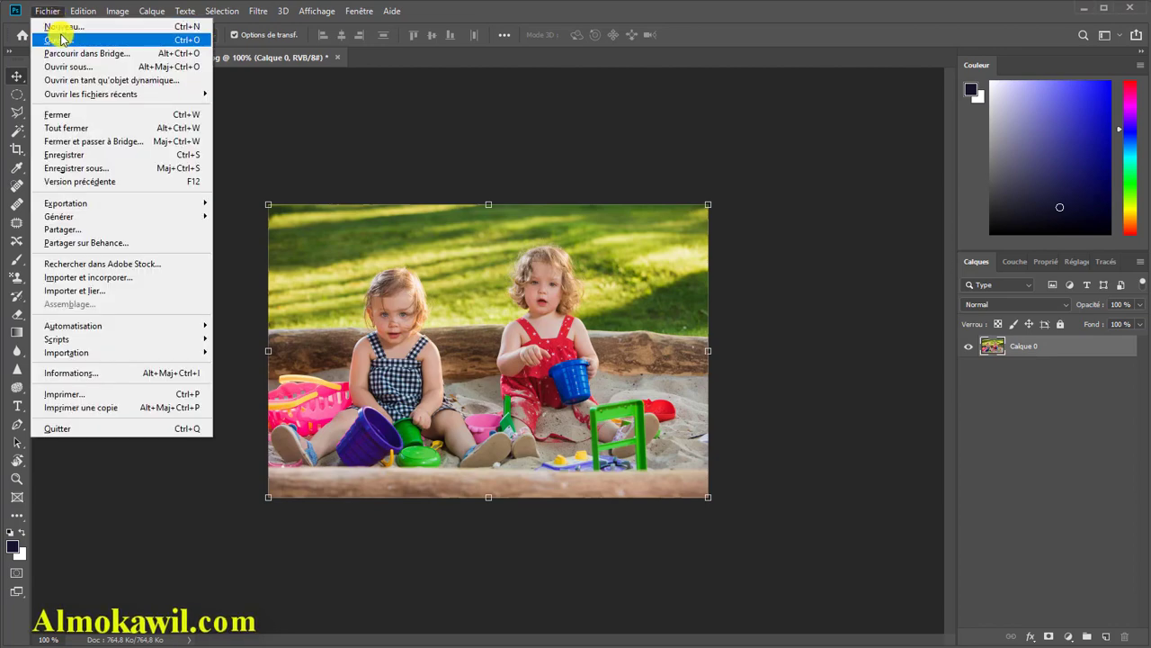
left_click(61, 40)
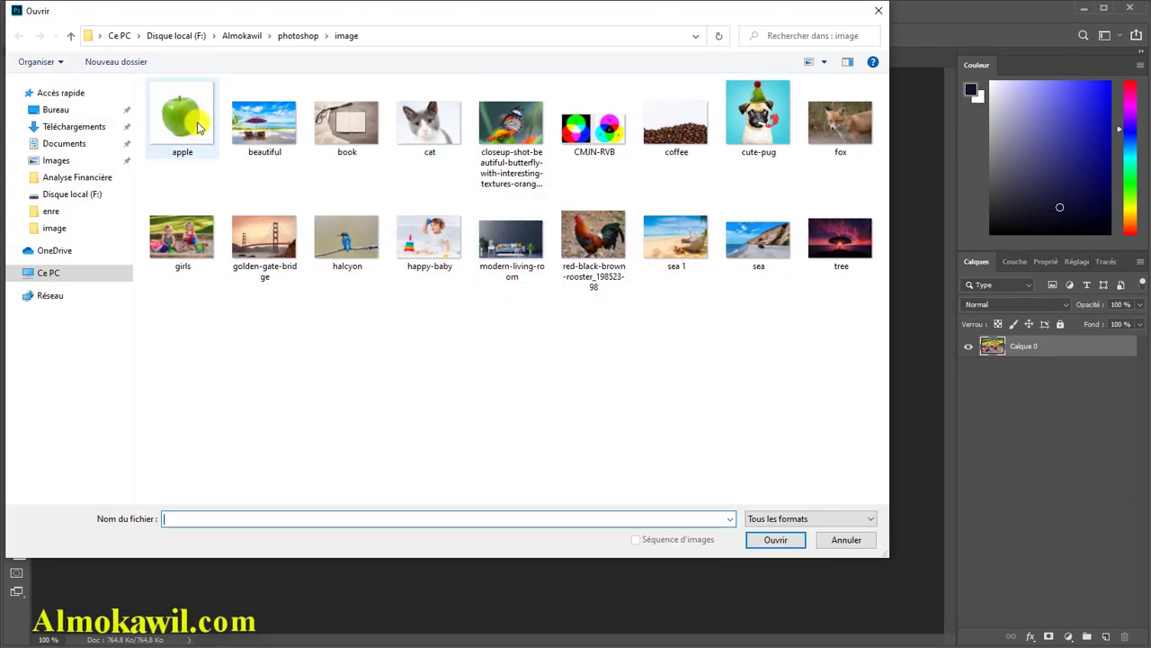
left_click(198, 128)
left_click(773, 540)
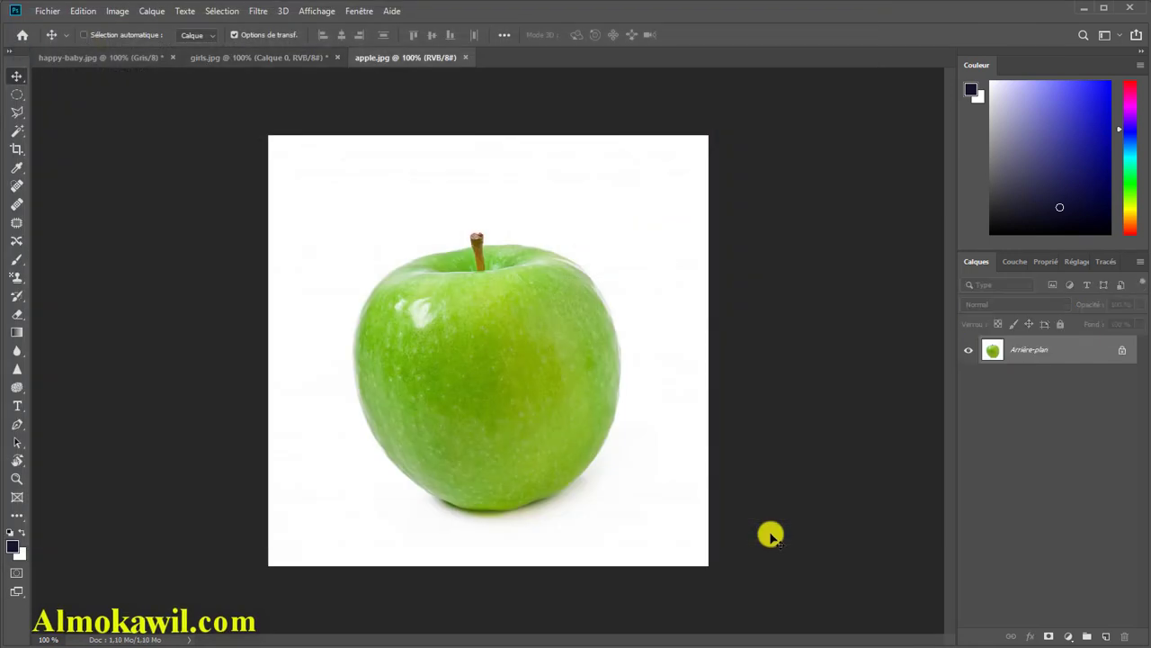
- Start a Teinte/Saturation adjustment on the apple, shift Teinte to -115, and compare the result with the original
left_click(118, 11)
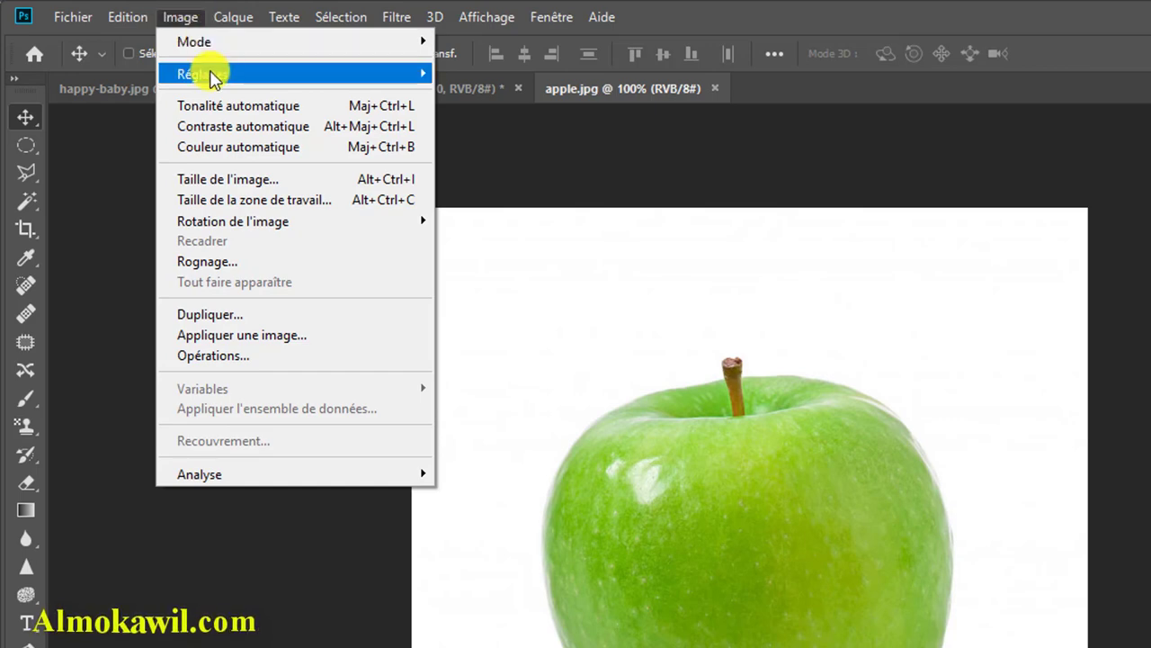
mouse_move(216, 74)
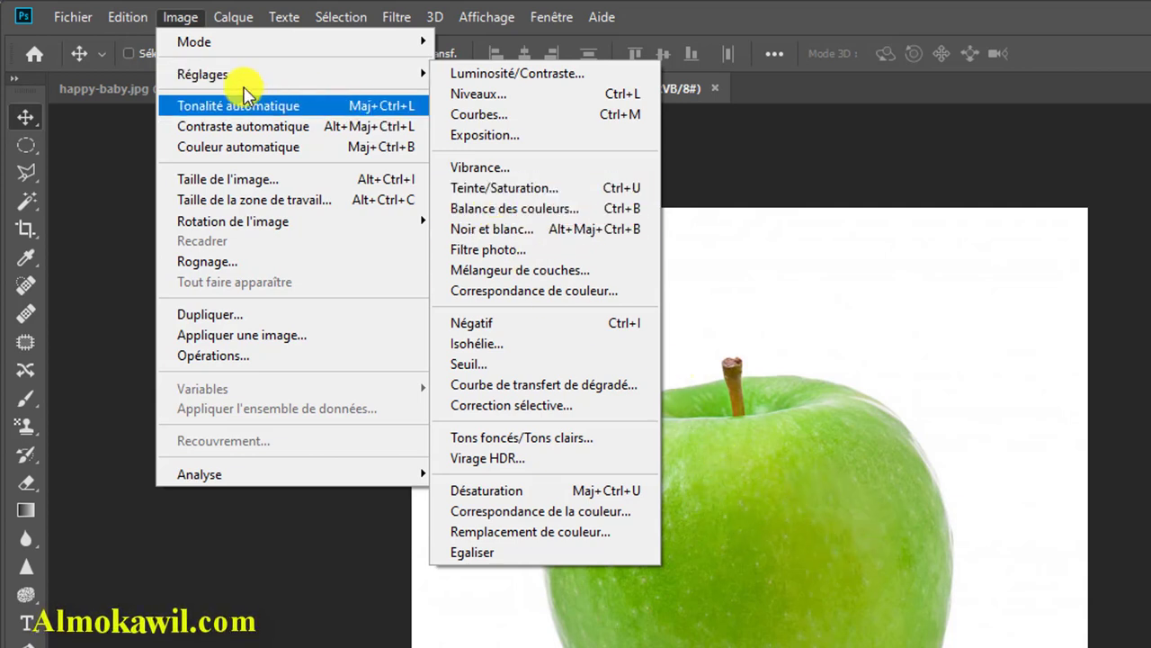
mouse_move(329, 77)
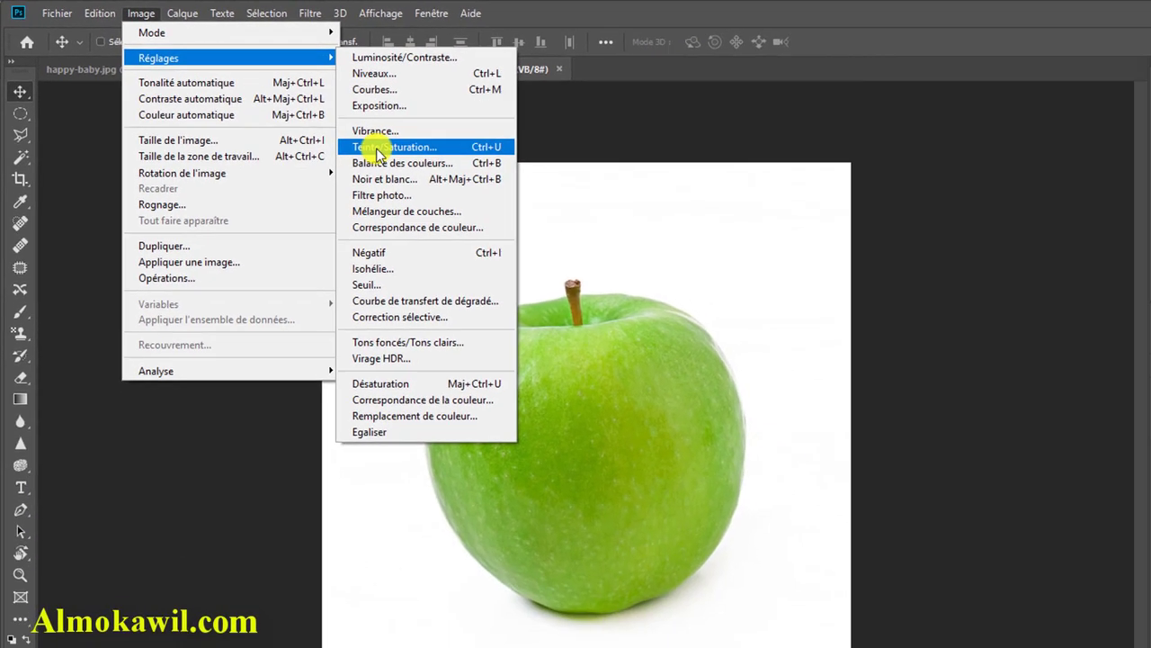
left_click(486, 191)
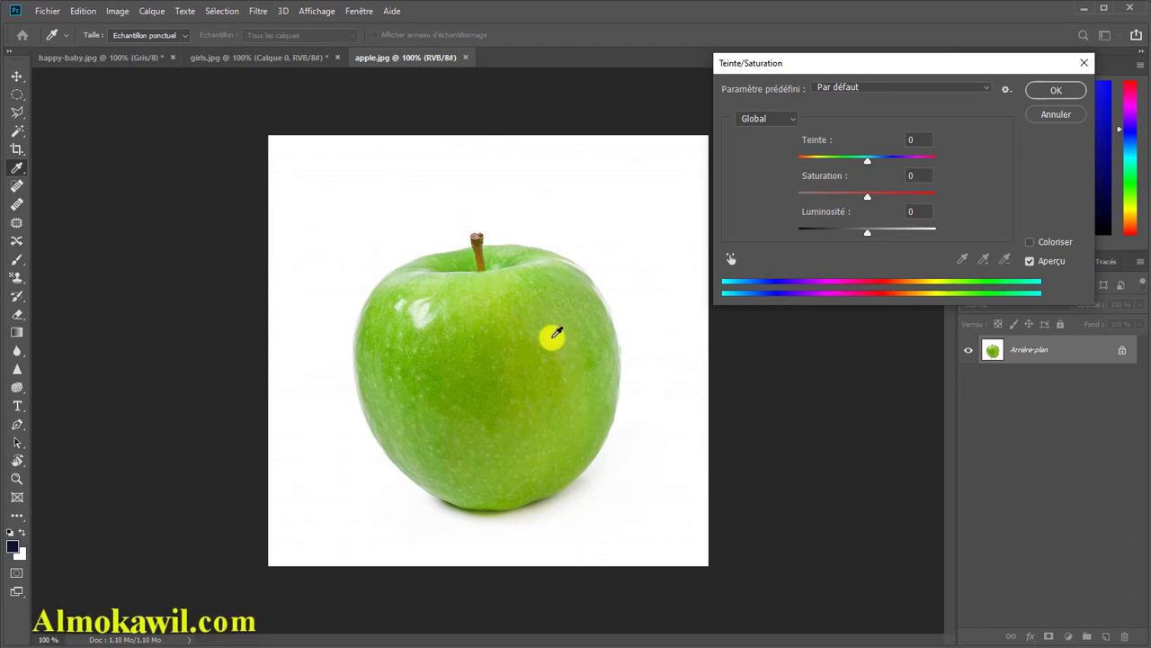
left_click_drag(869, 160, 819, 168)
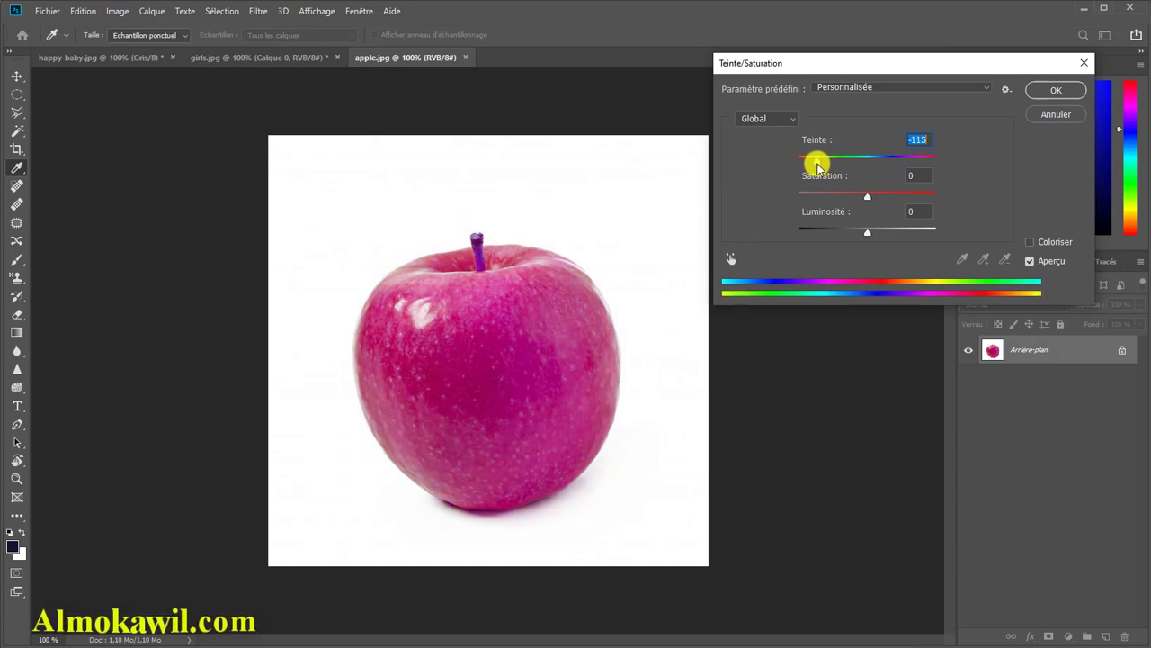
left_click(1028, 258)
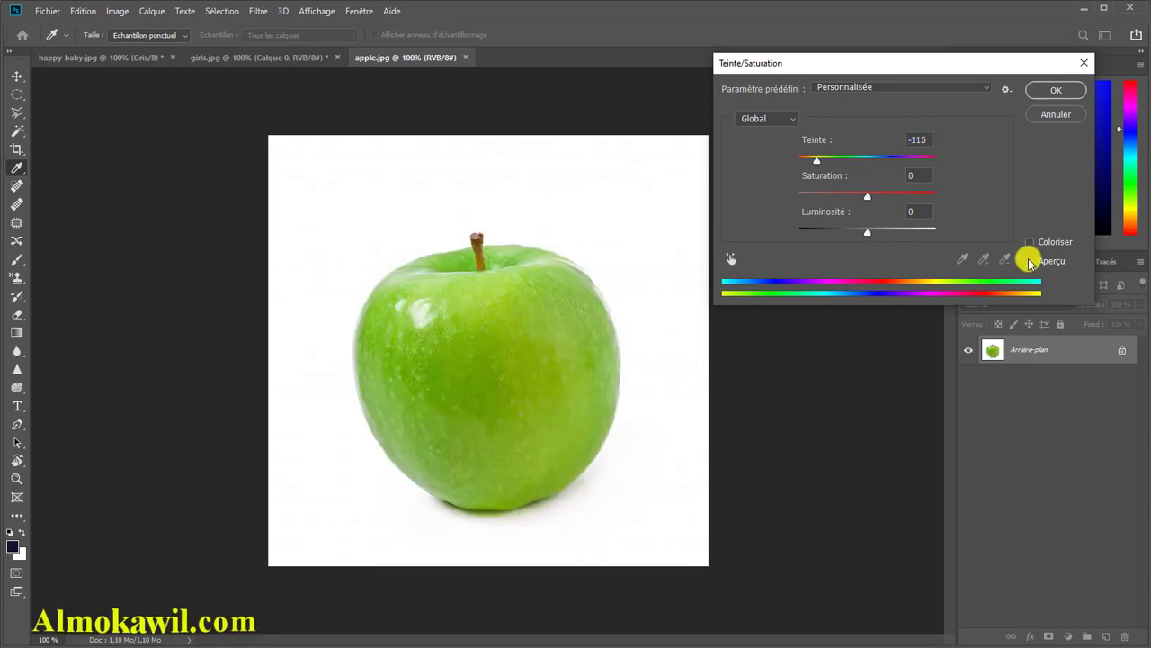
left_click(1029, 258)
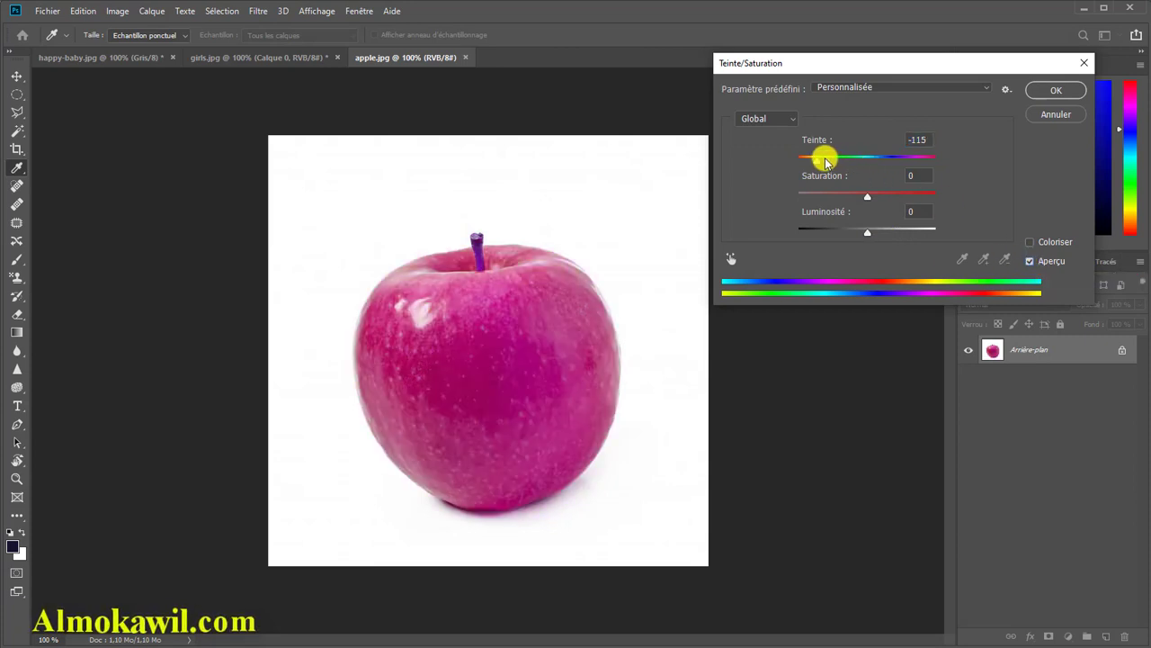
- Change the apple's Teinte to -97, compare it repeatedly with the original, and cancel the adjustment
mouse_move(814, 164)
left_mouse_down()
mouse_move(831, 160)
mouse_move(820, 164)
left_mouse_up()
left_click_drag(818, 166, 823, 166)
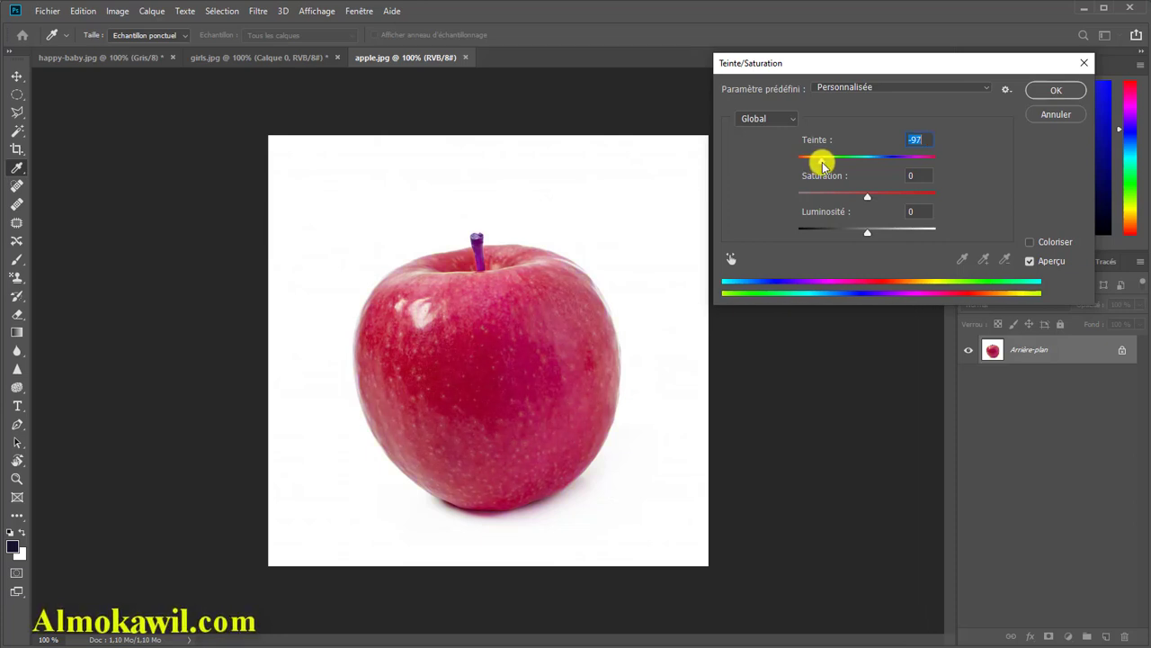
left_click(1045, 260)
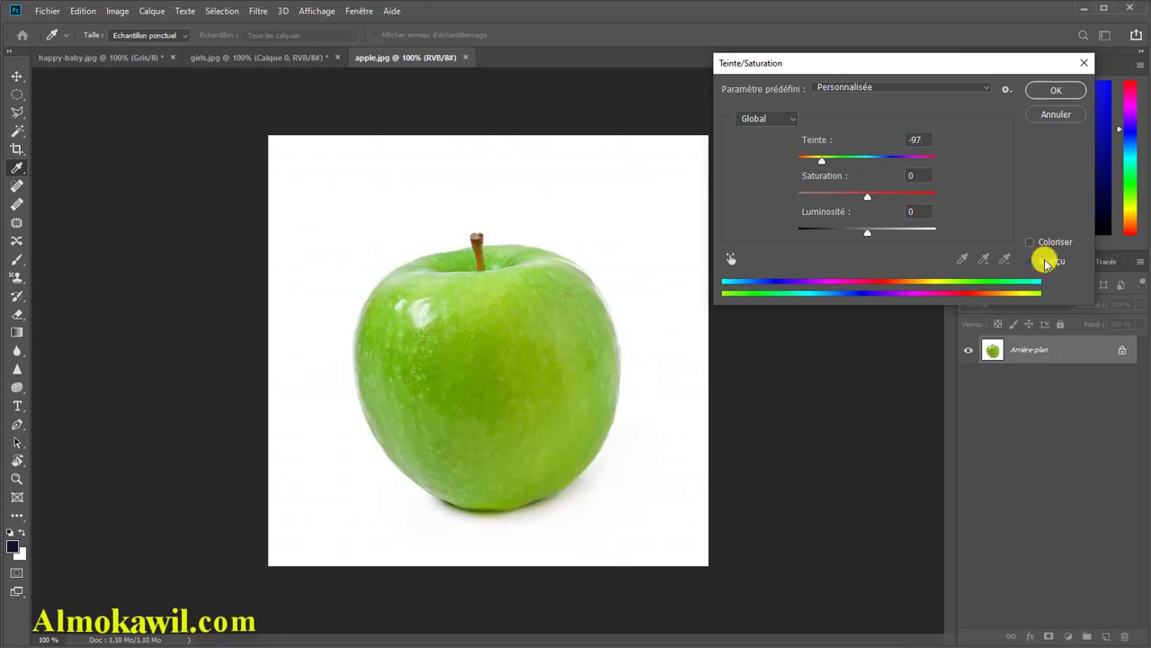
left_click(1044, 259)
left_click(1044, 259)
left_click(1045, 259)
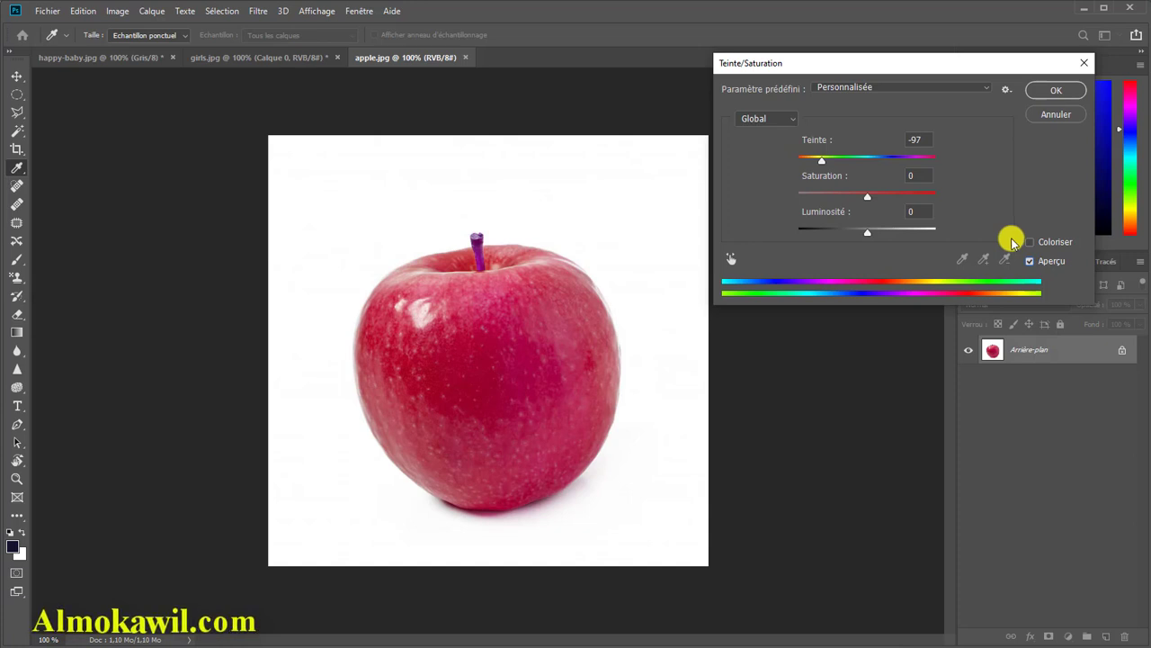
left_click(1062, 118)
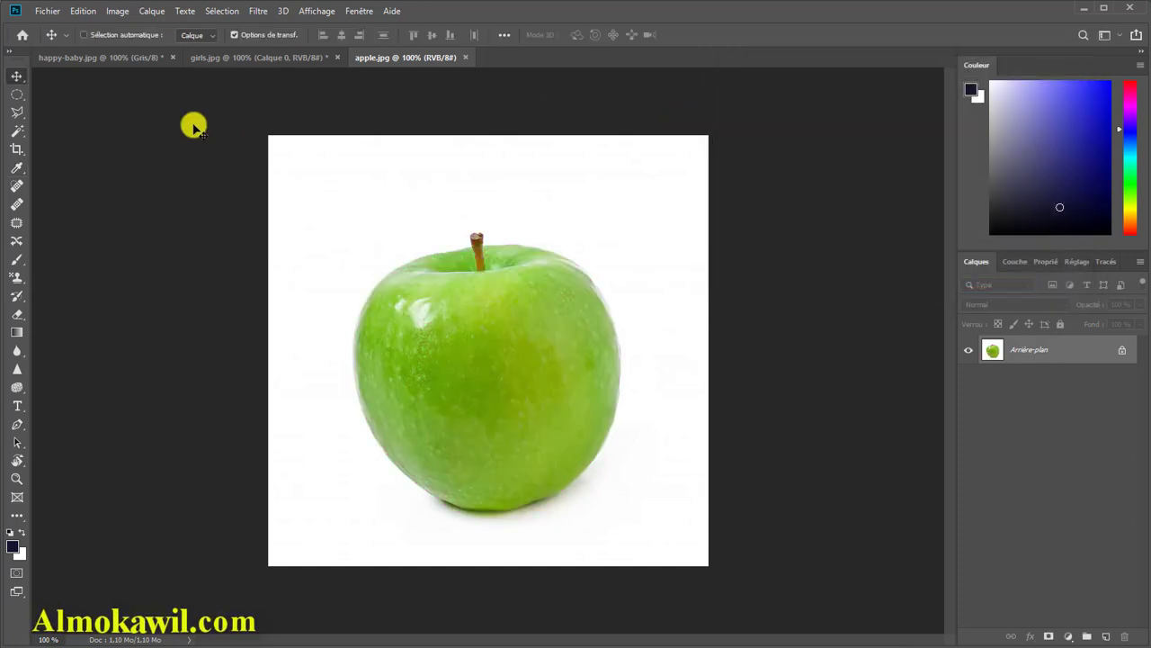
- Open the cute-pug image from the image folder
left_click(47, 13)
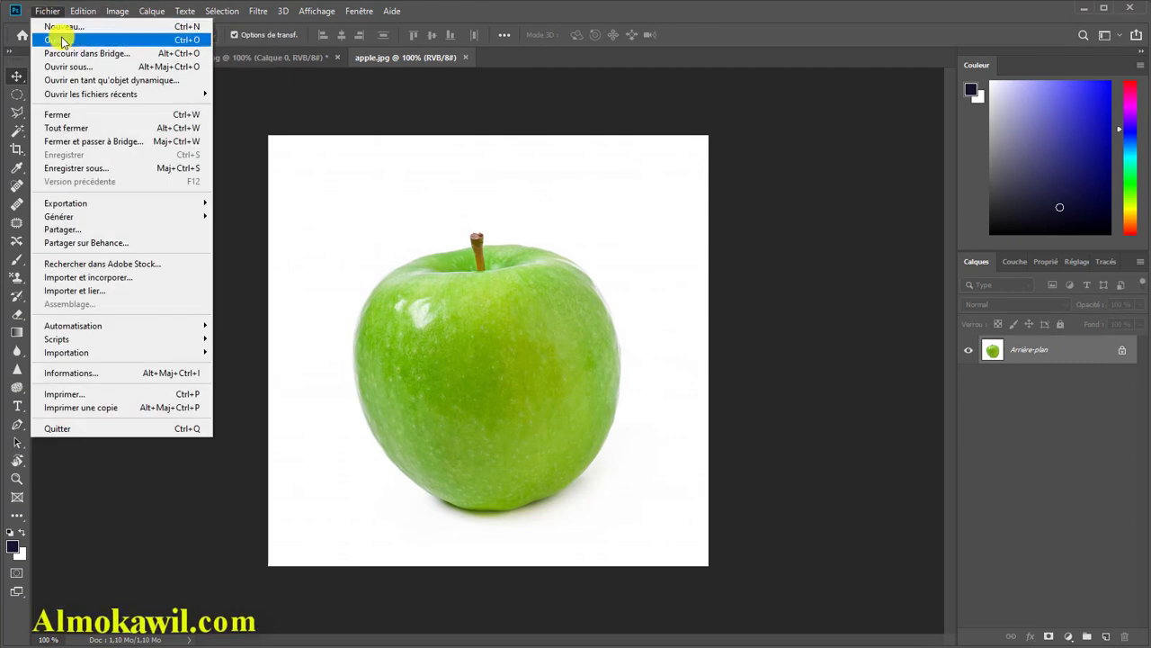
left_click(63, 41)
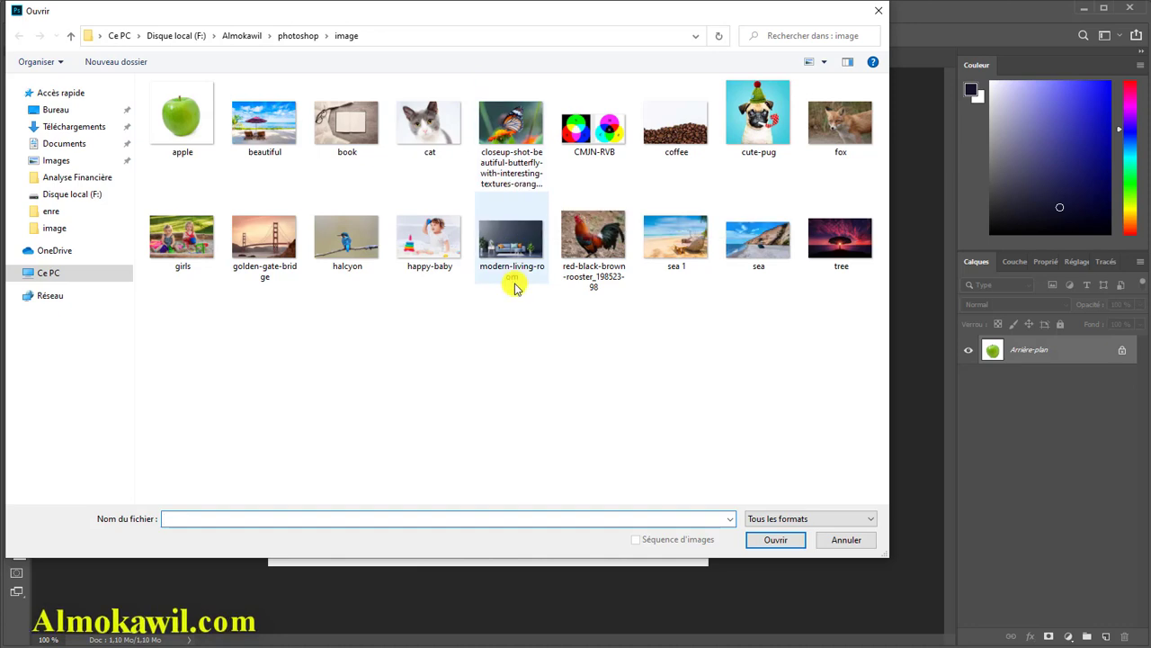
left_click(767, 135)
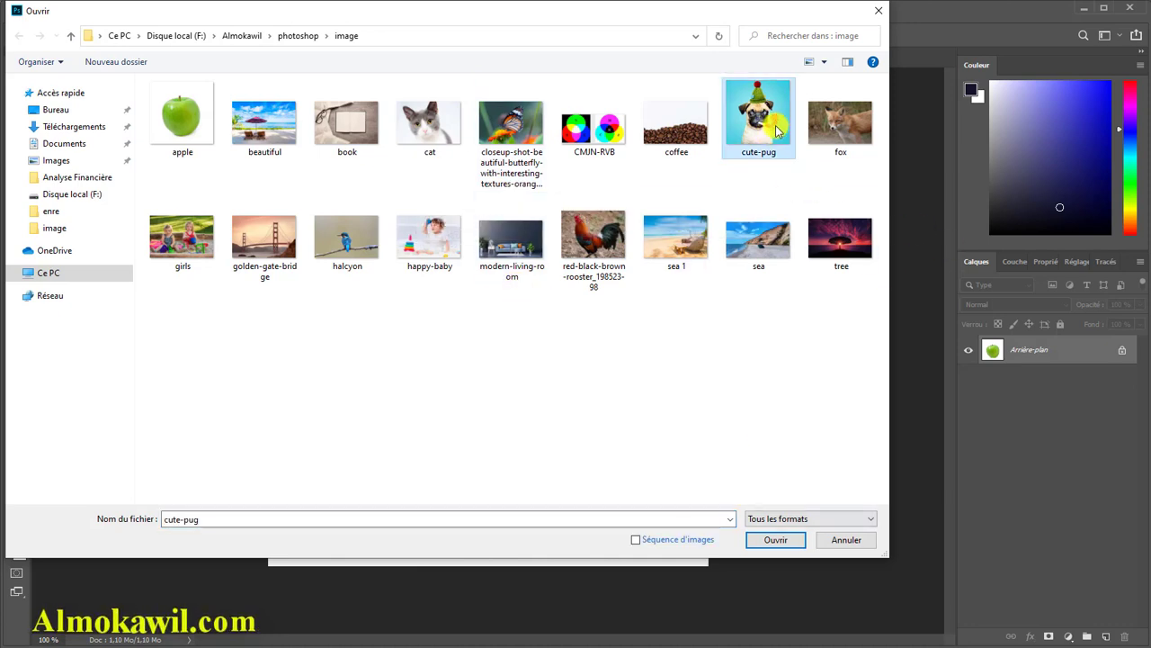
left_click(767, 543)
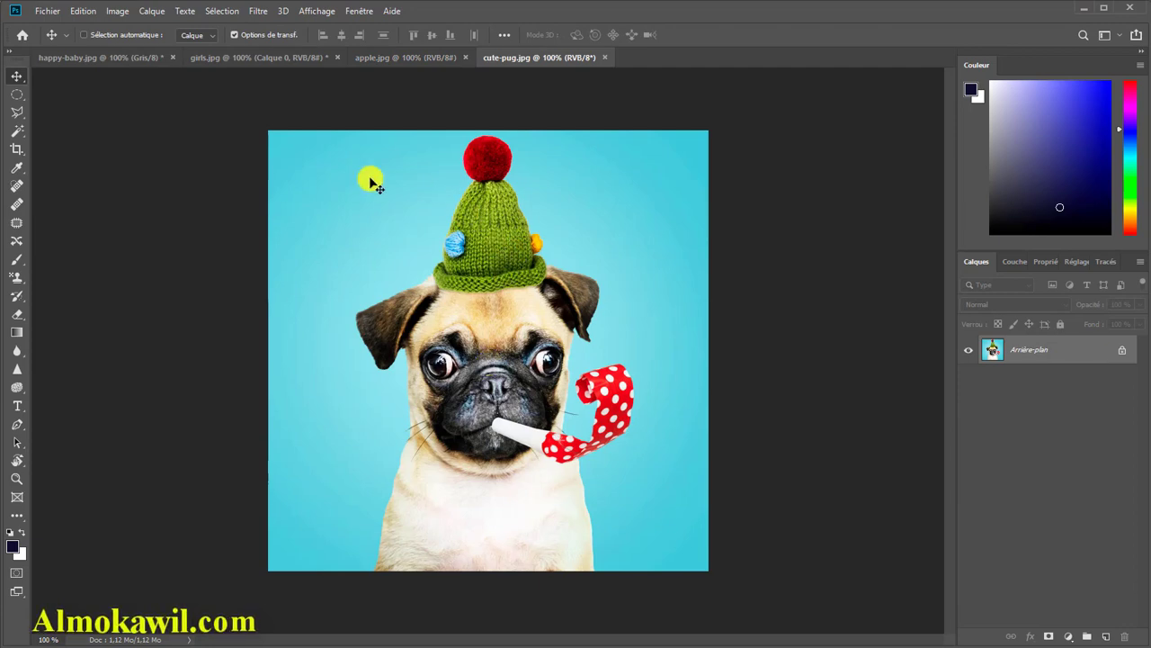
- Start a Teinte/Saturation adjustment on the pug photo, try global Teinte values of +33 and -30, and reset Teinte to 0
left_click(117, 12)
mouse_move(134, 47)
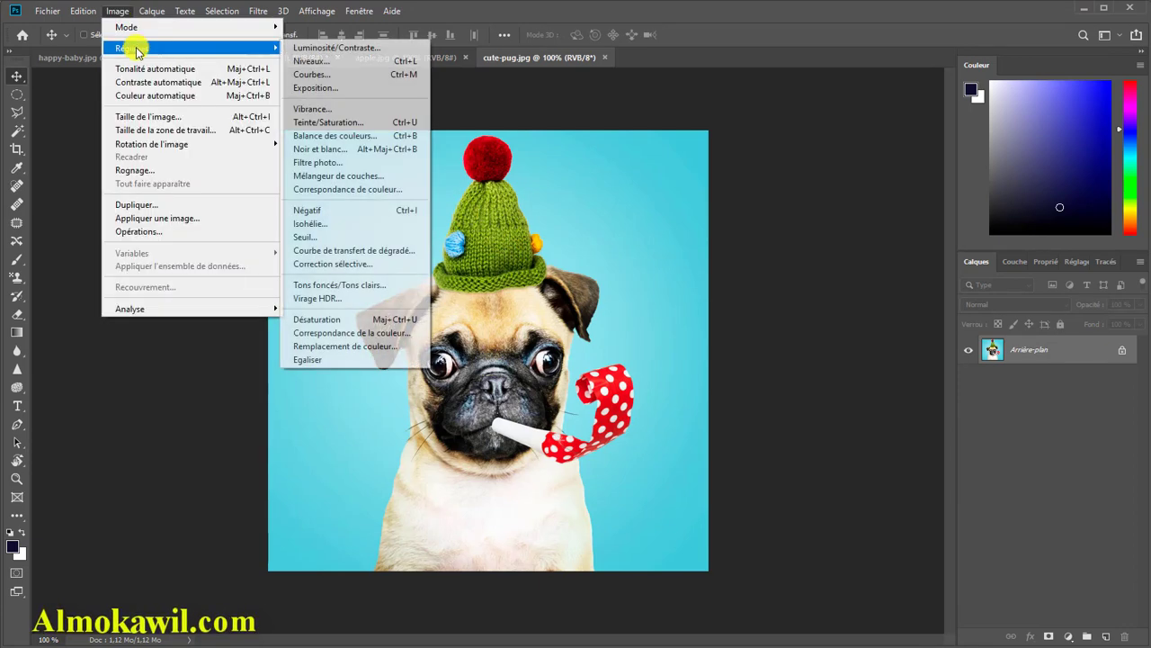
left_click(331, 124)
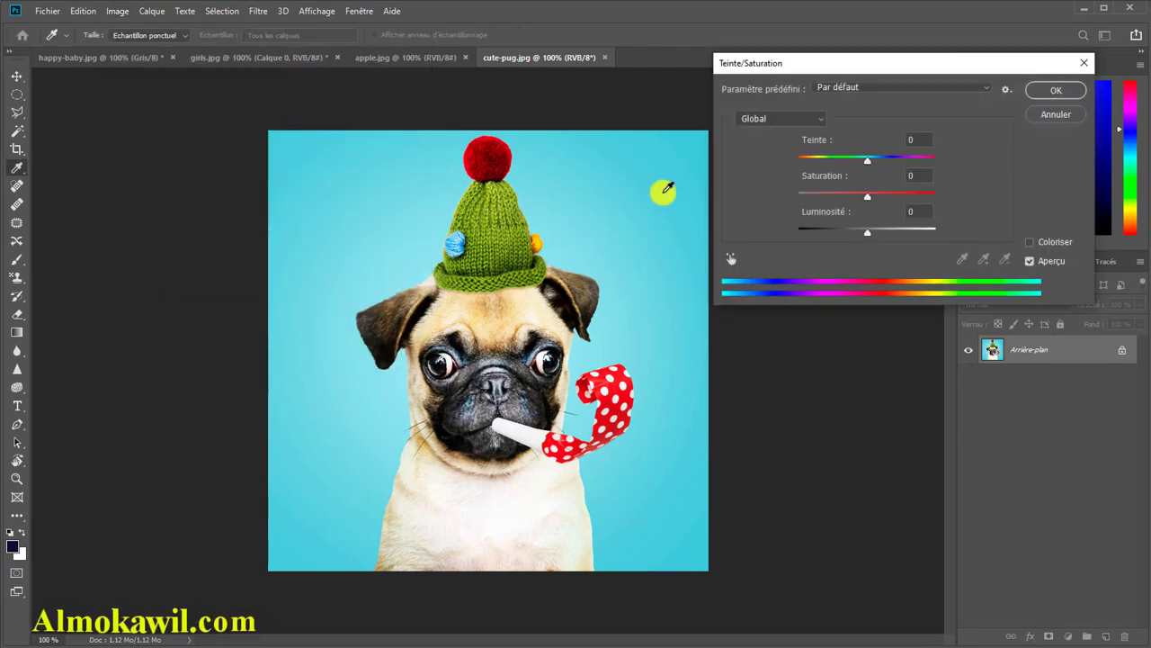
left_click_drag(862, 158, 891, 160)
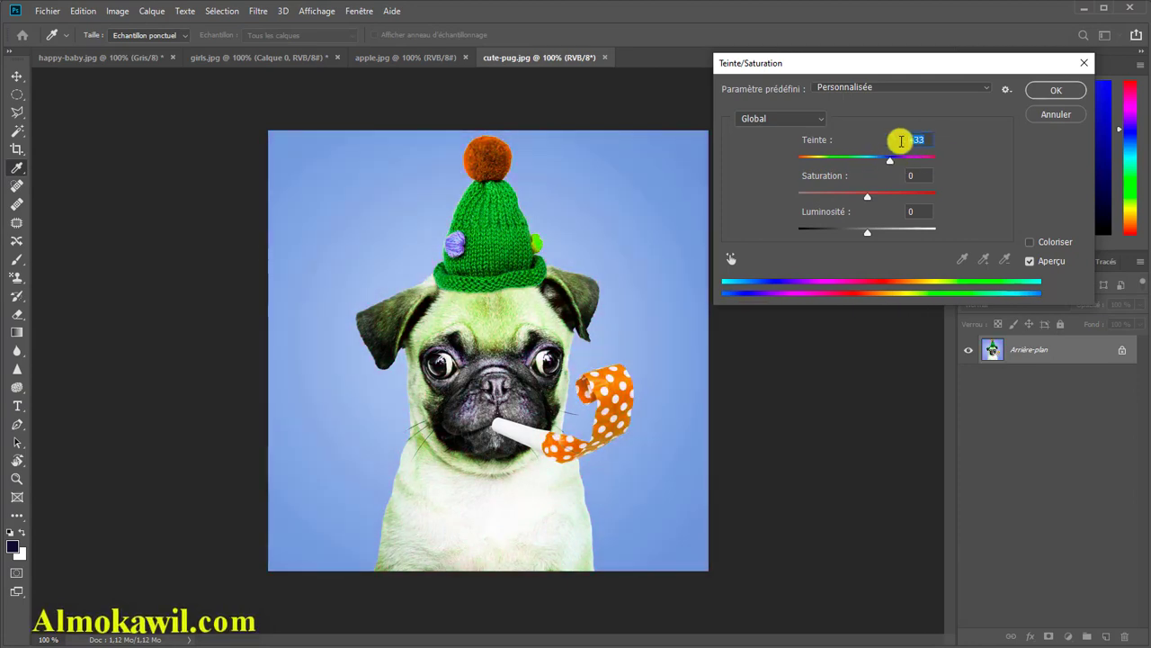
key("BackSpace")
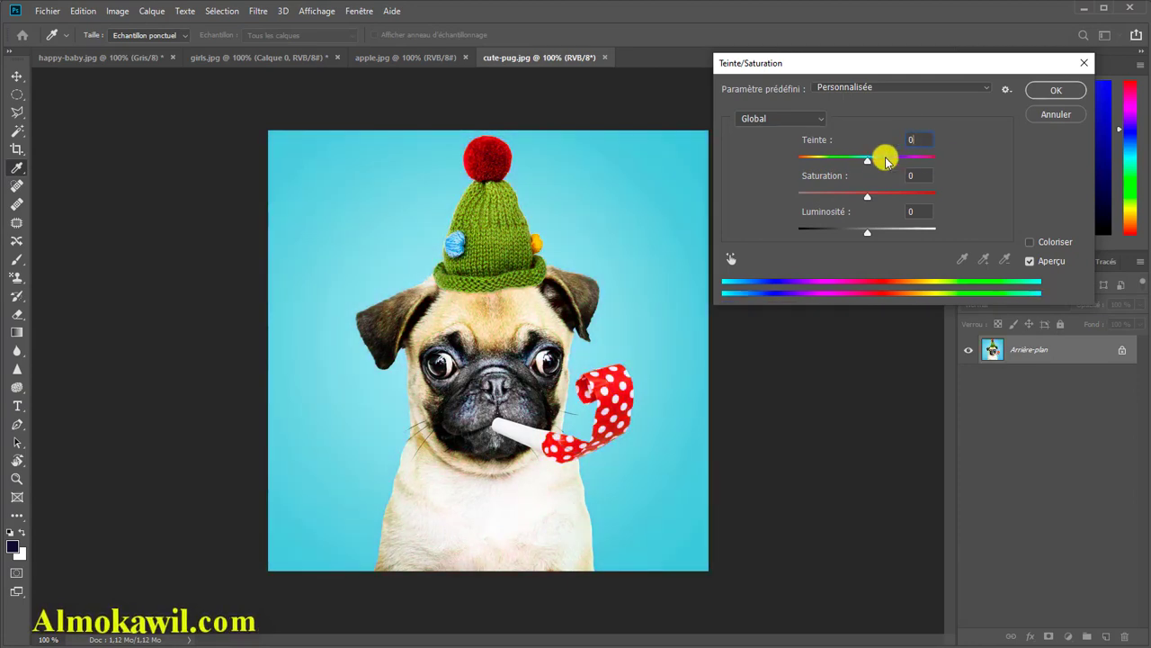
mouse_move(867, 159)
left_mouse_down()
mouse_move(888, 160)
mouse_move(851, 159)
mouse_move(905, 160)
mouse_move(848, 159)
left_mouse_up()
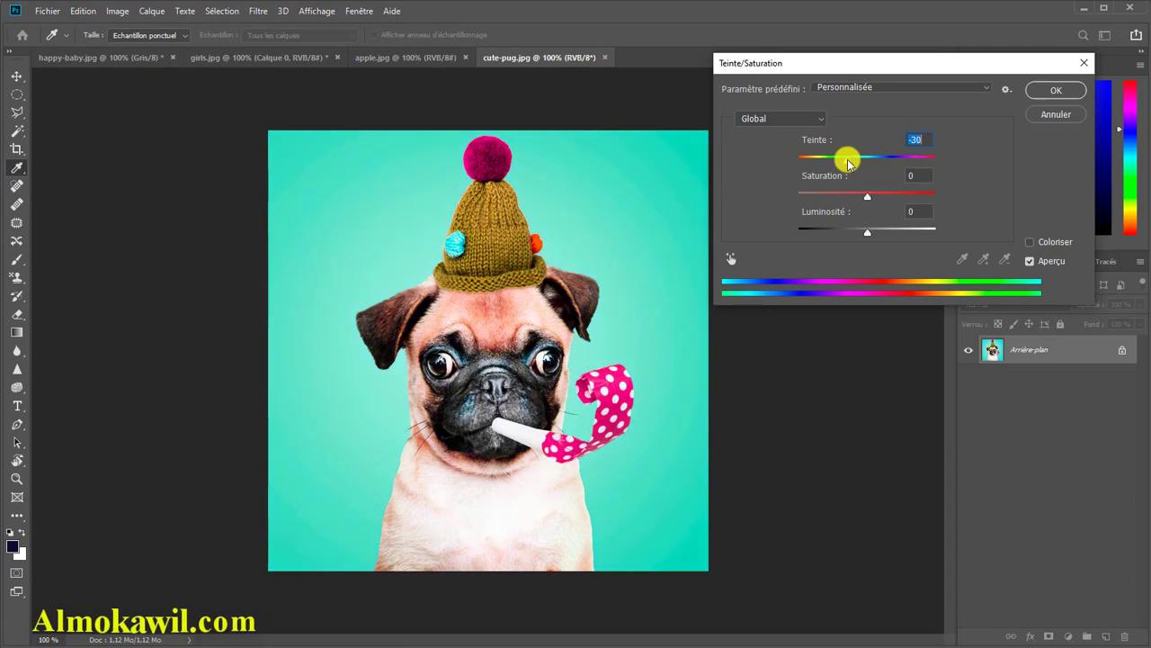
key("BackSpace")
type("0")
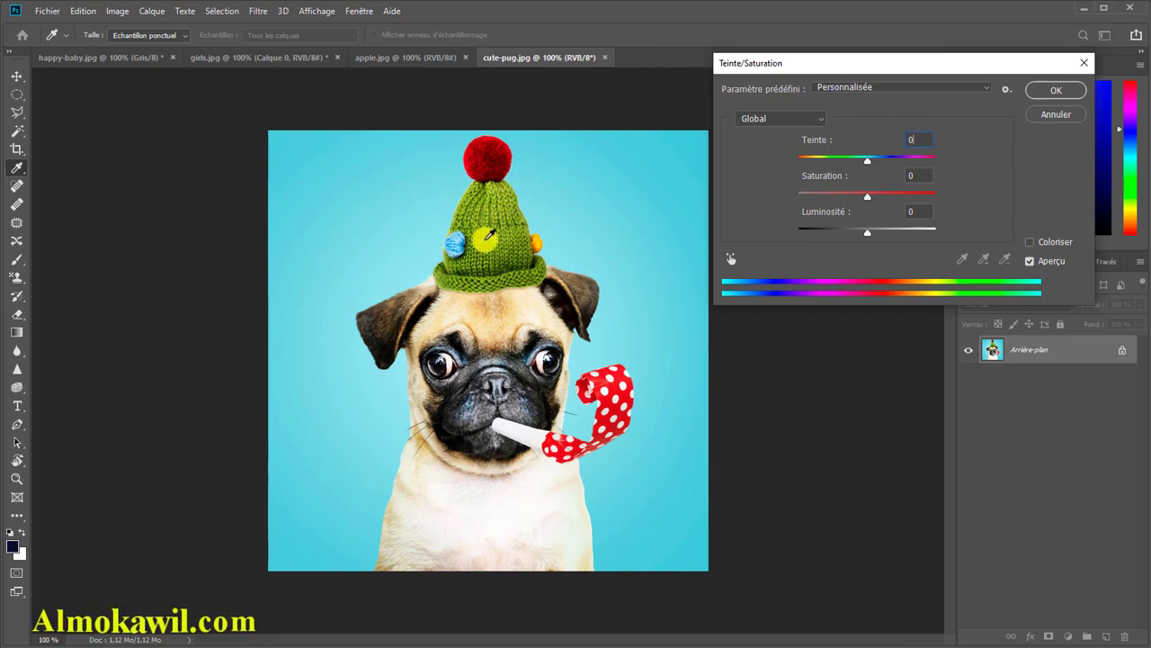
- Sample the knitted hat to target the Jaunes range, try a Teinte of -44, and return it to 0
left_click(729, 260)
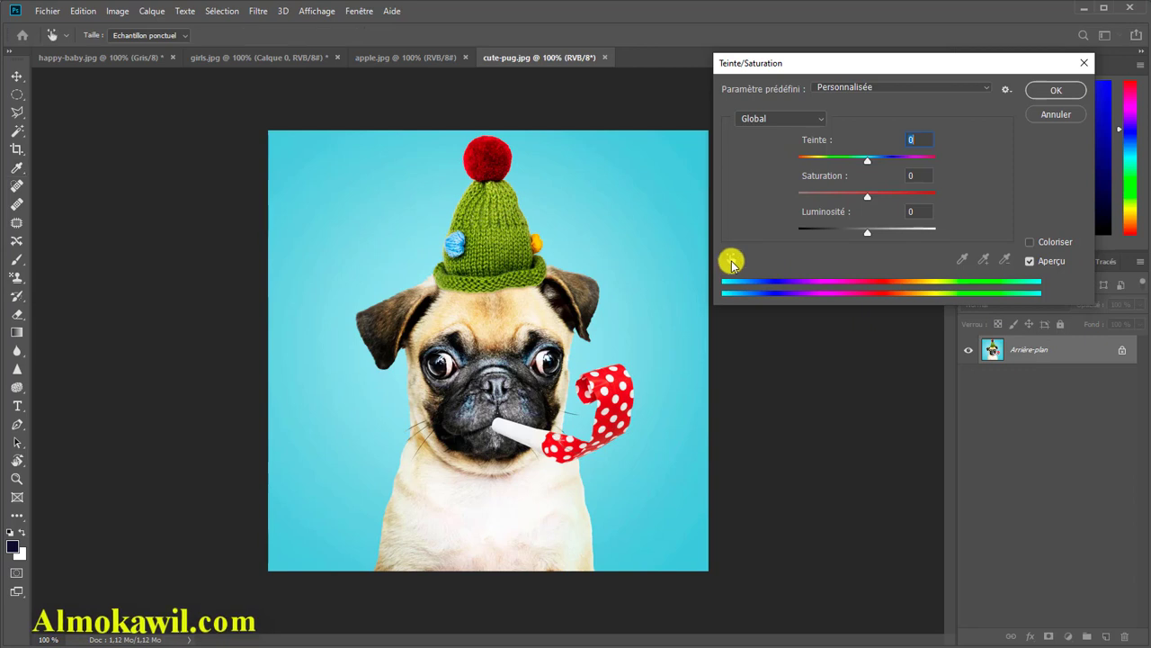
left_click(495, 230)
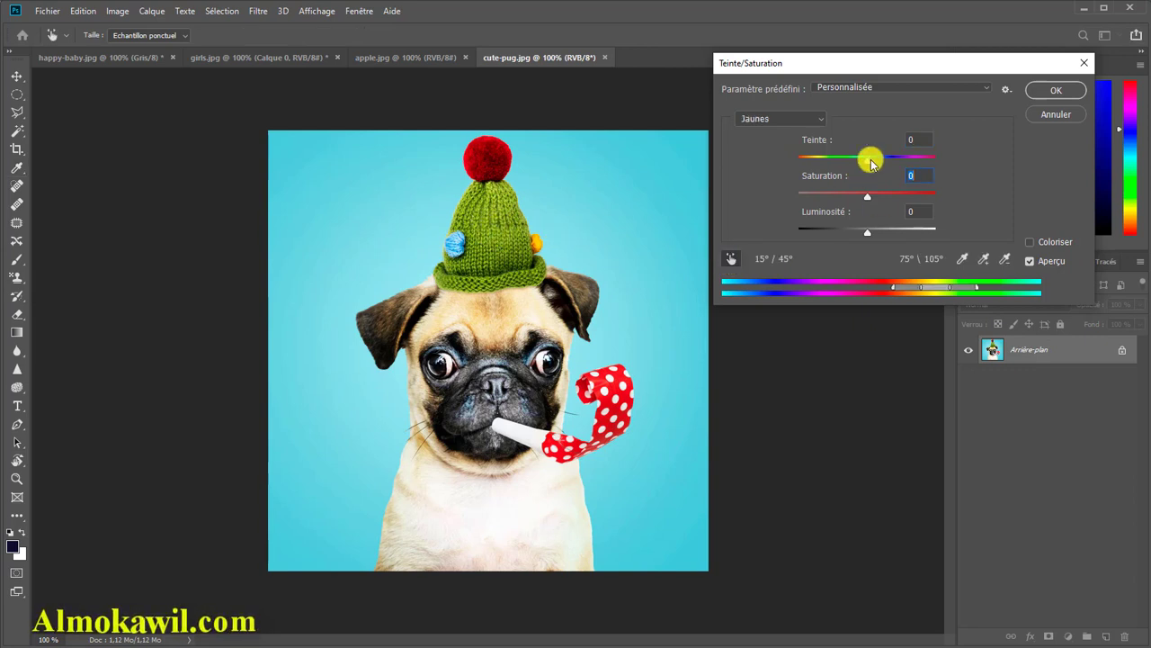
left_click_drag(862, 165, 848, 166)
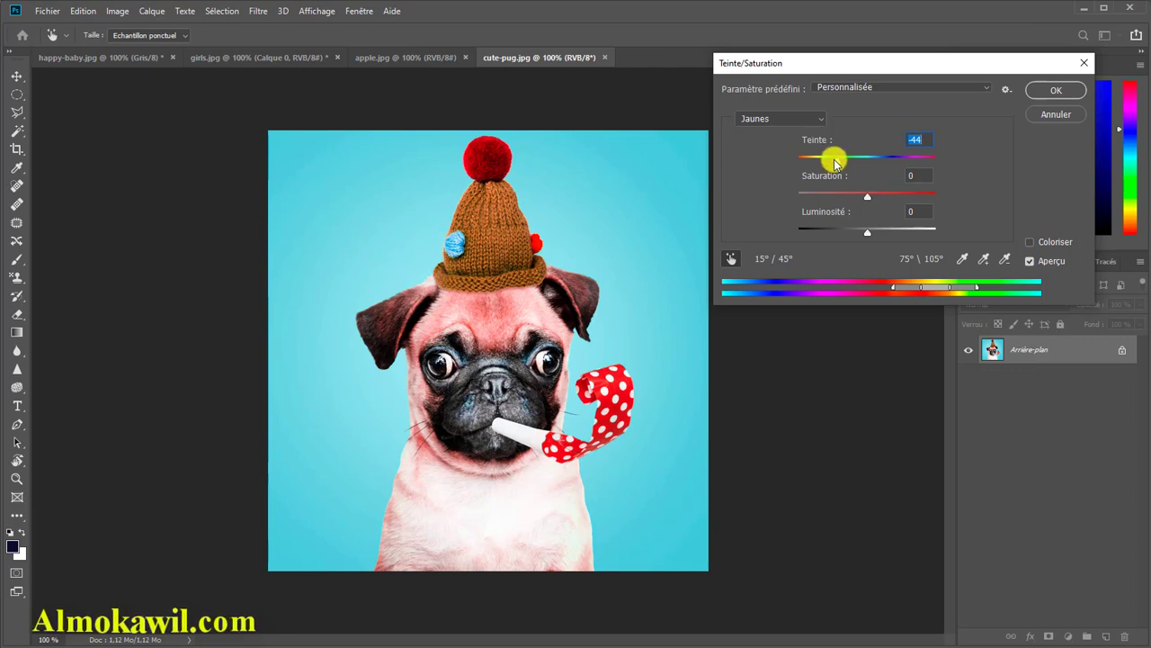
left_click_drag(834, 159, 866, 169)
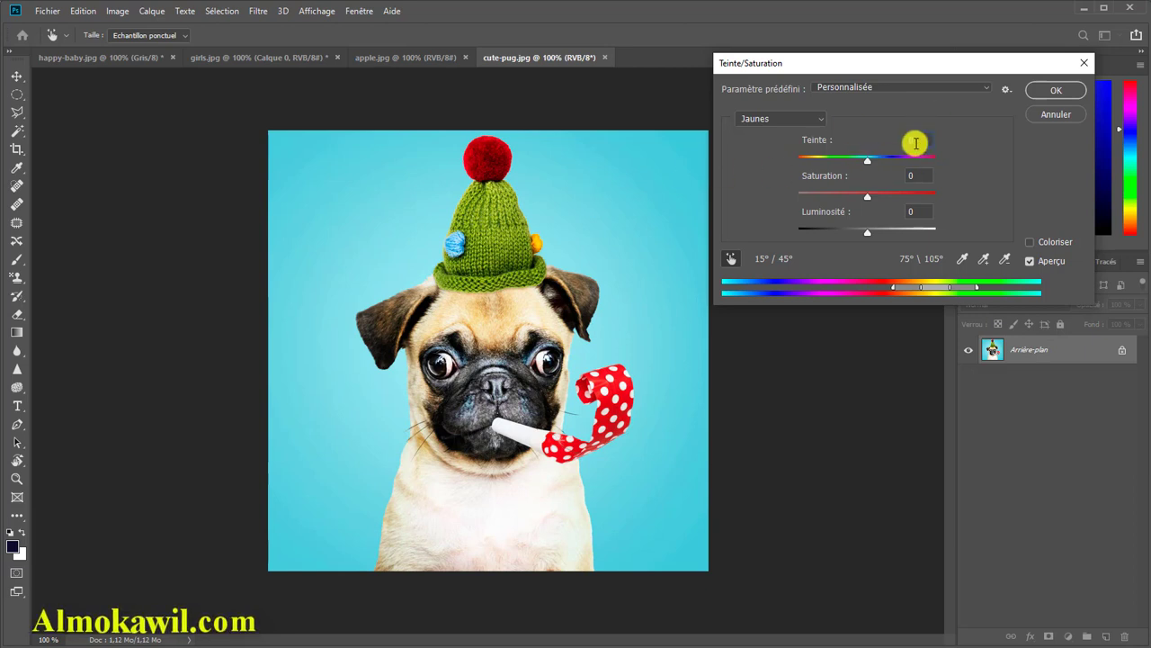
- Try Teinte values of +29, +95 and a negative shift on the Jaunes range, and reset Teinte to 0
left_click_drag(869, 159, 885, 164)
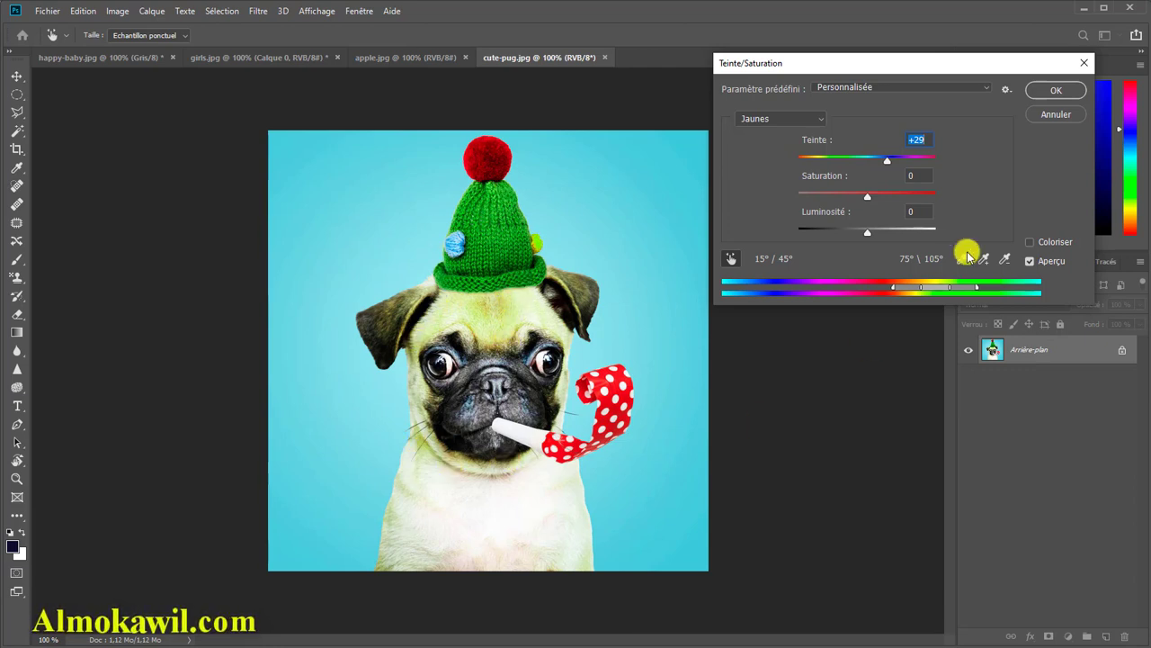
left_click_drag(887, 160, 914, 163)
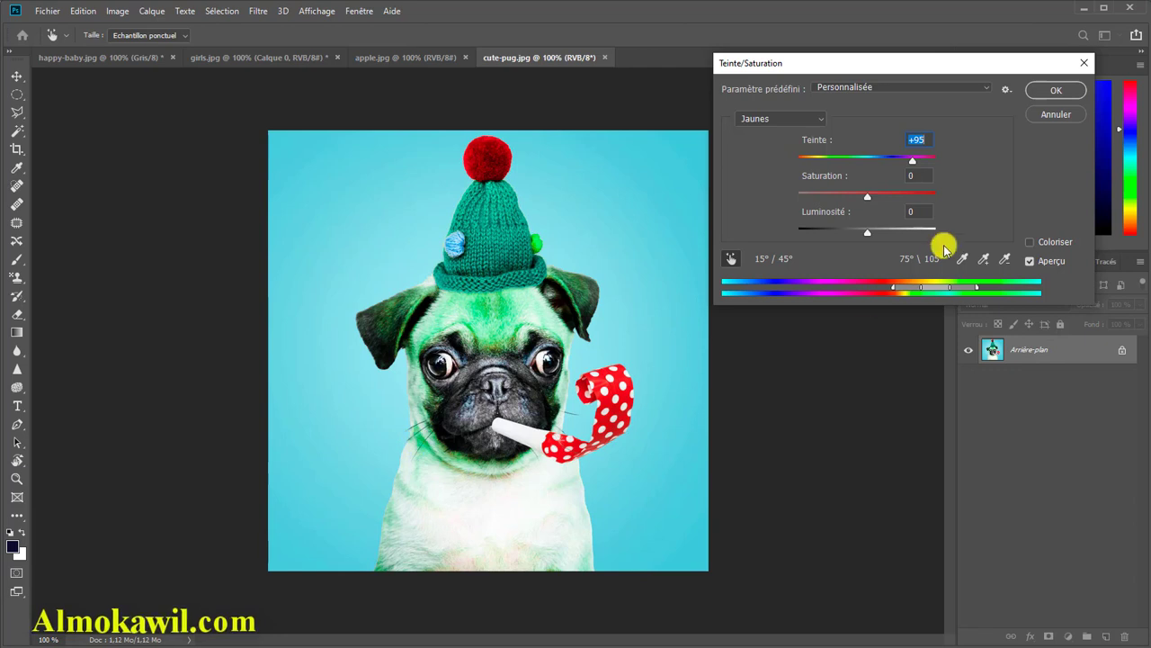
left_click_drag(901, 160, 846, 167)
left_click_drag(924, 140, 907, 140)
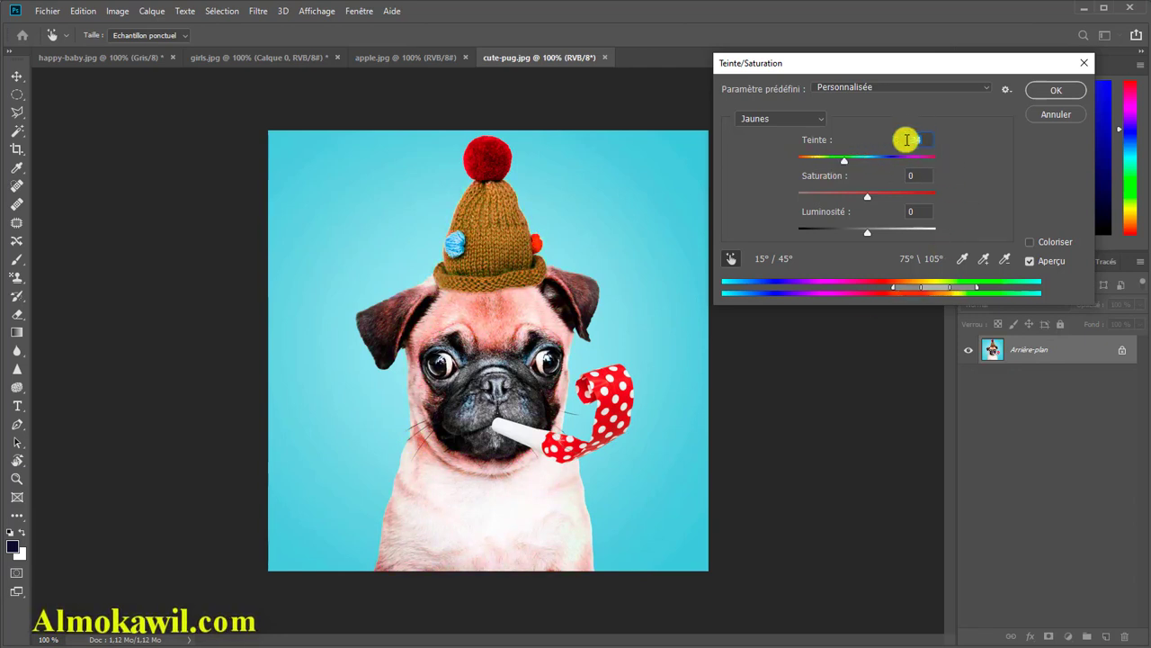
type("0")
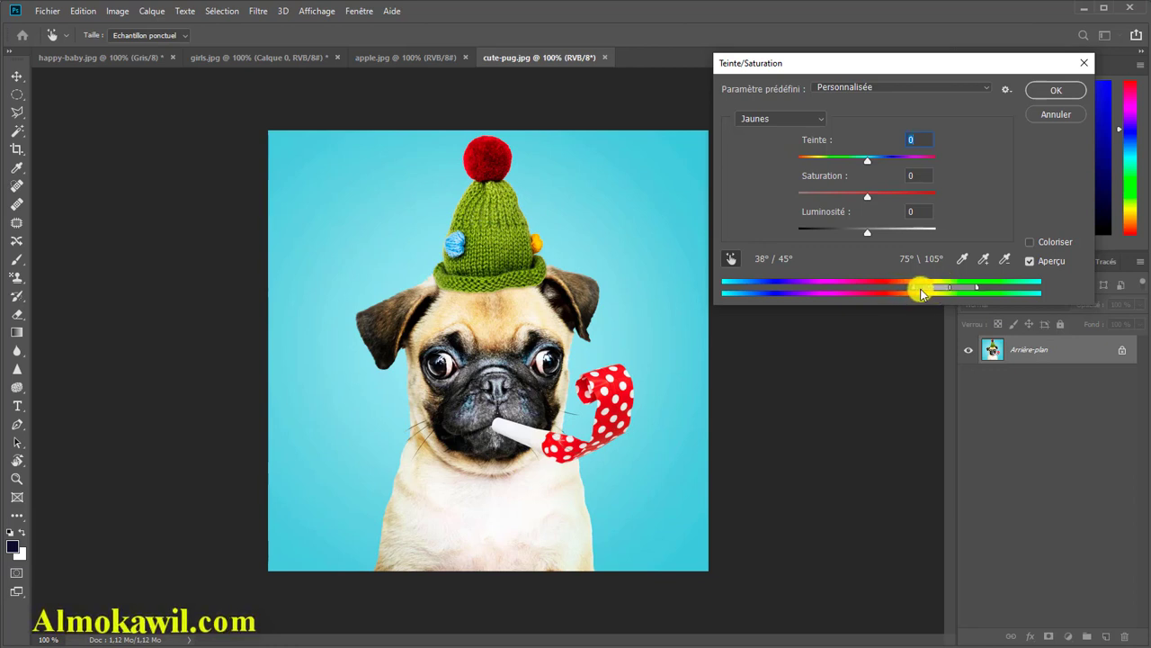
- Narrow the Jaunes range to 48°/62° and 75°\89°, and recolour the hat with a Teinte of -110
left_click_drag(937, 294, 920, 294)
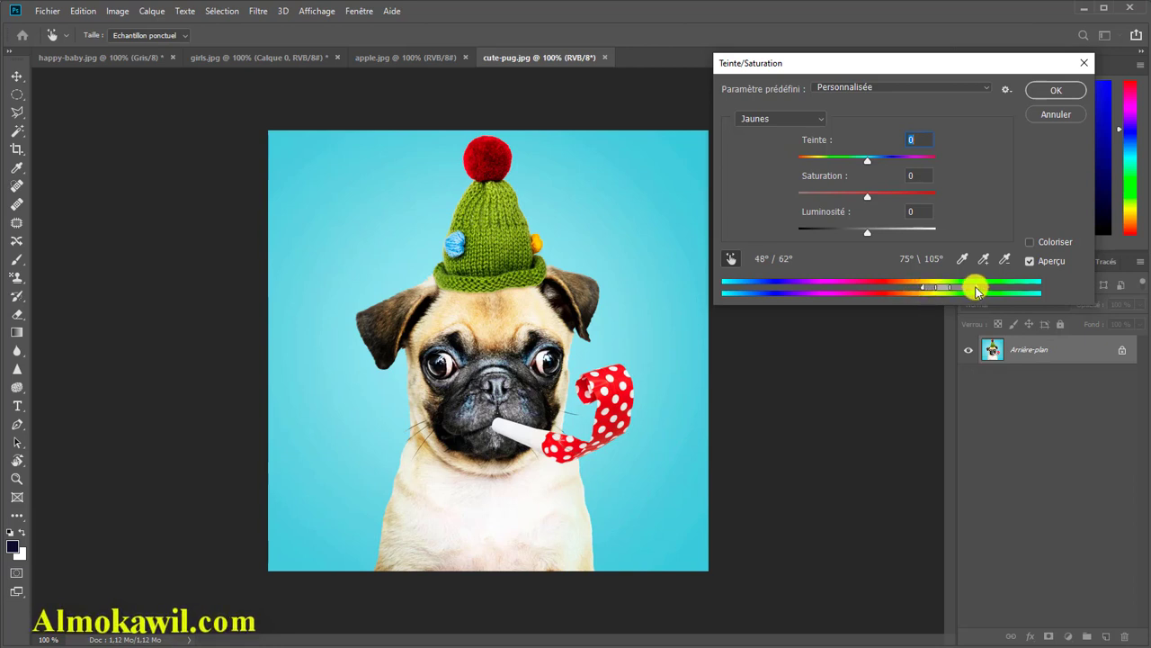
left_click_drag(975, 290, 963, 289)
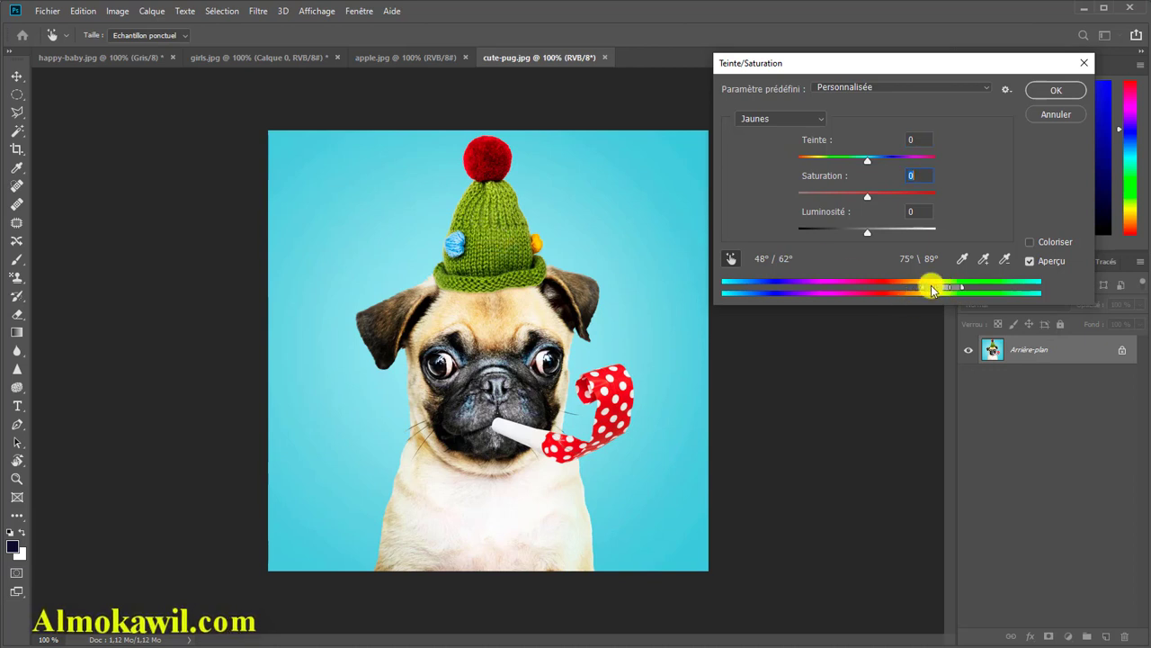
left_click_drag(868, 161, 860, 164)
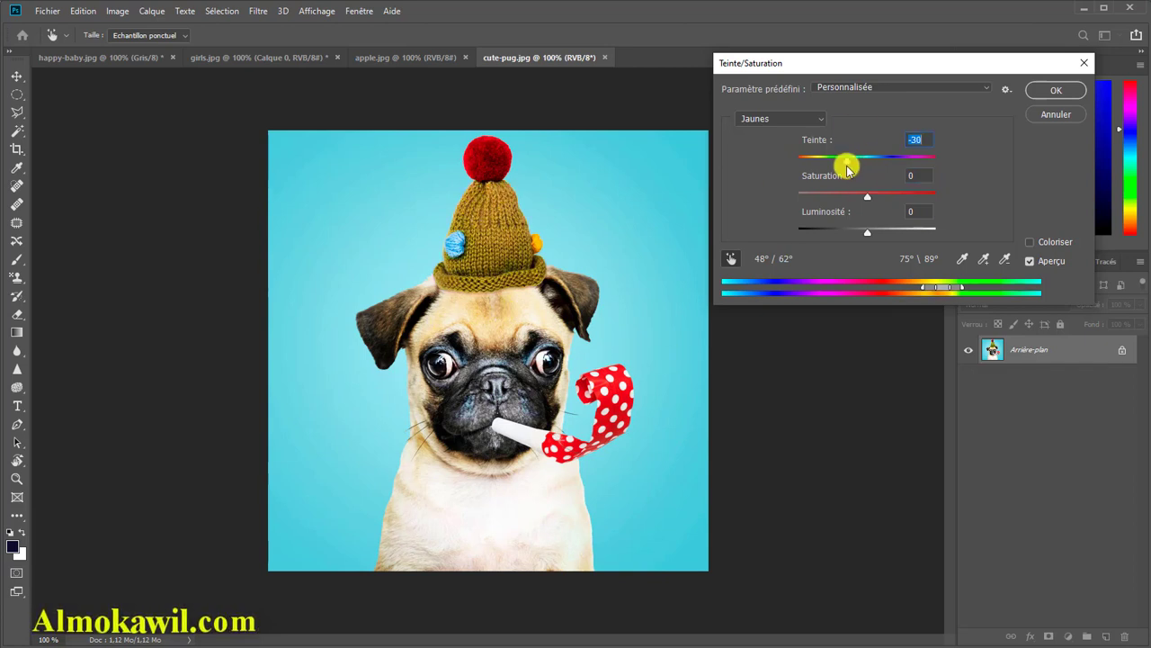
left_click_drag(845, 162, 828, 160)
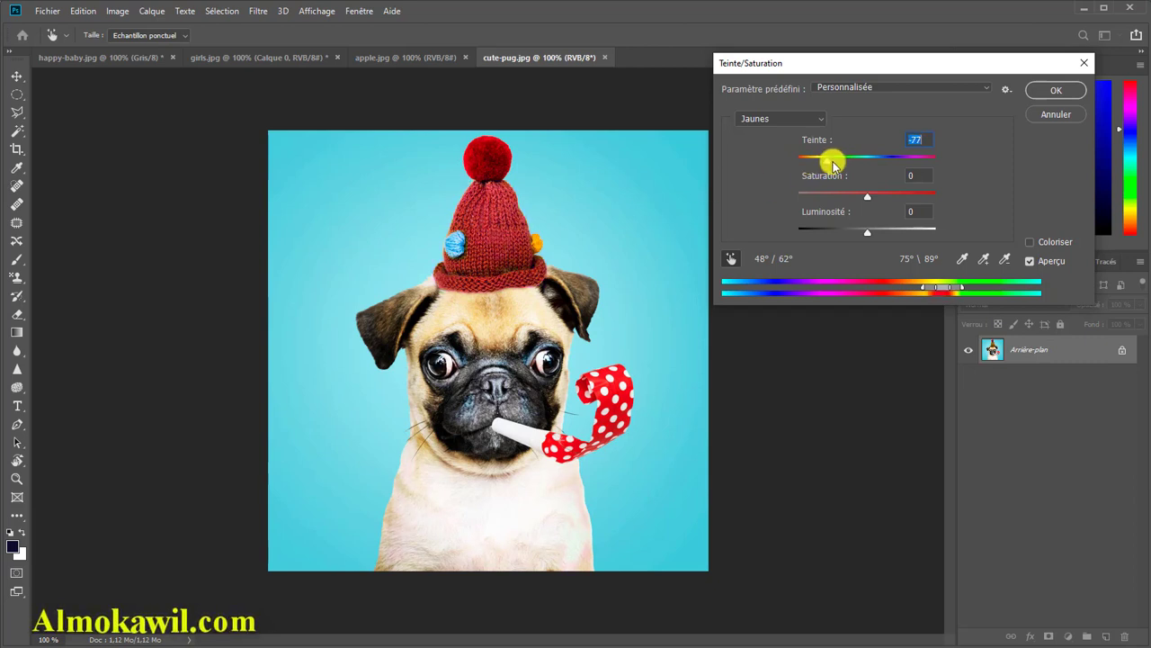
left_click_drag(820, 167, 817, 168)
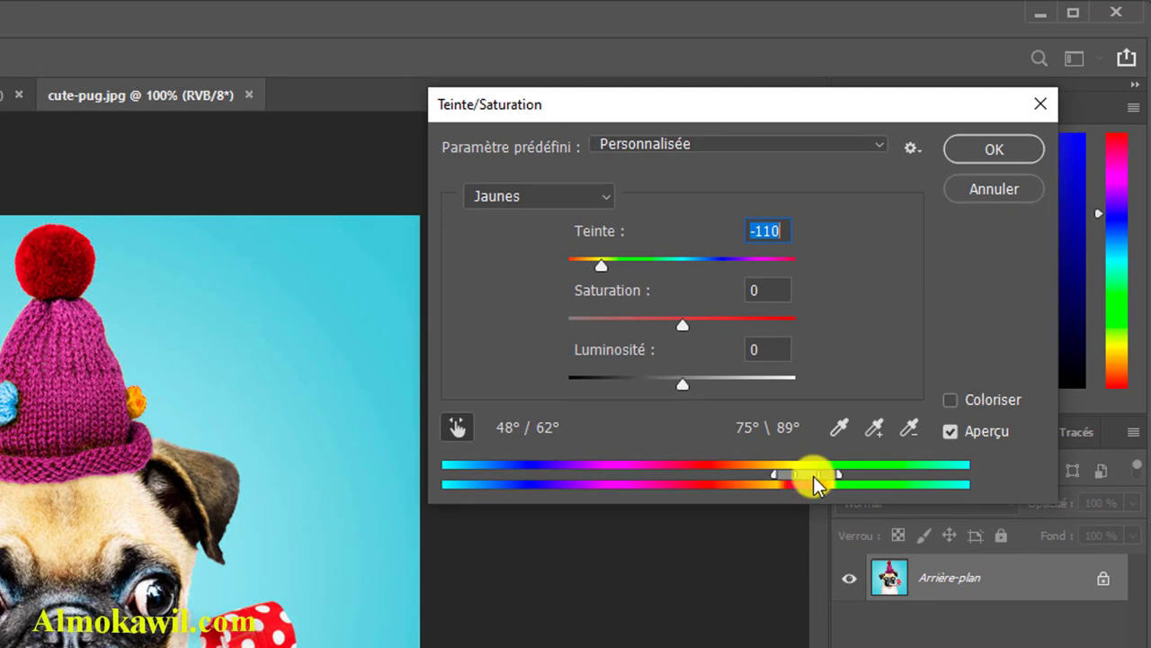
- Widen the lower limit of the Jaunes range to 21°, and bring it back to 48°
left_click_drag(773, 474, 737, 477)
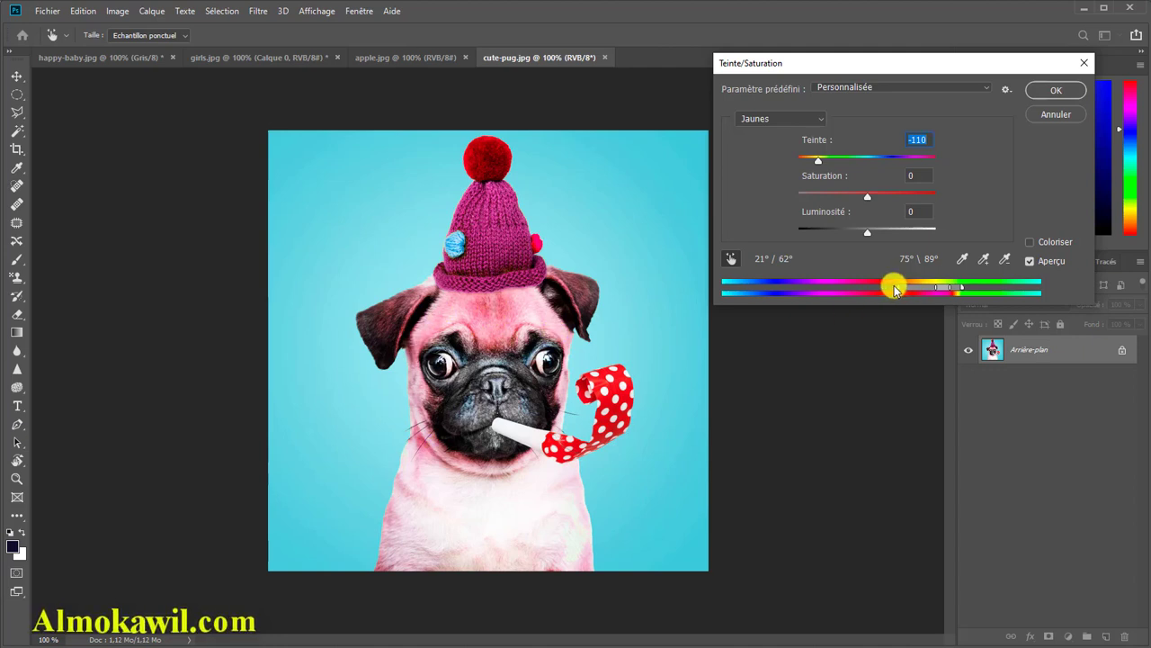
left_click_drag(910, 290, 924, 290)
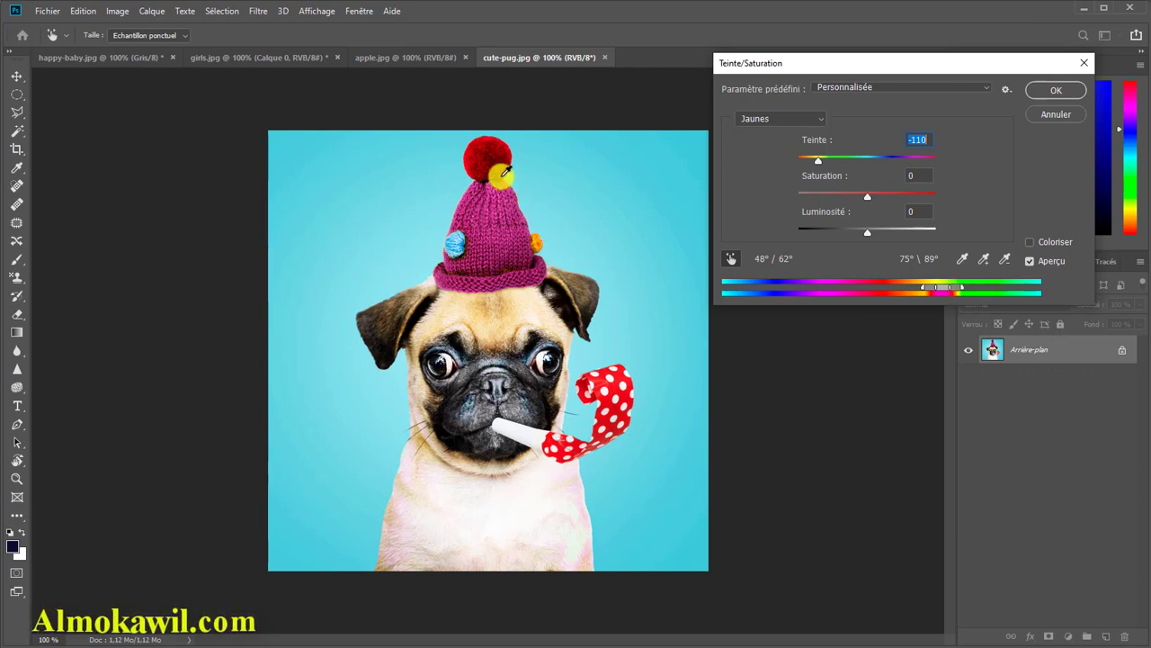
- Compare the recoloured hat repeatedly with the original, and cancel the Teinte/Saturation adjustment
left_click(1045, 262)
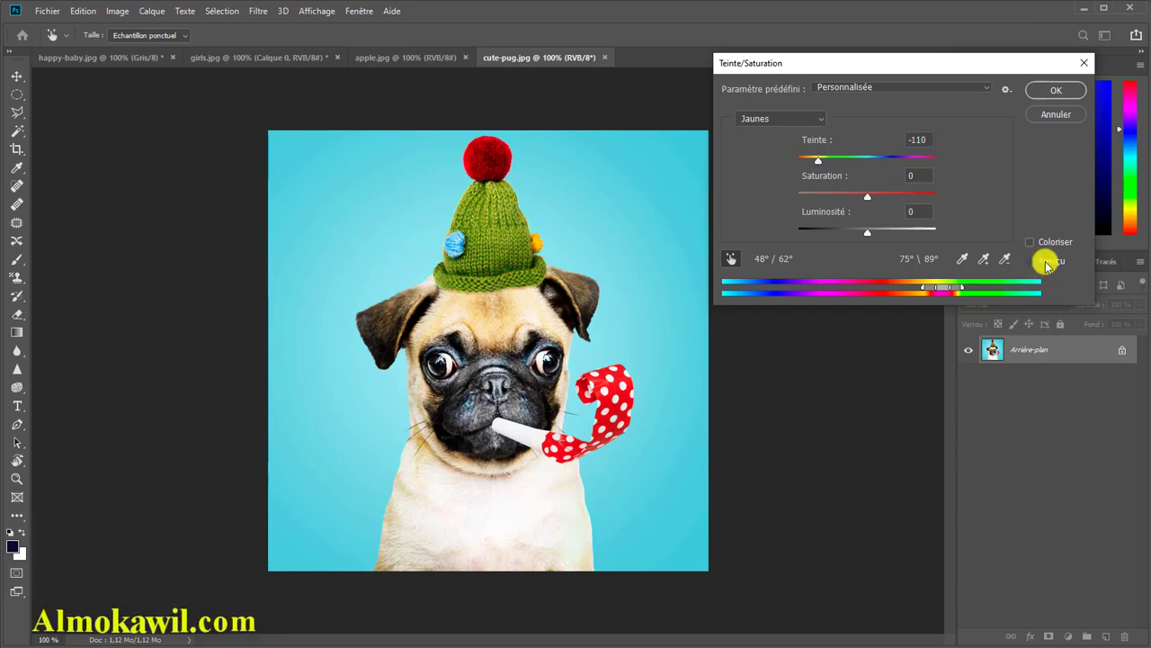
left_click(1046, 263)
left_click(1046, 263)
left_click(1046, 264)
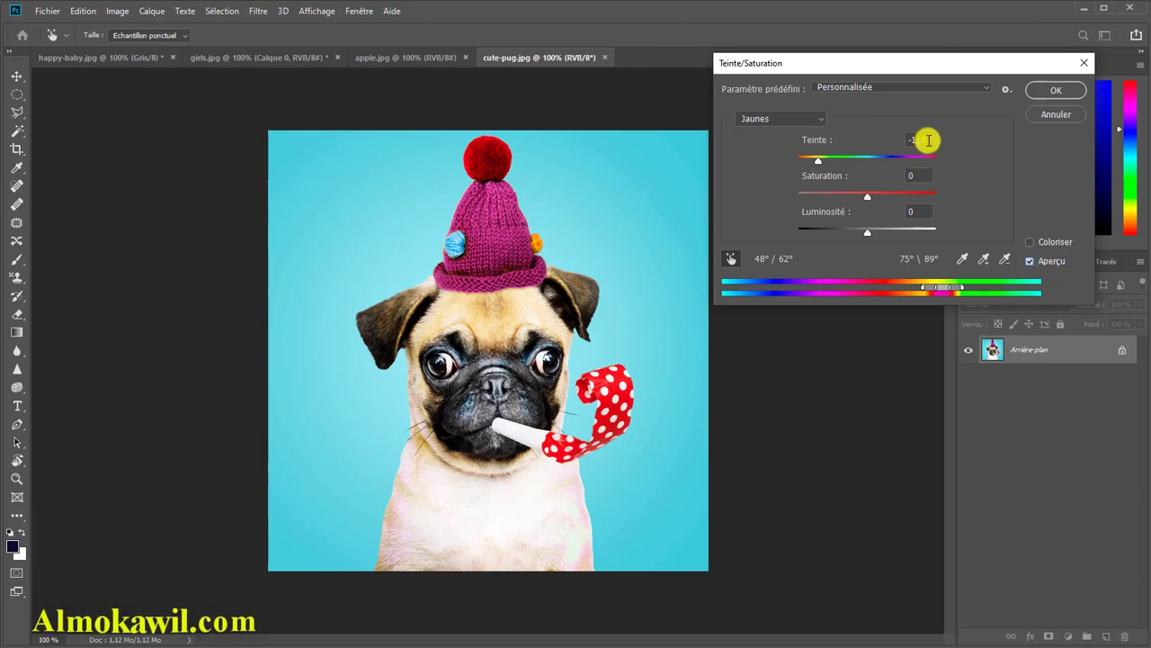
left_click_drag(928, 140, 911, 140)
left_click(1058, 115)
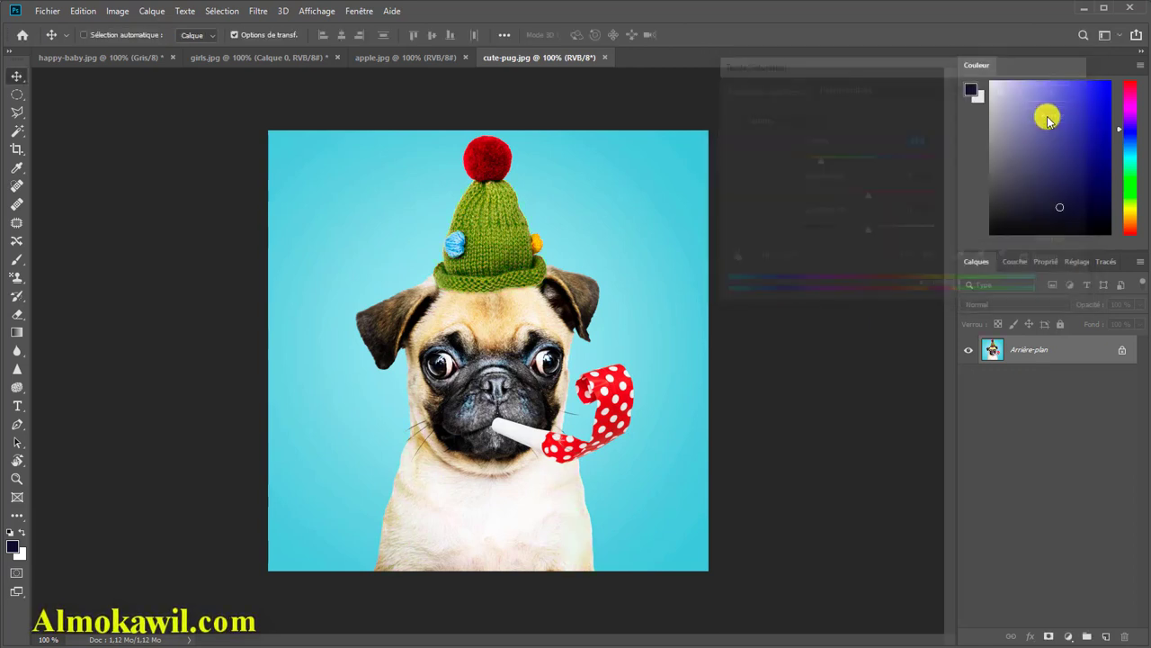
- Open the cat image from the image folder and unlock its background layer
left_click(46, 11)
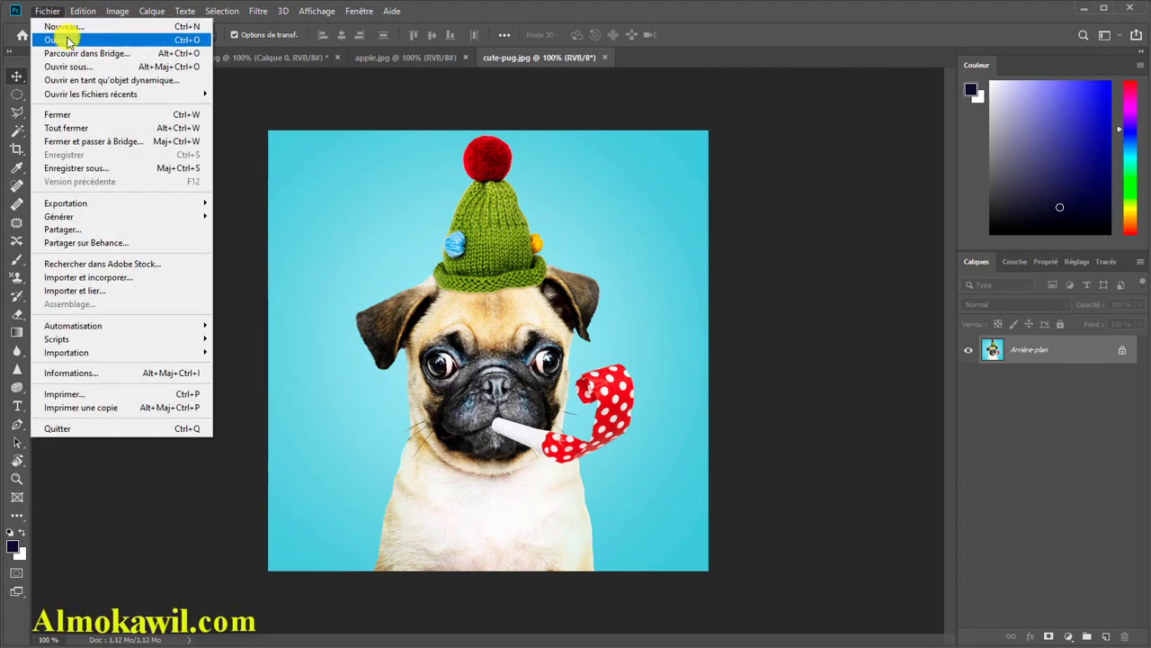
left_click(68, 41)
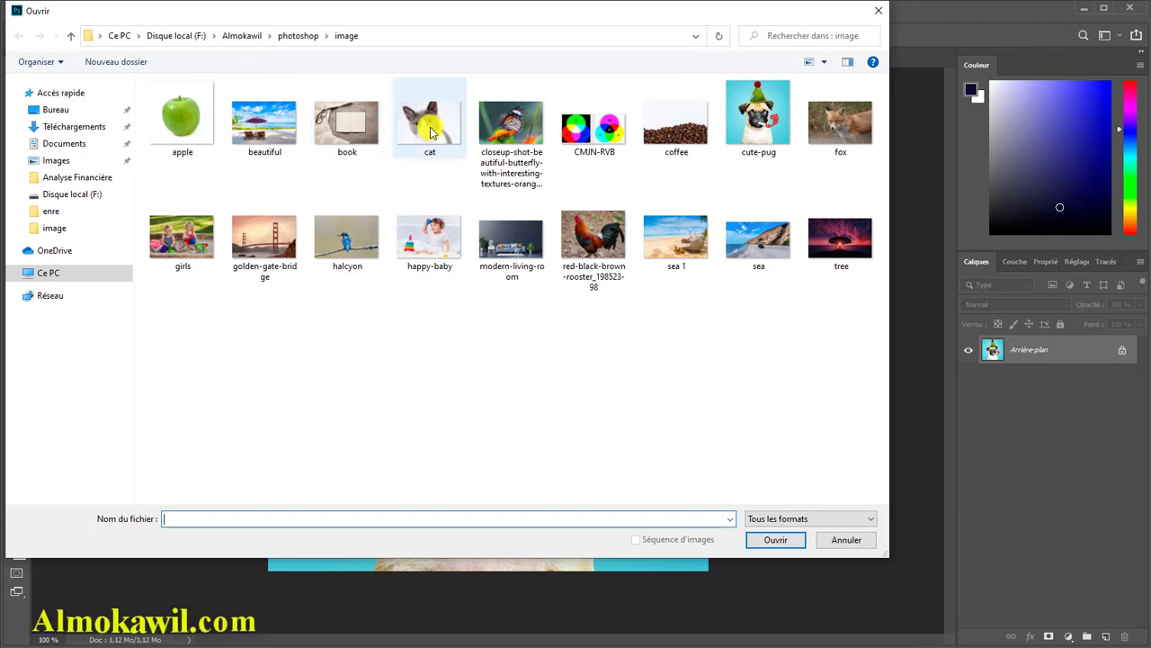
left_click(429, 133)
left_click(774, 539)
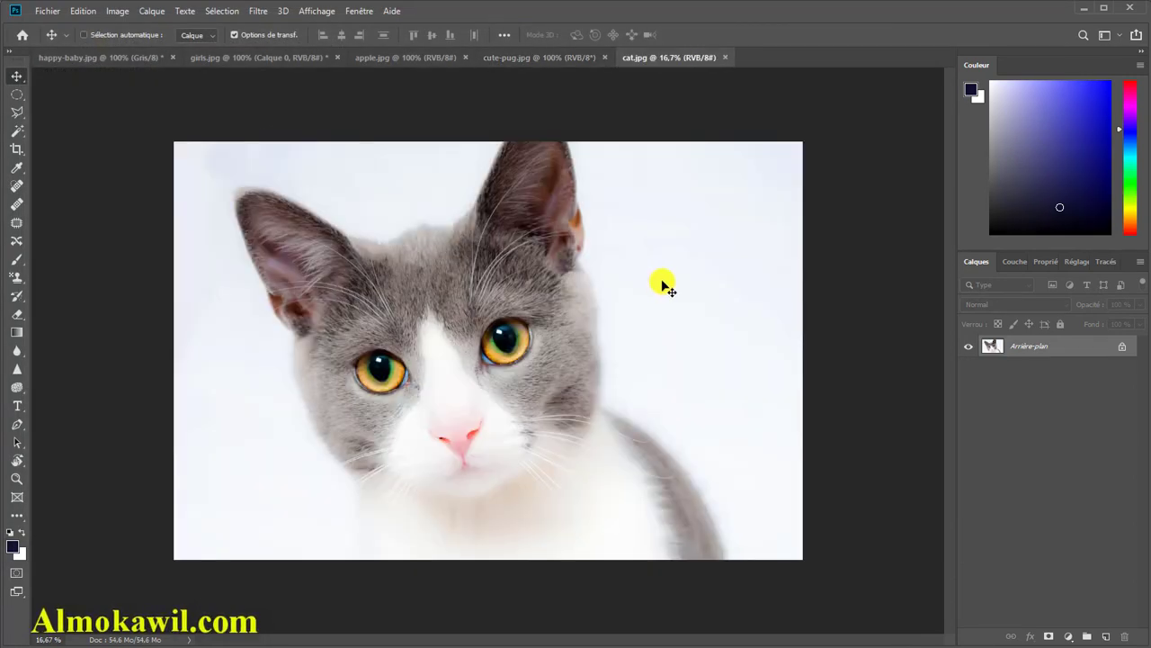
left_click(1122, 346)
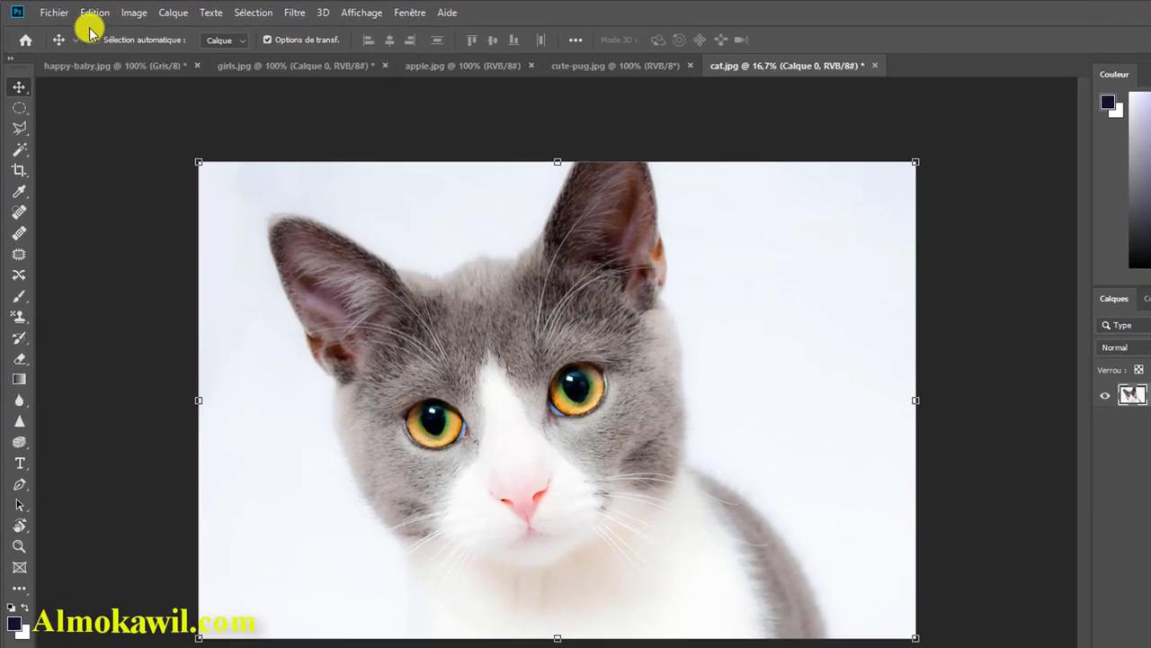
left_click(134, 12)
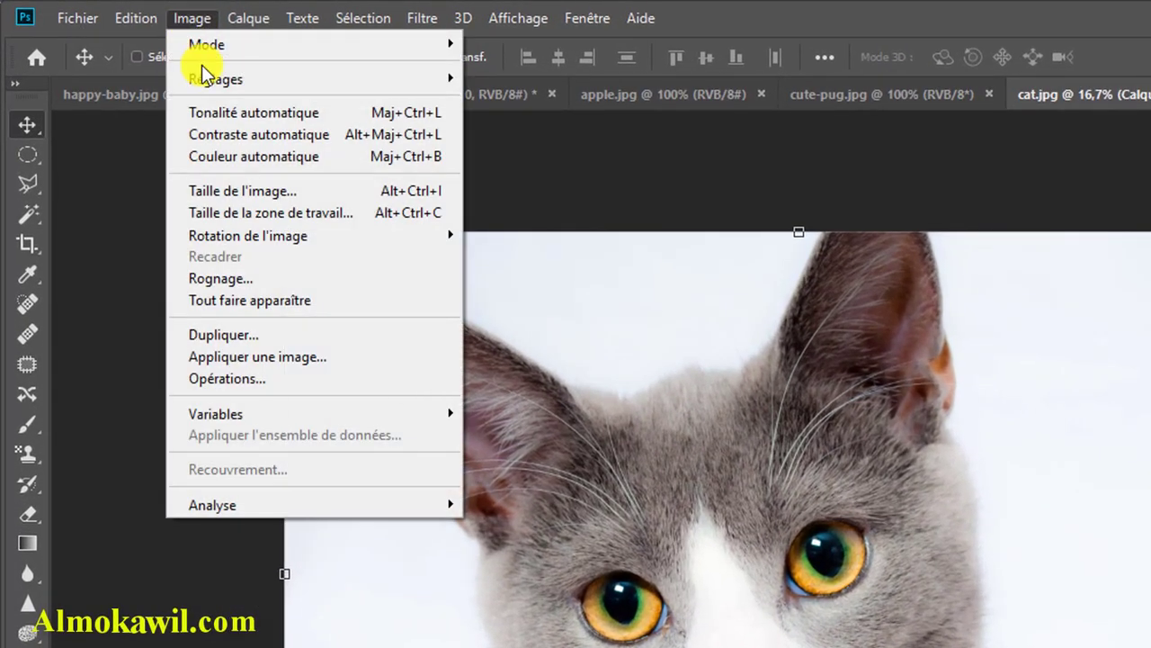
mouse_move(203, 78)
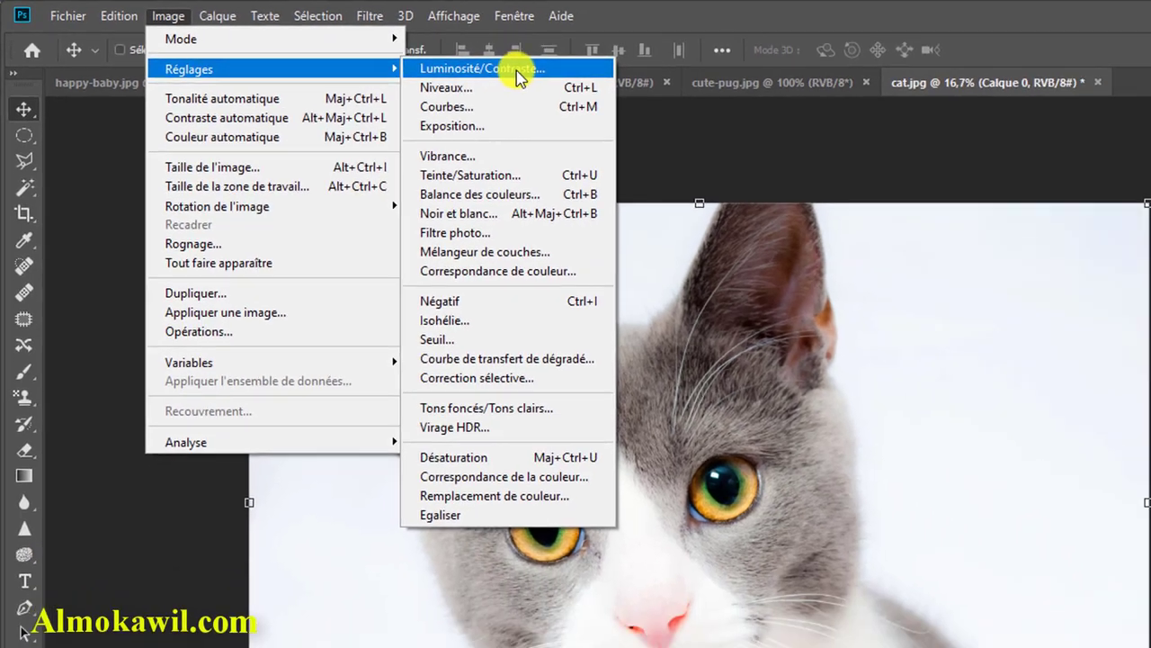
left_click(520, 79)
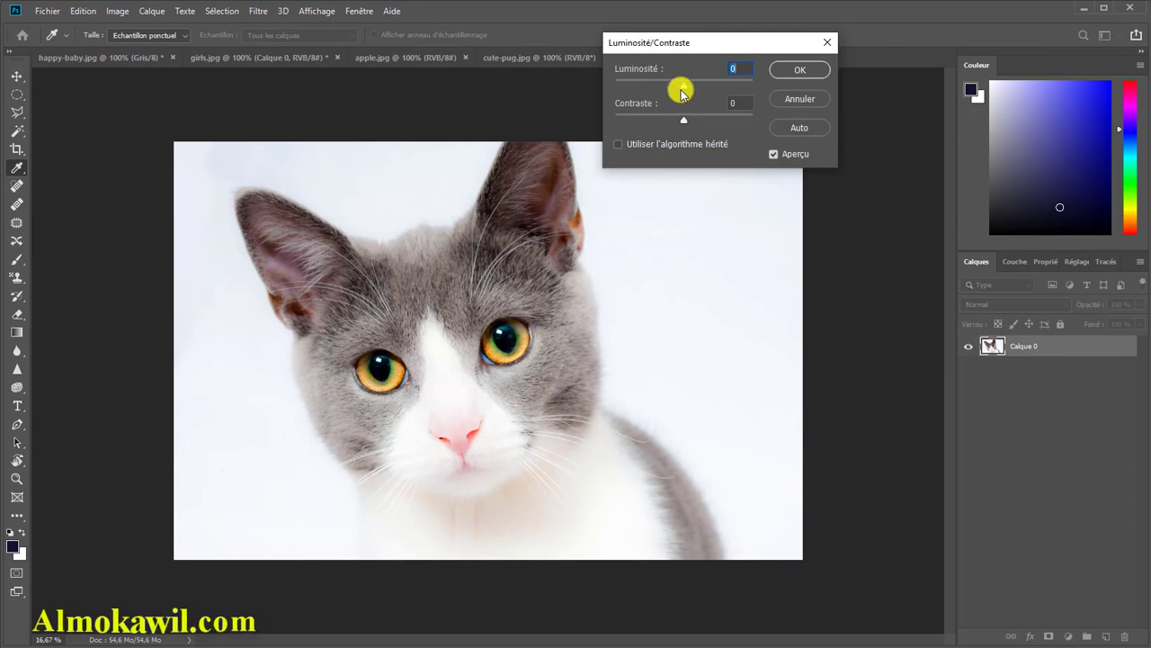
left_click_drag(698, 47, 803, 193)
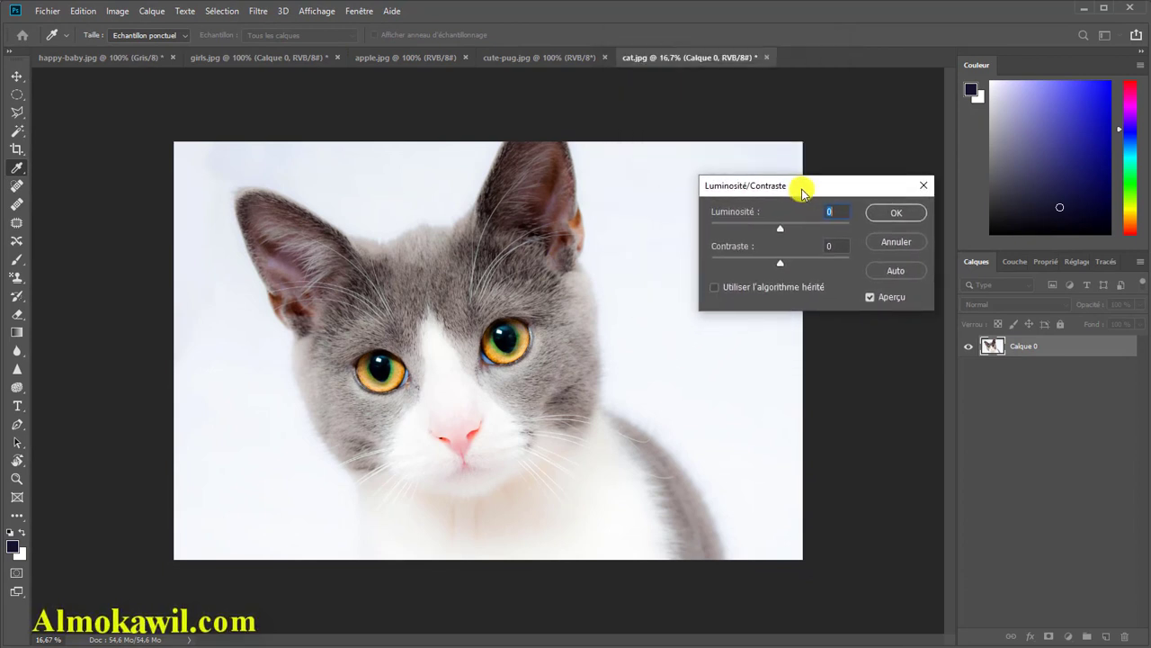
left_click(896, 242)
key("v")
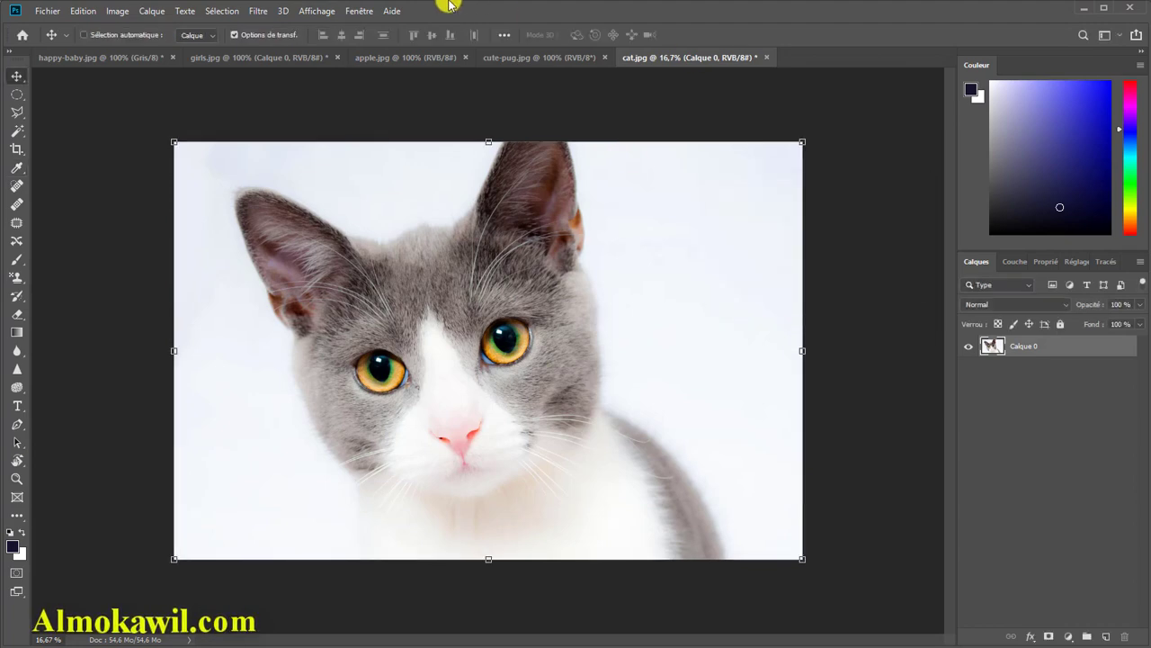
- Start a Luminosité/Contraste adjustment on the cat photo, try a Luminosité of -46, and reset it to 0
left_click(117, 11)
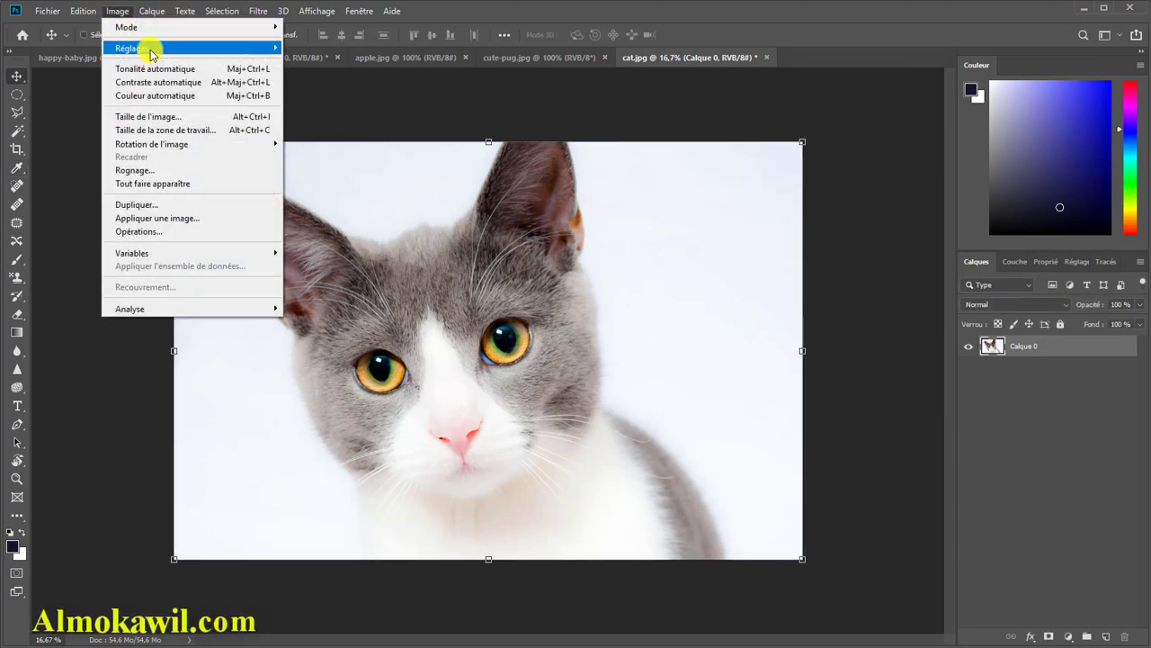
mouse_move(268, 54)
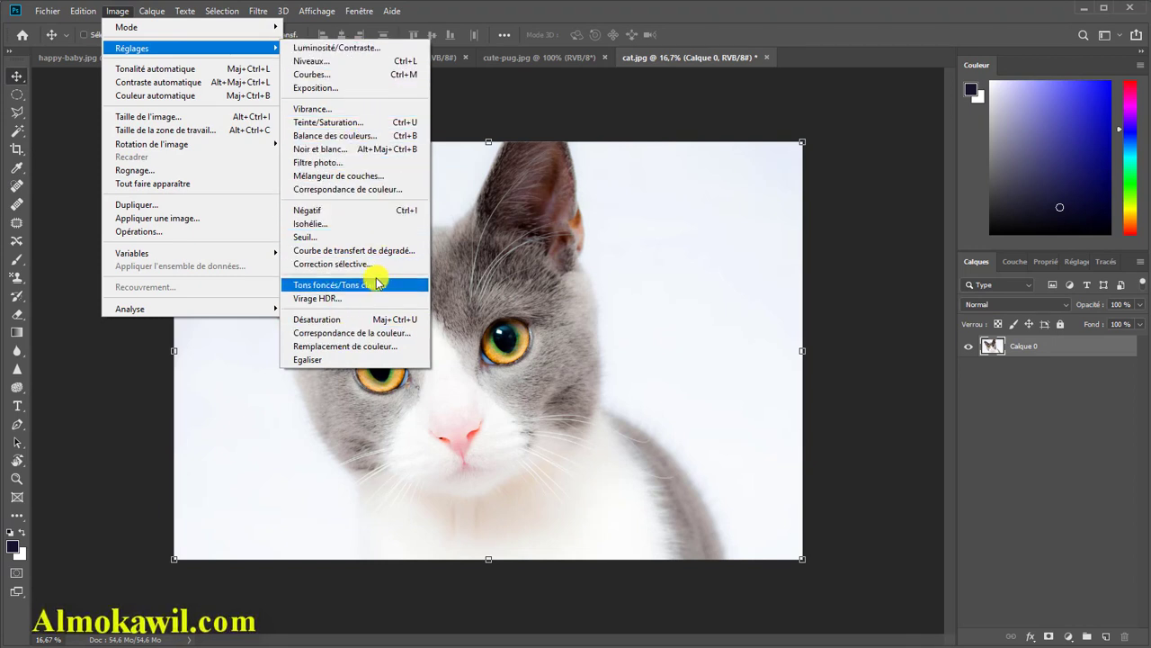
left_click(338, 47)
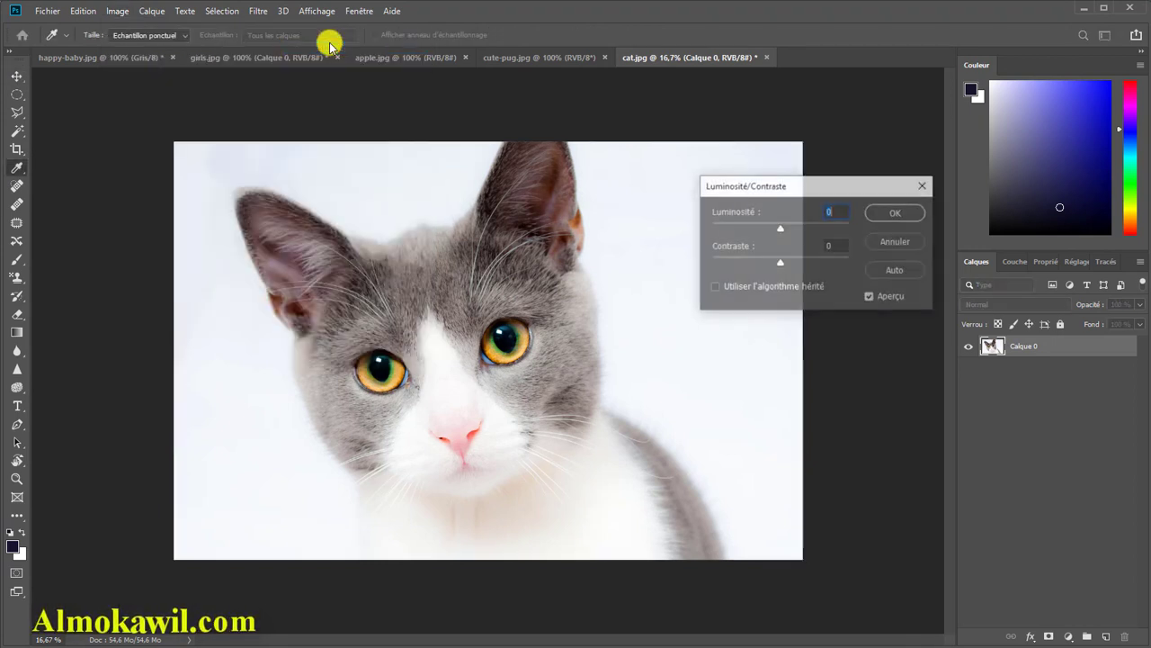
left_click_drag(801, 186, 778, 166)
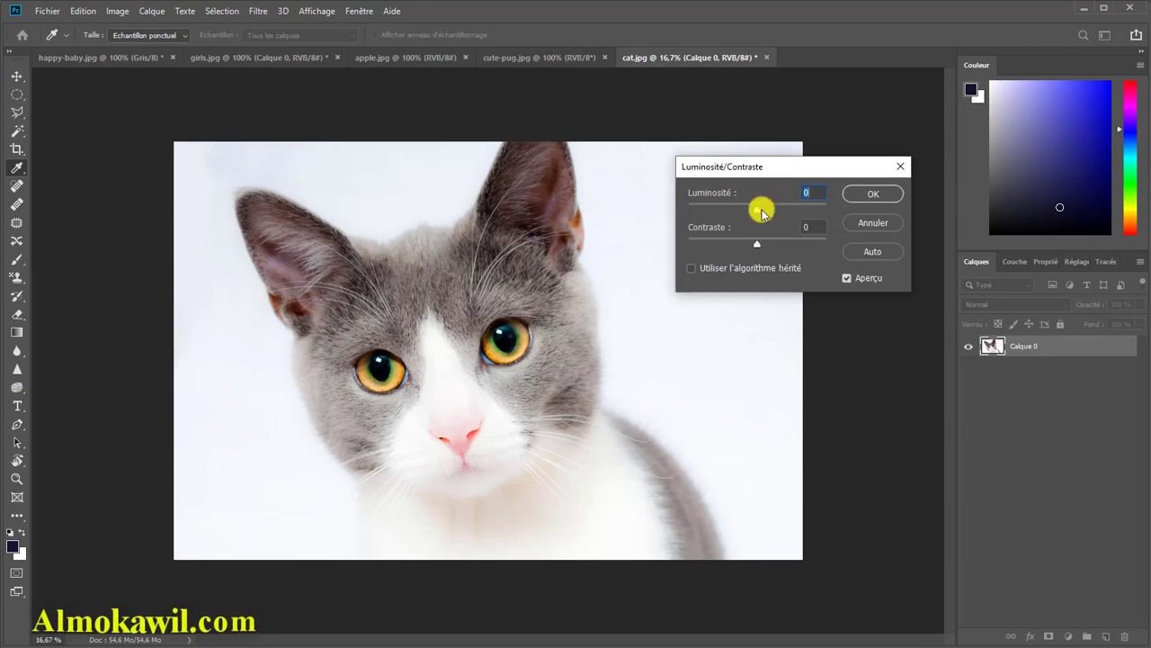
mouse_move(760, 213)
left_mouse_down()
mouse_move(690, 213)
mouse_move(830, 214)
mouse_move(741, 215)
mouse_move(756, 212)
mouse_move(741, 188)
mouse_move(759, 212)
mouse_move(738, 215)
left_mouse_up()
left_click_drag(818, 195, 785, 195)
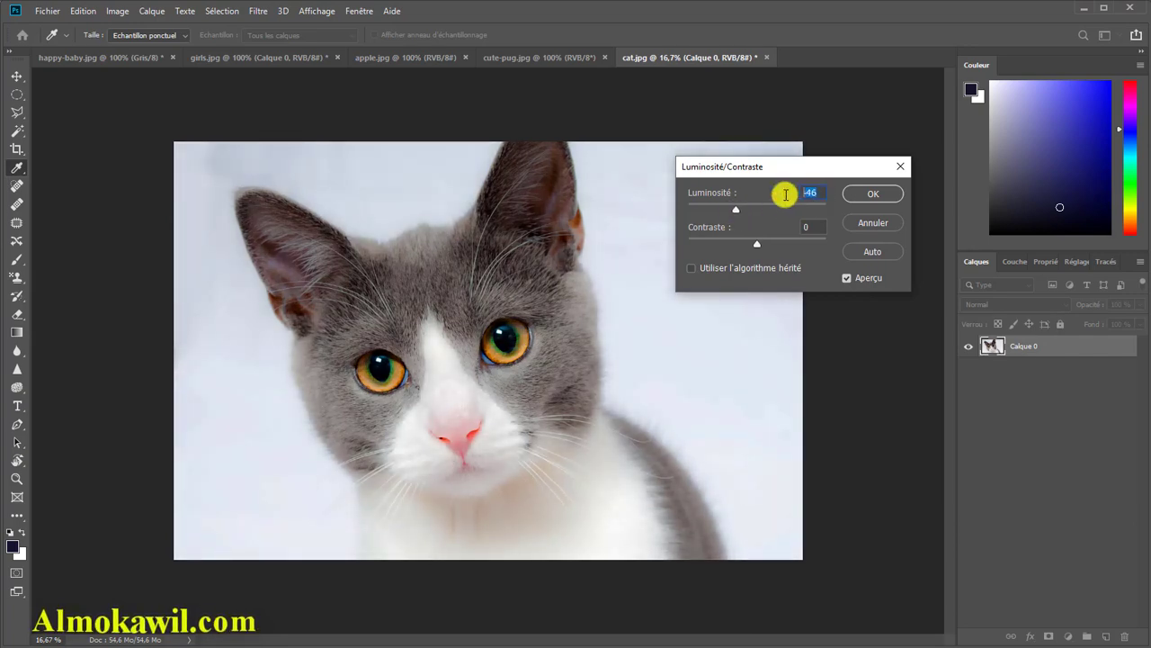
type("0")
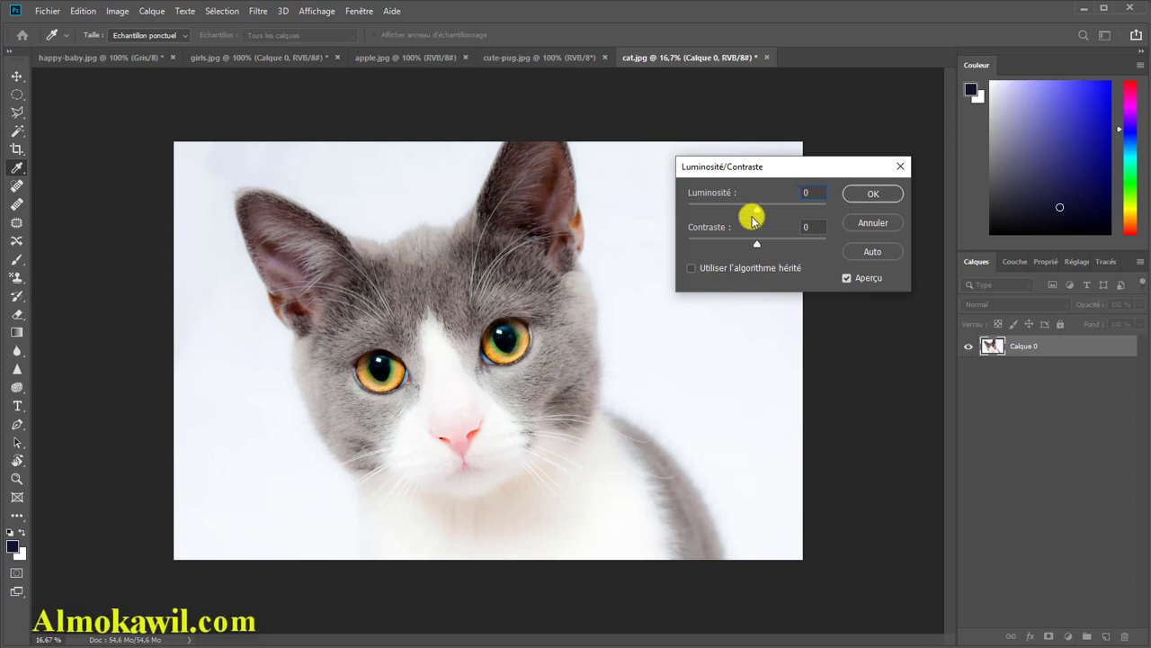
- Try a Luminosité of -72 on the cat photo, compare it with the original, and return Luminosité to 0
left_click_drag(758, 213, 728, 216)
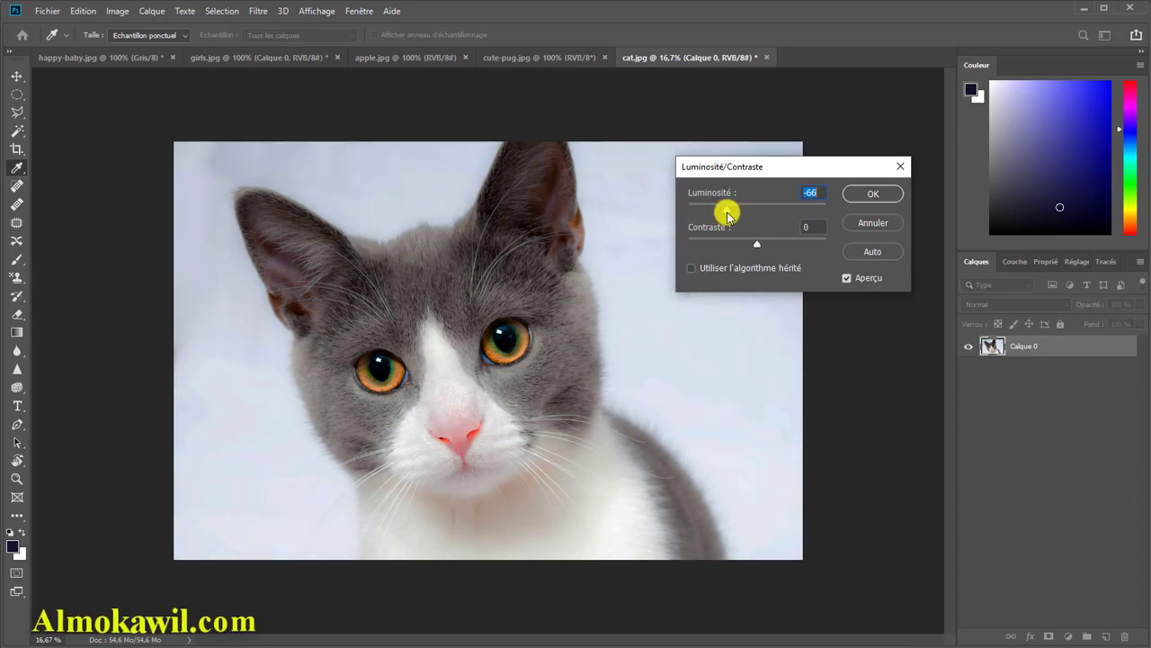
left_click(872, 280)
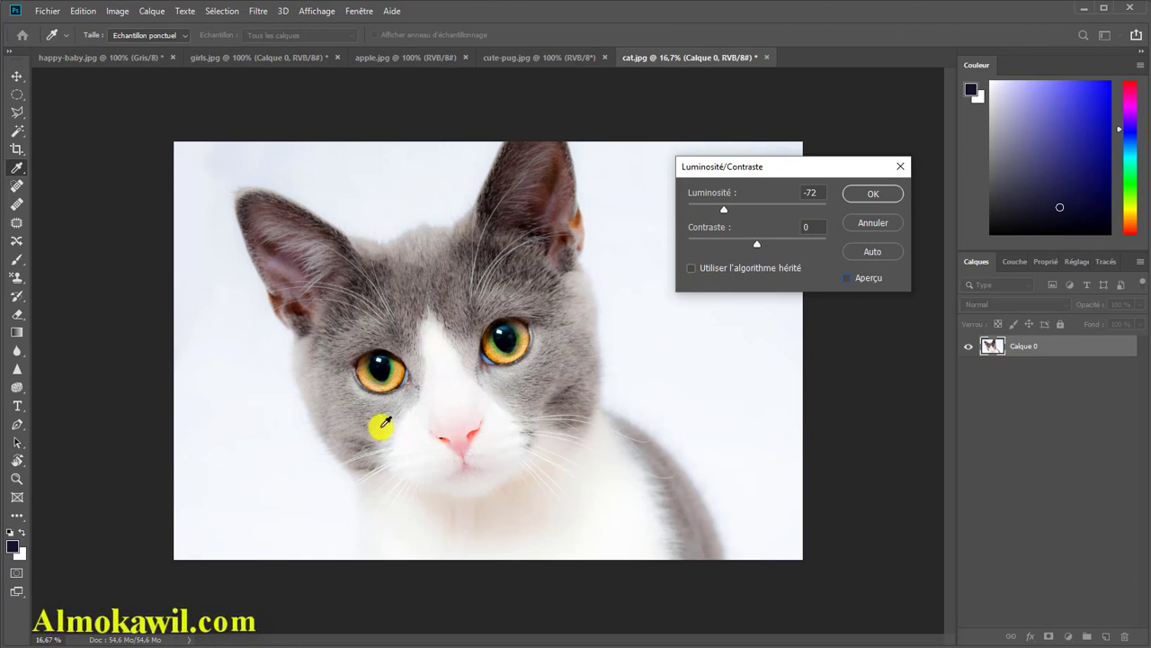
left_click(869, 281)
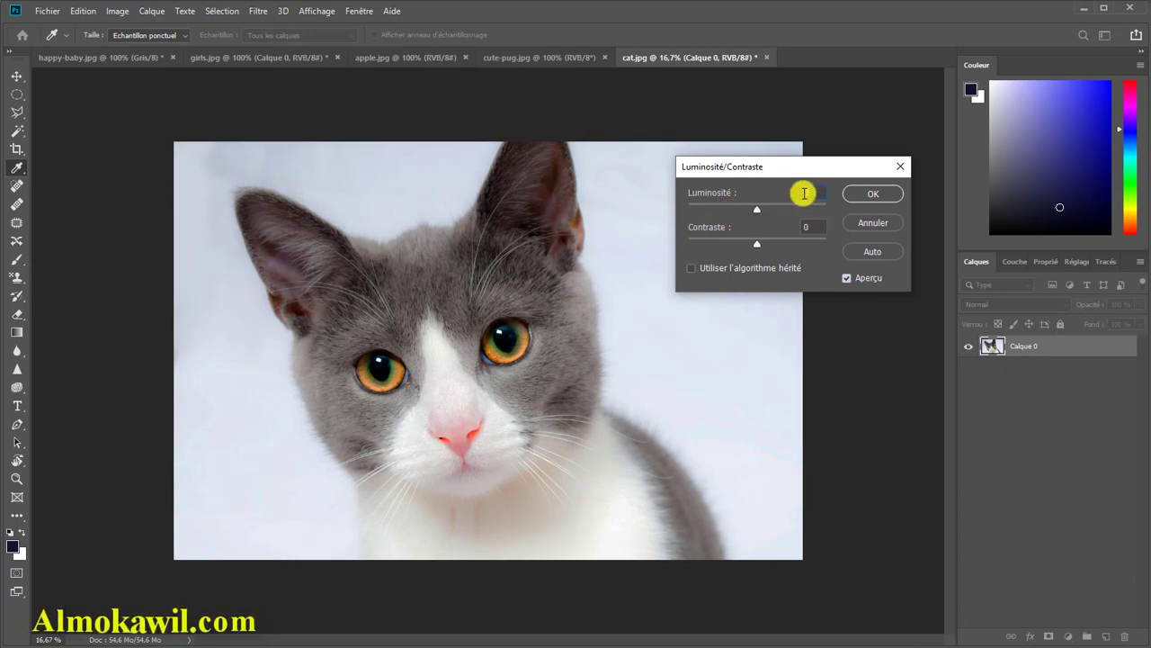
type("0")
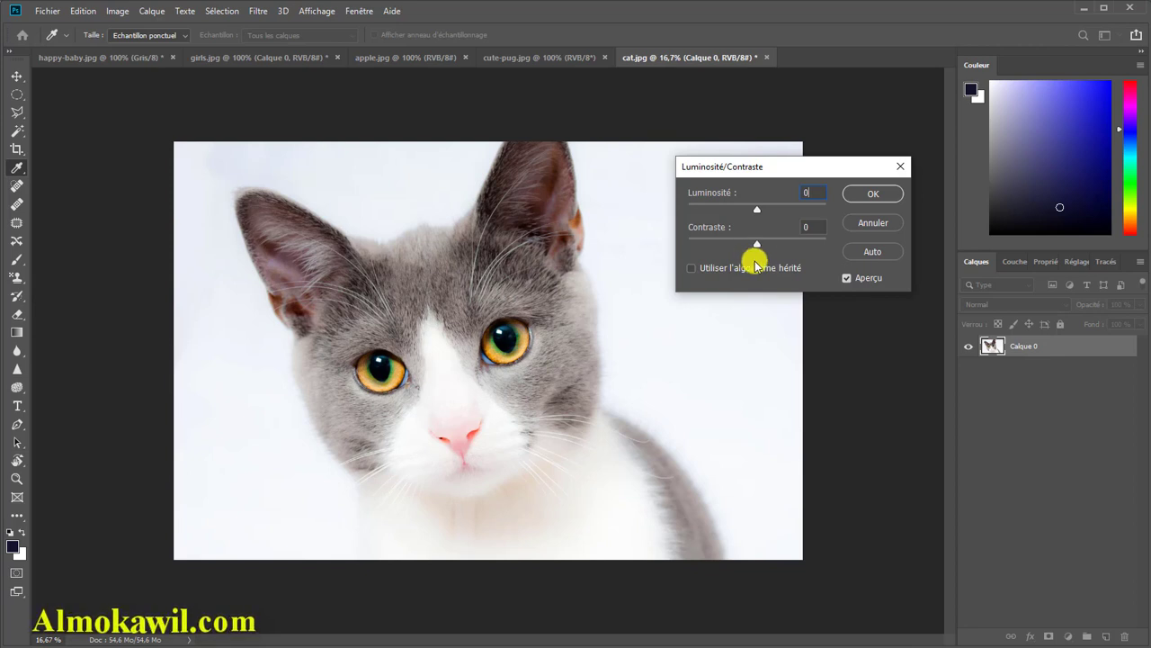
- Try a Contraste of 100 on the cat photo and compare it with the original
left_click_drag(760, 246, 821, 246)
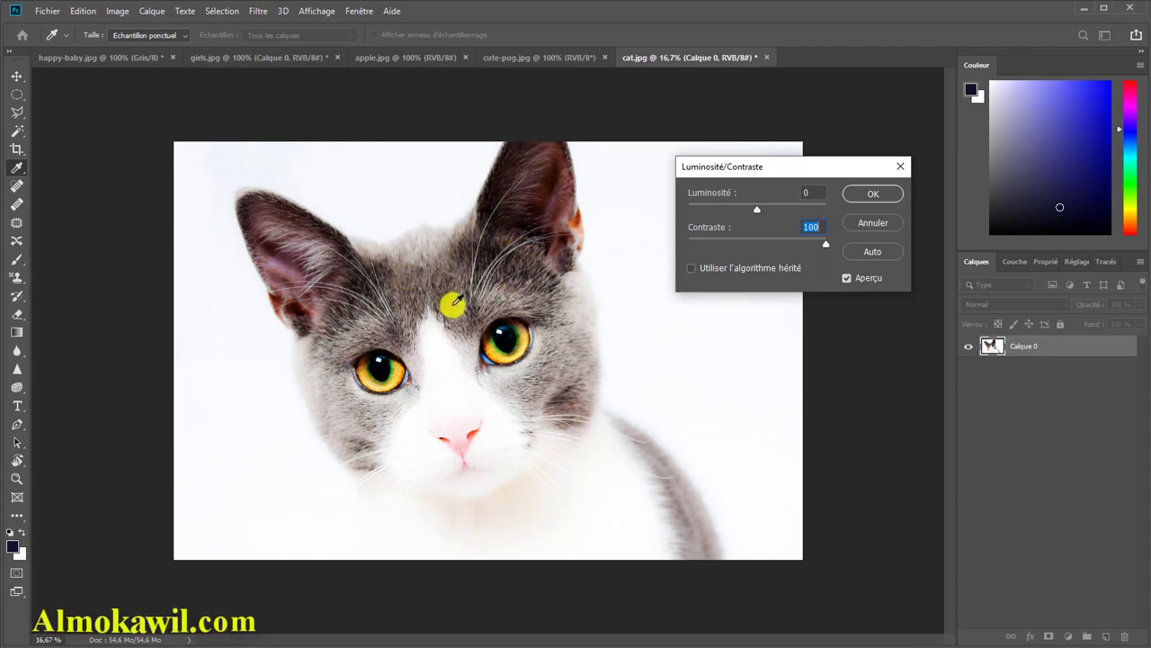
left_click(861, 281)
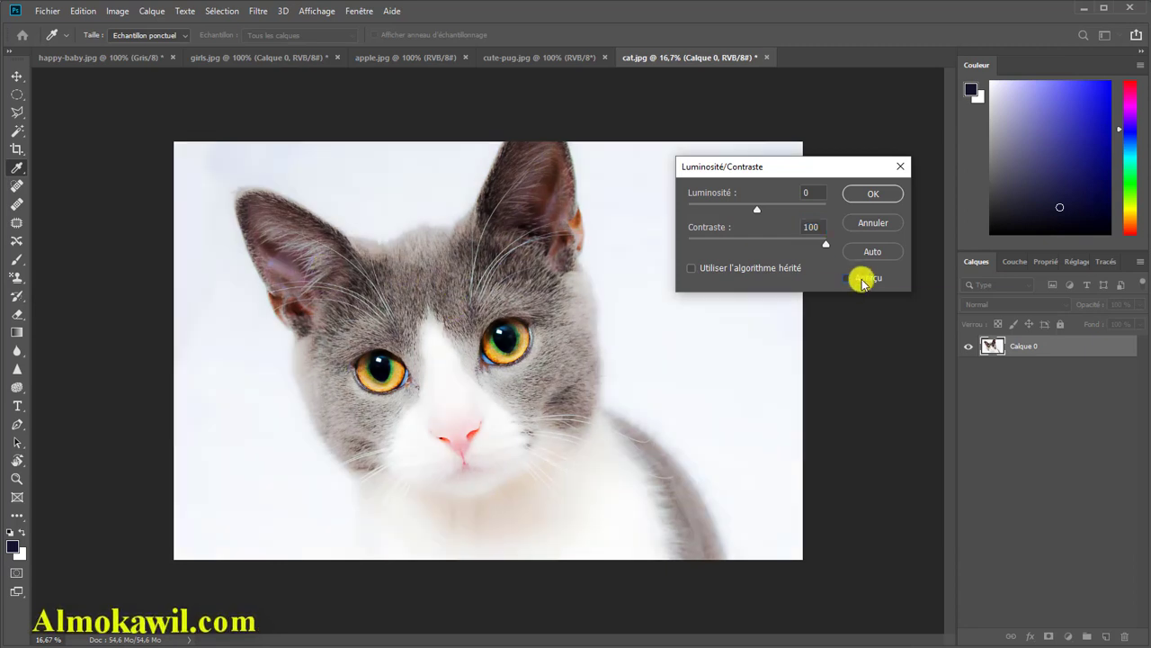
left_click(862, 281)
- Try a Contraste of -50 on the cat photo, compare it with the original, and leave the Luminosité/Contraste adjustment without applying it
left_click_drag(826, 248, 690, 251)
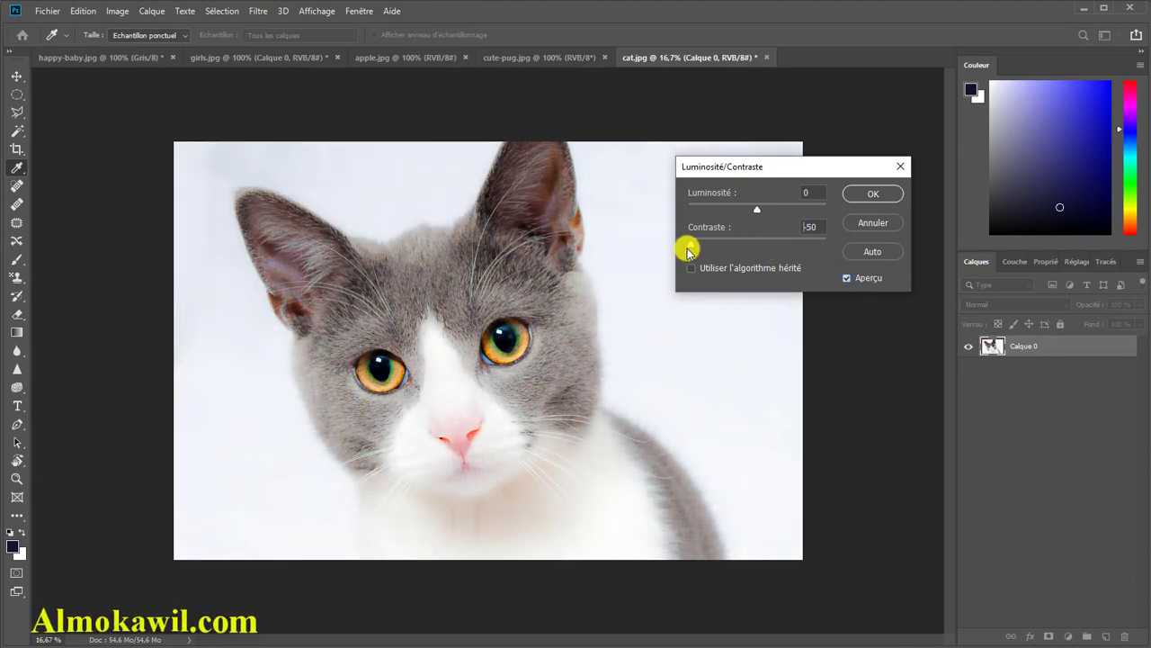
left_click(847, 278)
left_click(862, 278)
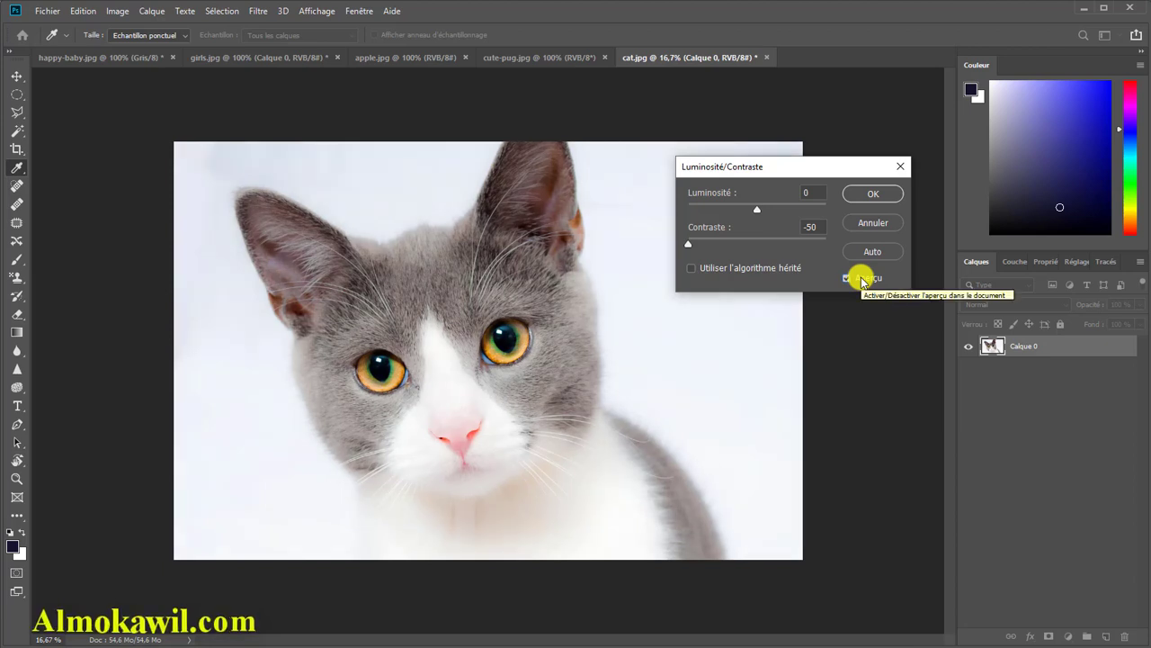
left_click(862, 278)
left_click(862, 279)
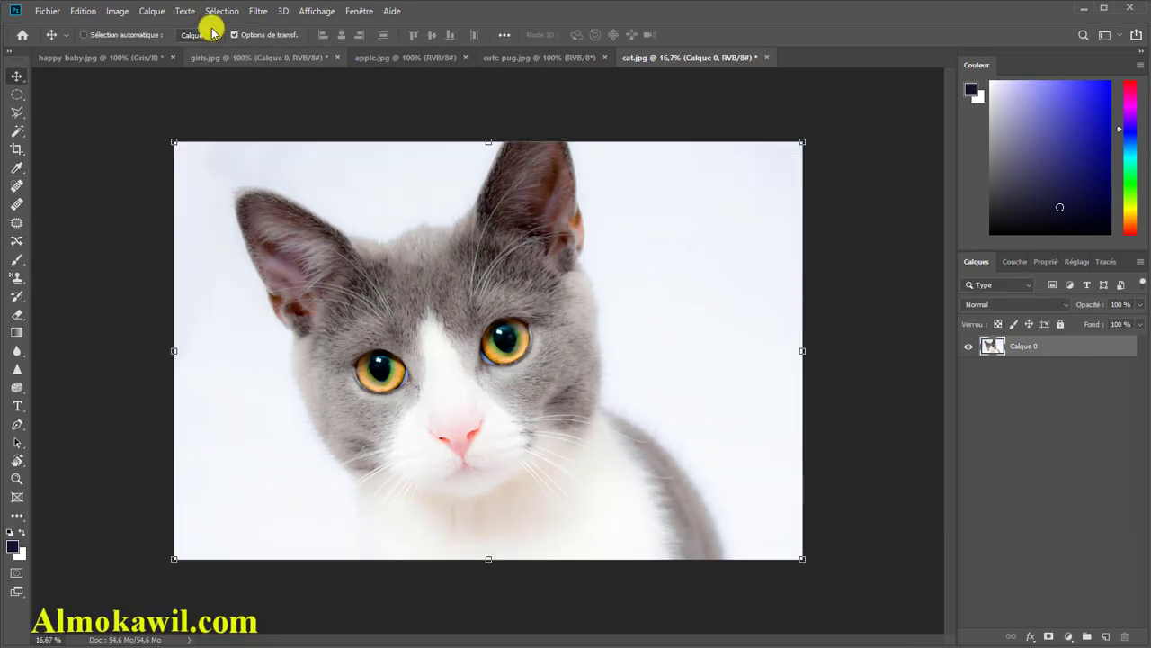
- Start a Niveaux adjustment on the cat photo and try RVB input levels of 40, 0,48 and 232
left_click(118, 11)
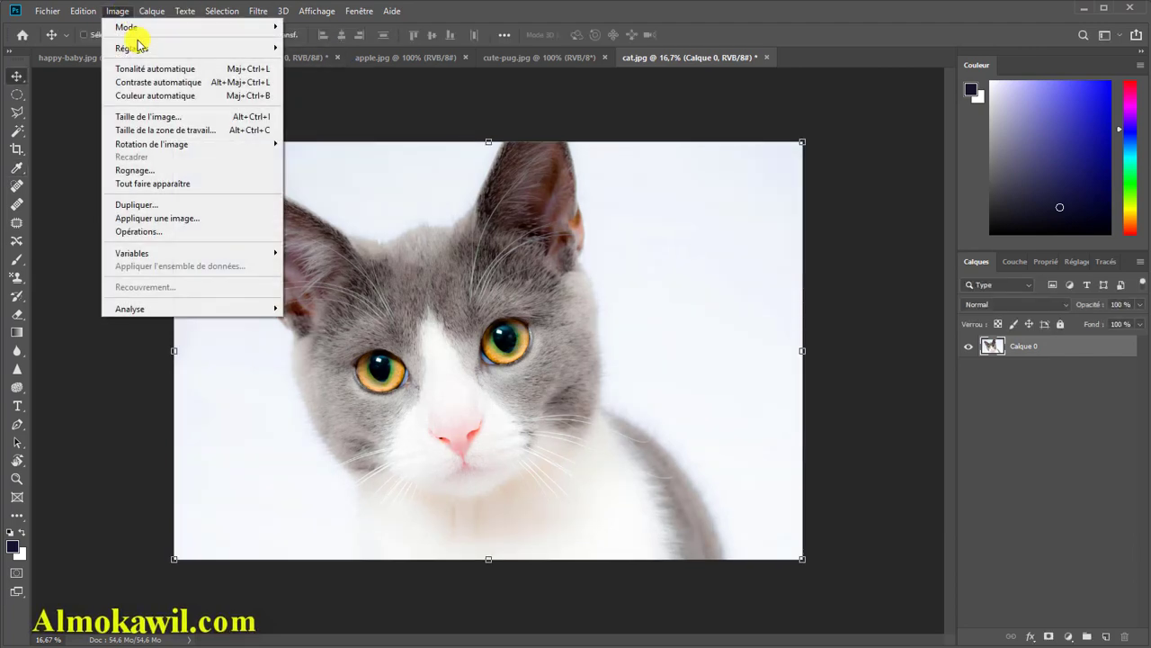
mouse_move(140, 47)
left_click(308, 56)
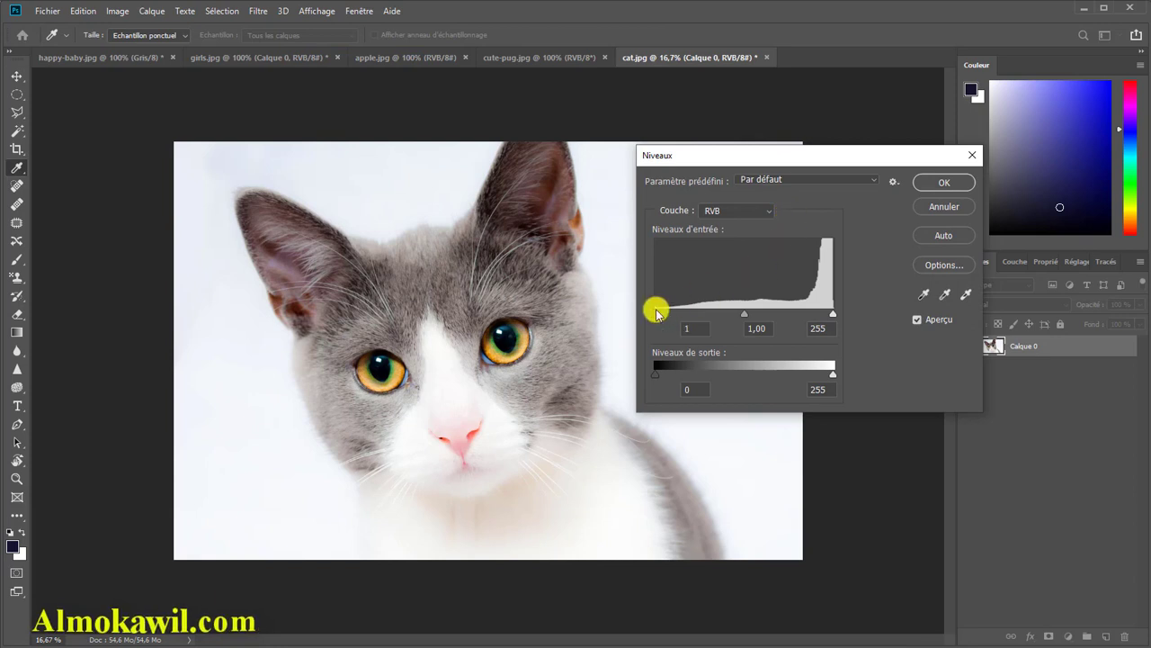
left_click_drag(655, 313, 684, 314)
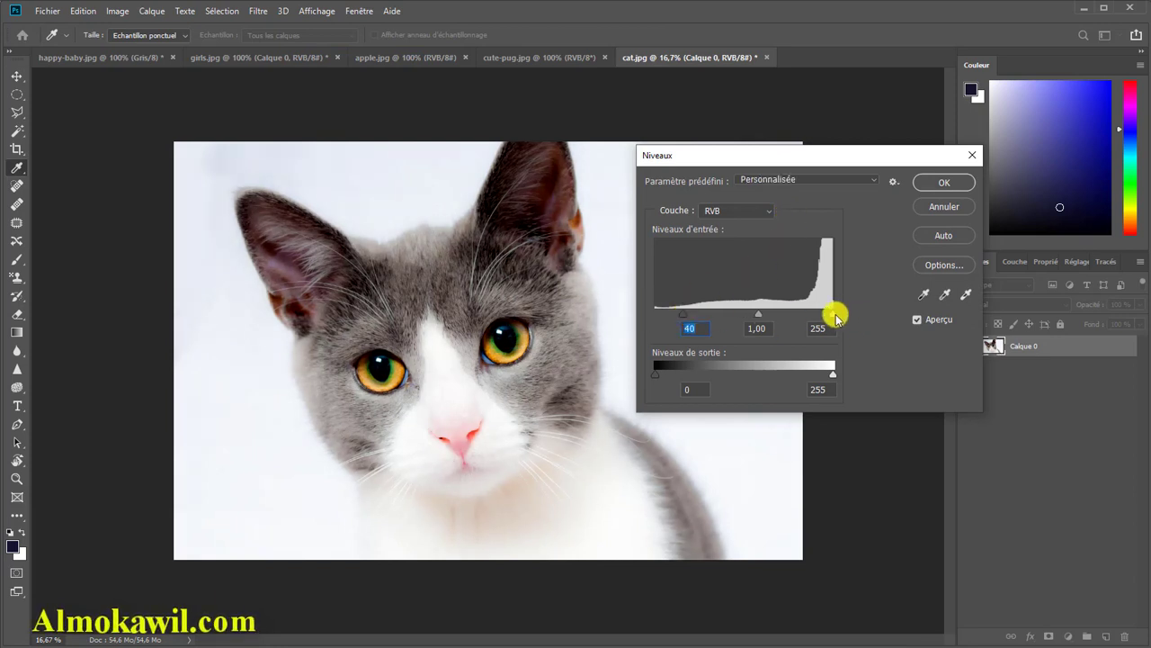
left_click_drag(833, 315, 781, 313)
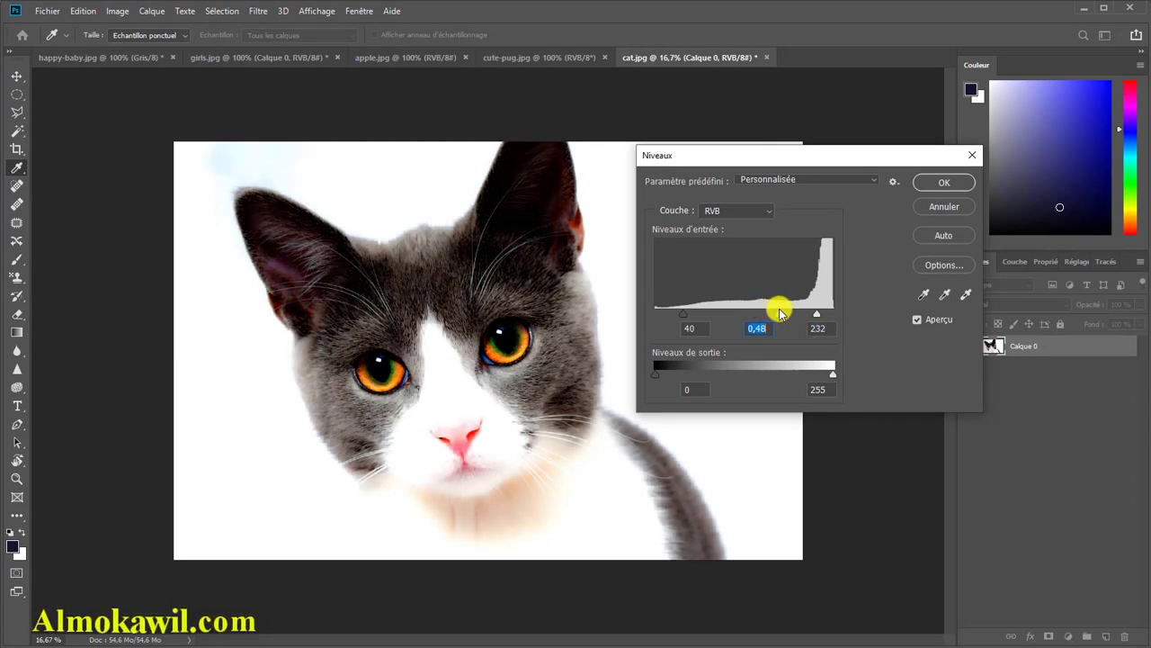
- Try stronger RVB input levels of 47, 0,40 and 227 on the cat photo, and cancel the Niveaux adjustment
left_click(689, 314)
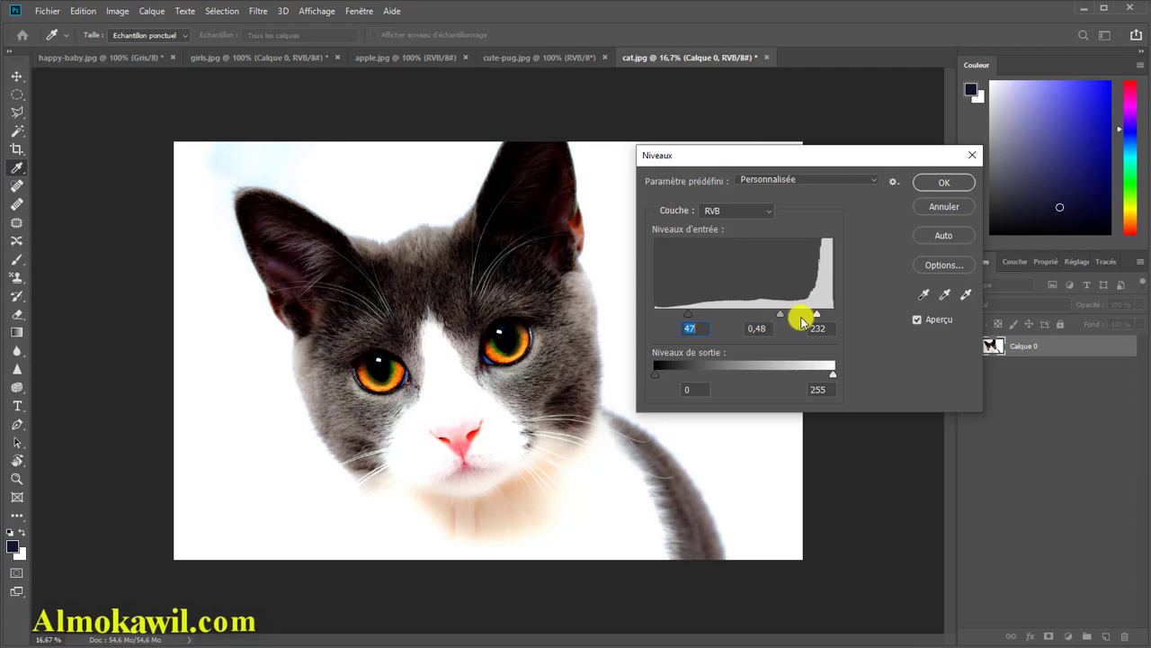
left_click(814, 316)
left_click_drag(778, 316, 784, 316)
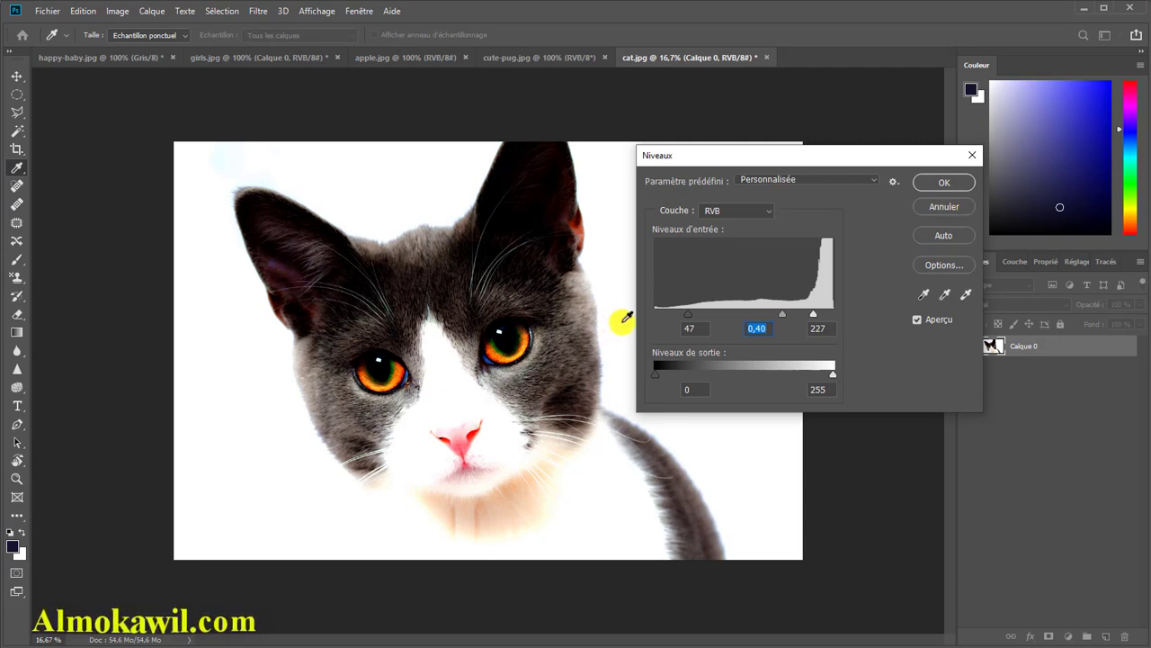
left_click(945, 212)
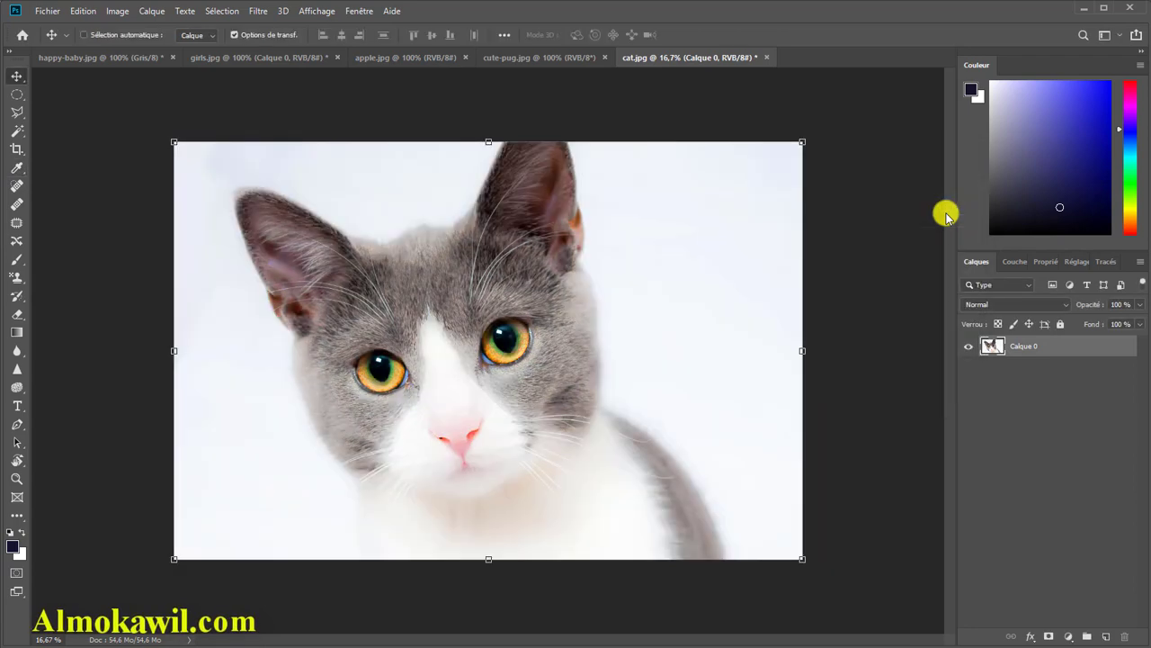
- Start a Courbes adjustment on the cat photo and bend the RVB curve downward through Entrée 205, Sortie 149
left_click(129, 18)
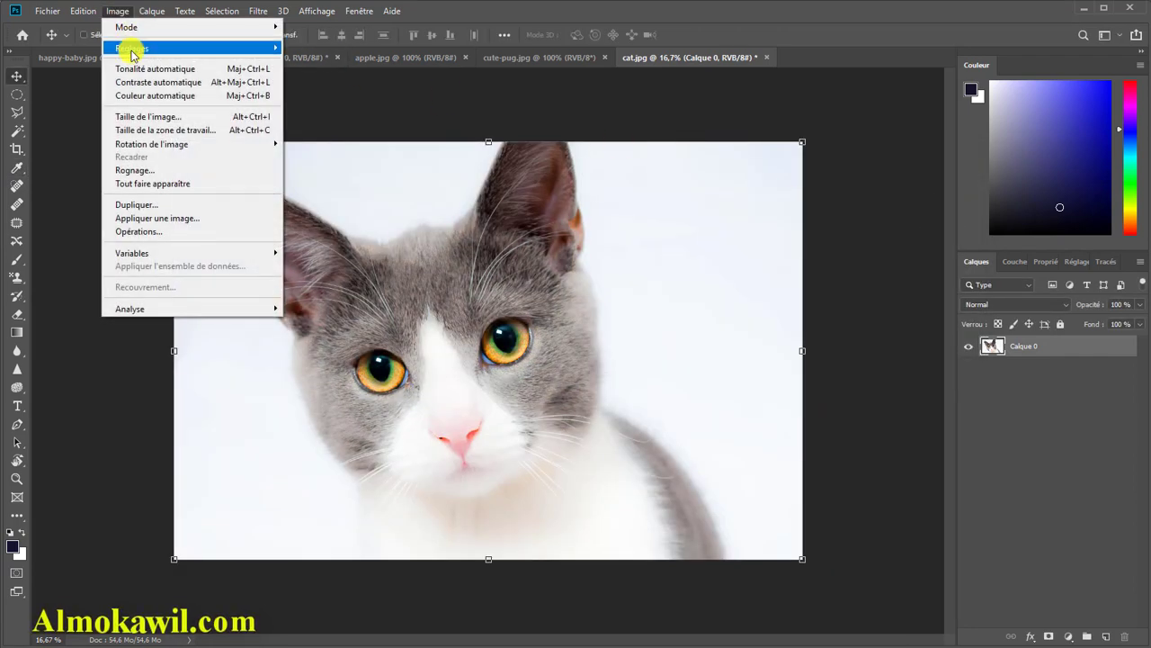
mouse_move(132, 53)
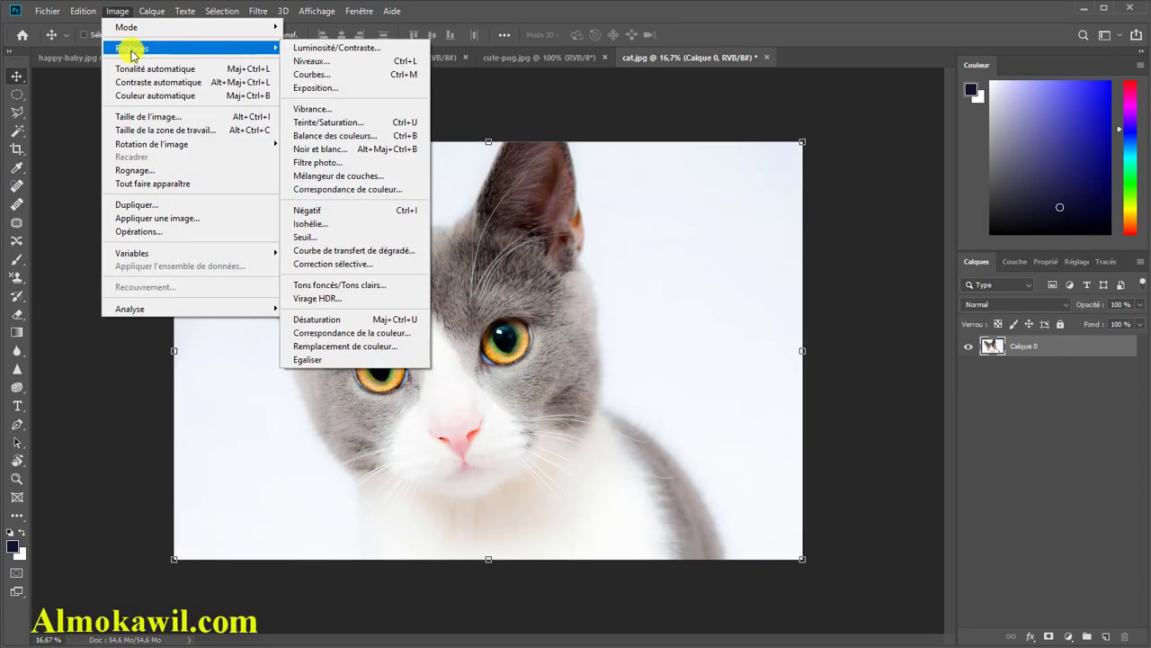
left_click(317, 75)
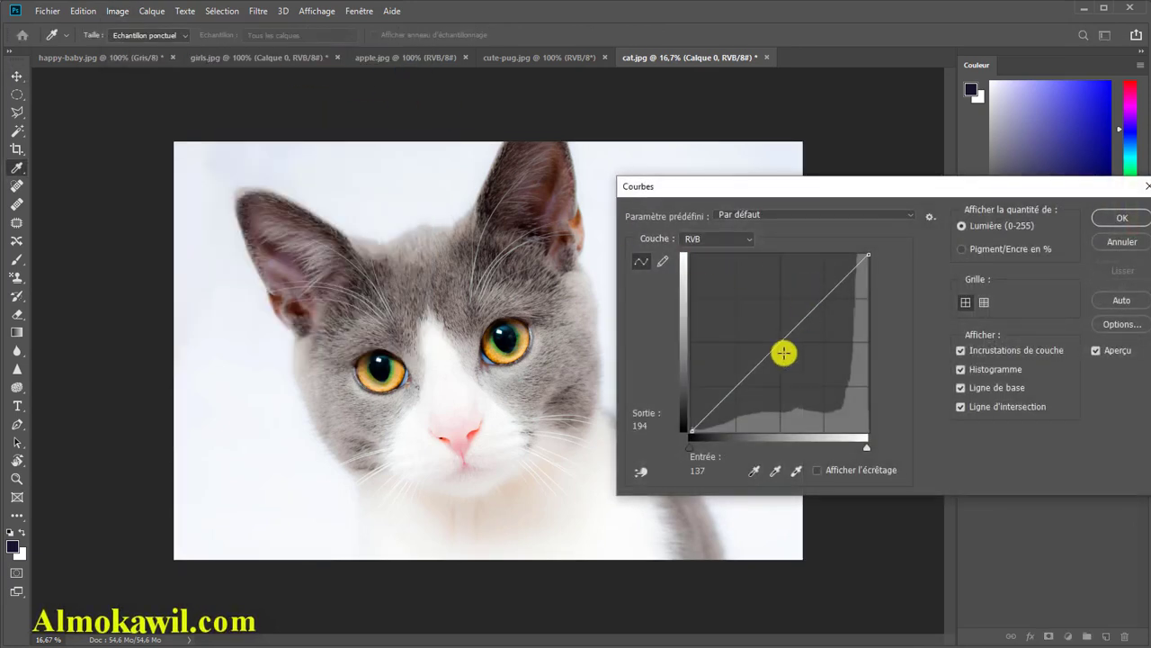
left_click_drag(780, 342, 806, 341)
left_click_drag(811, 340, 848, 297)
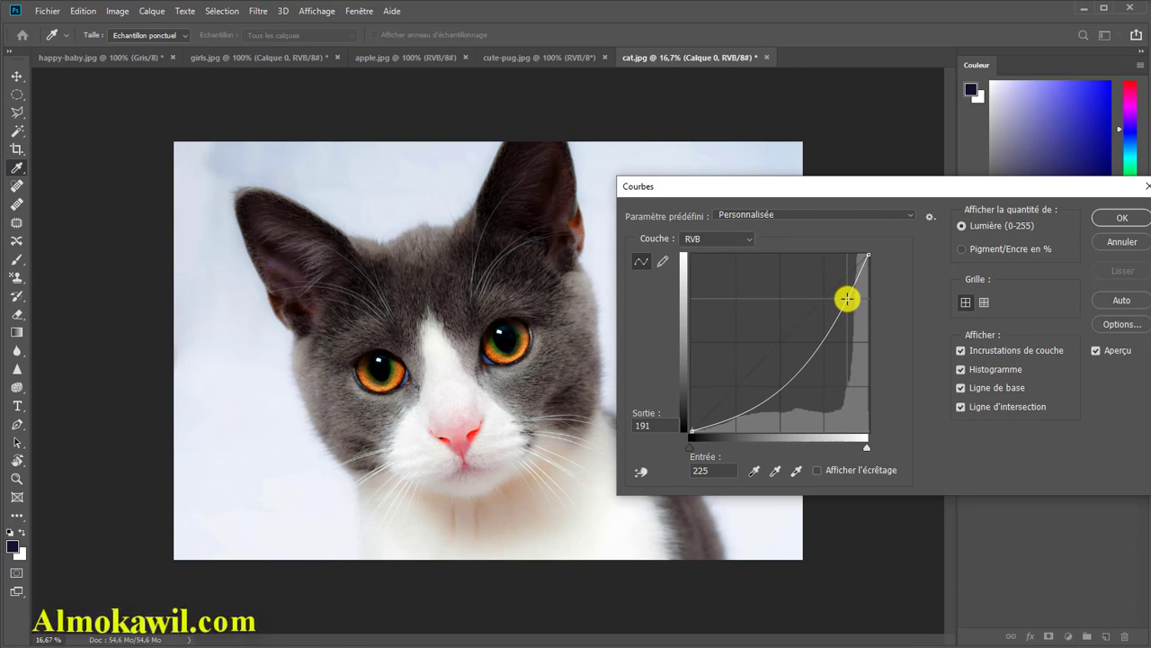
left_click_drag(848, 297, 834, 328)
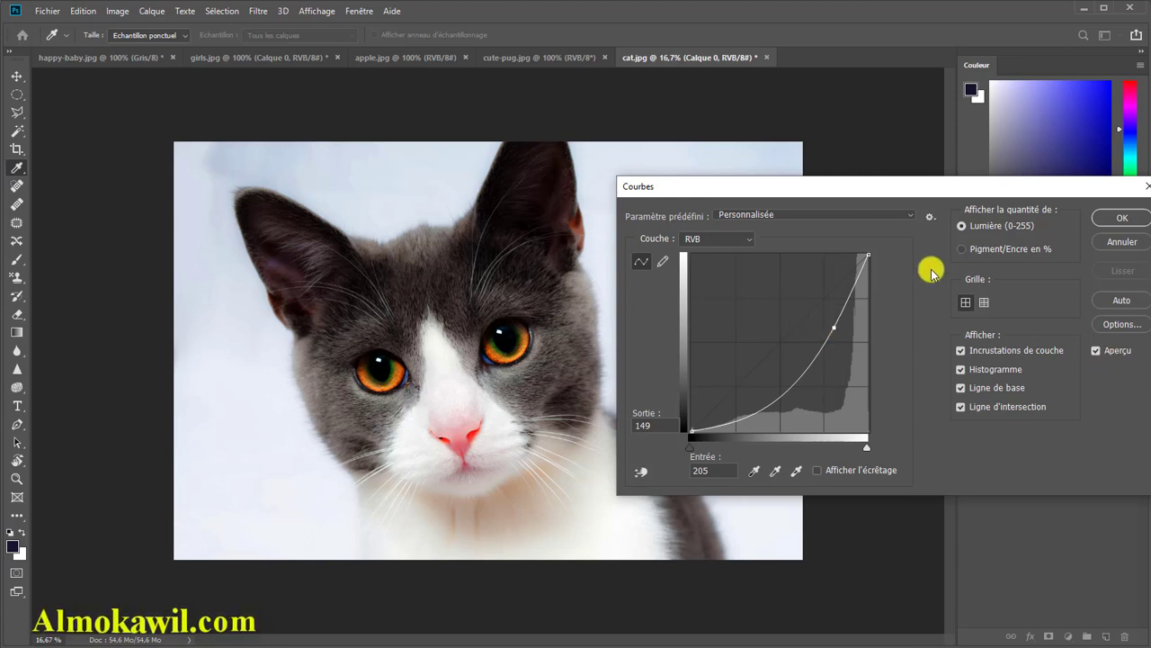
- Compare the darkened cat photo with the original, and cancel the Courbes adjustment
left_click_drag(929, 194, 921, 190)
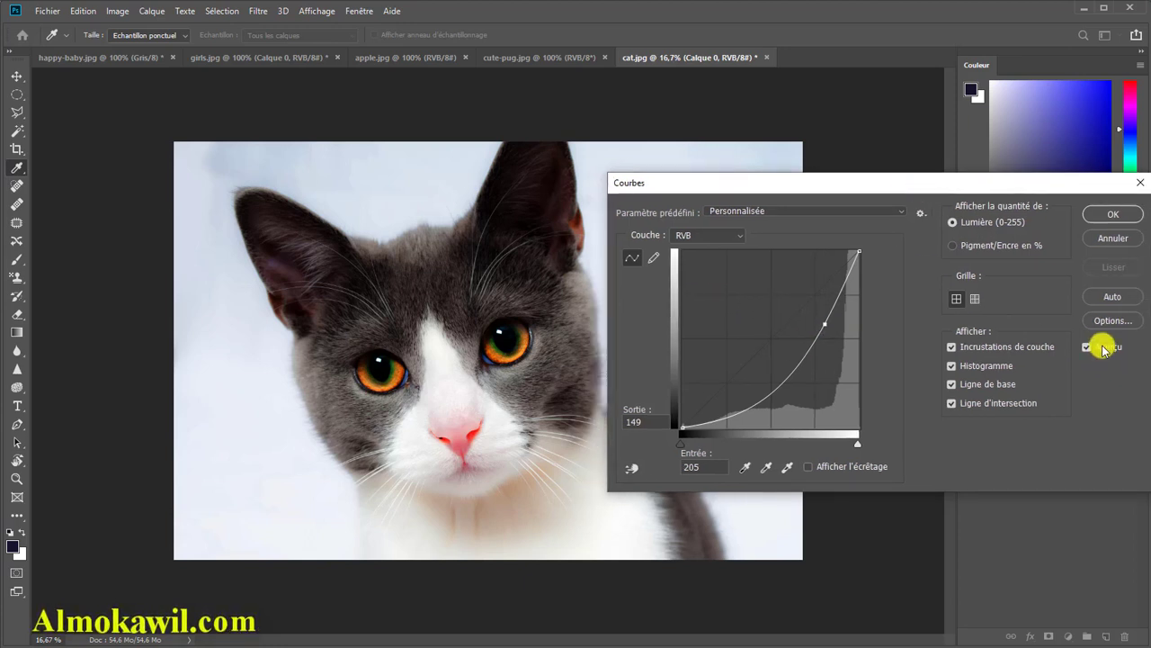
left_click(1105, 349)
left_click(1105, 349)
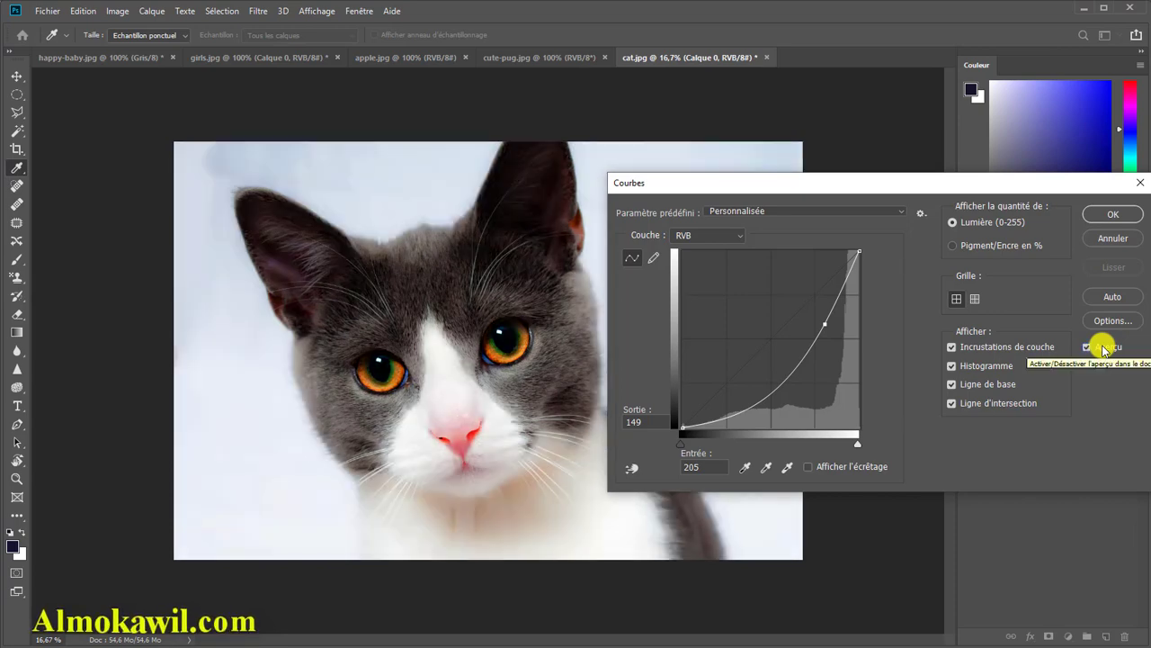
left_click(1106, 241)
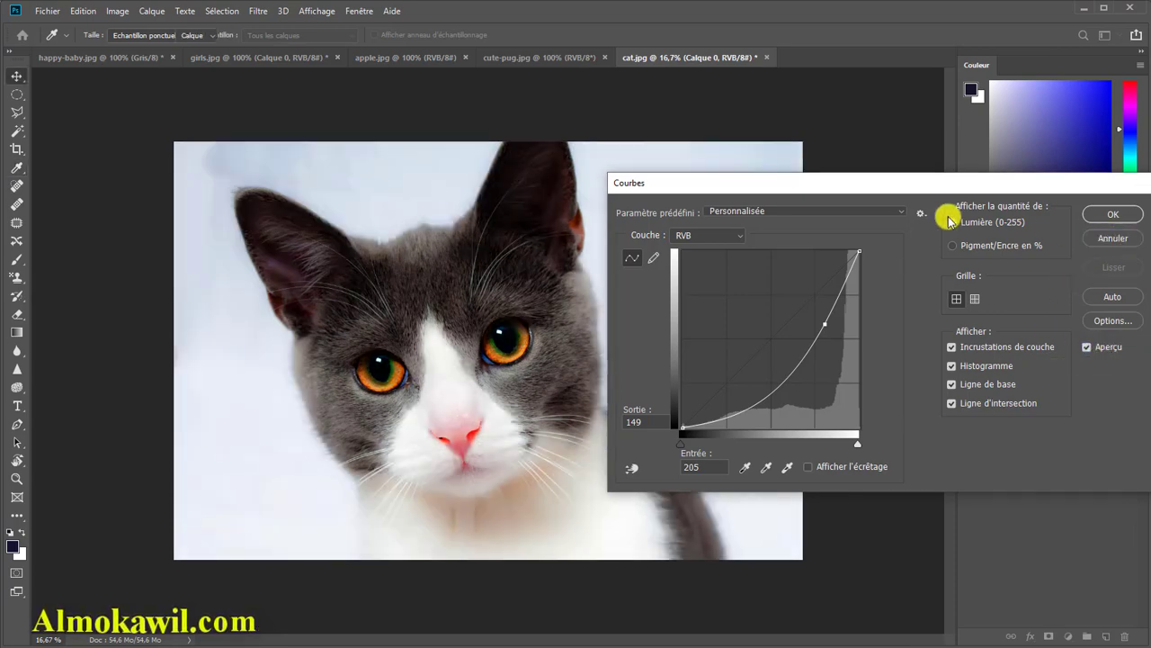
- Try an Exposition adjustment on the cat photo with Exposition -0,2, Décalage +0,0152 and Correction gamma 1,13
left_click(117, 12)
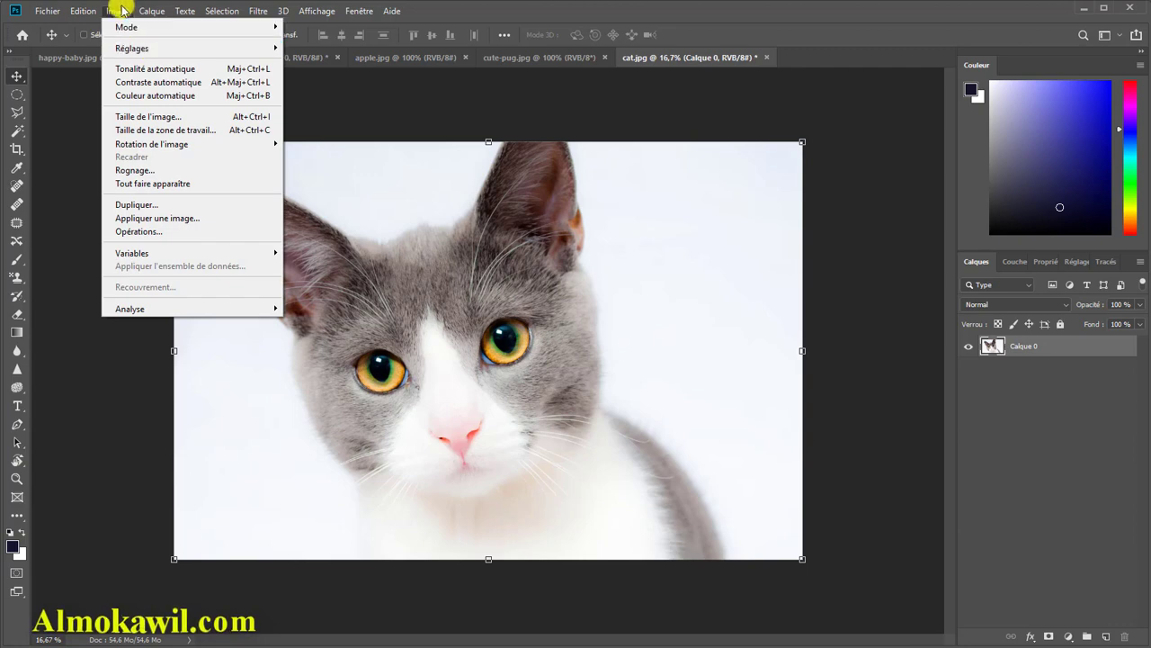
mouse_move(135, 50)
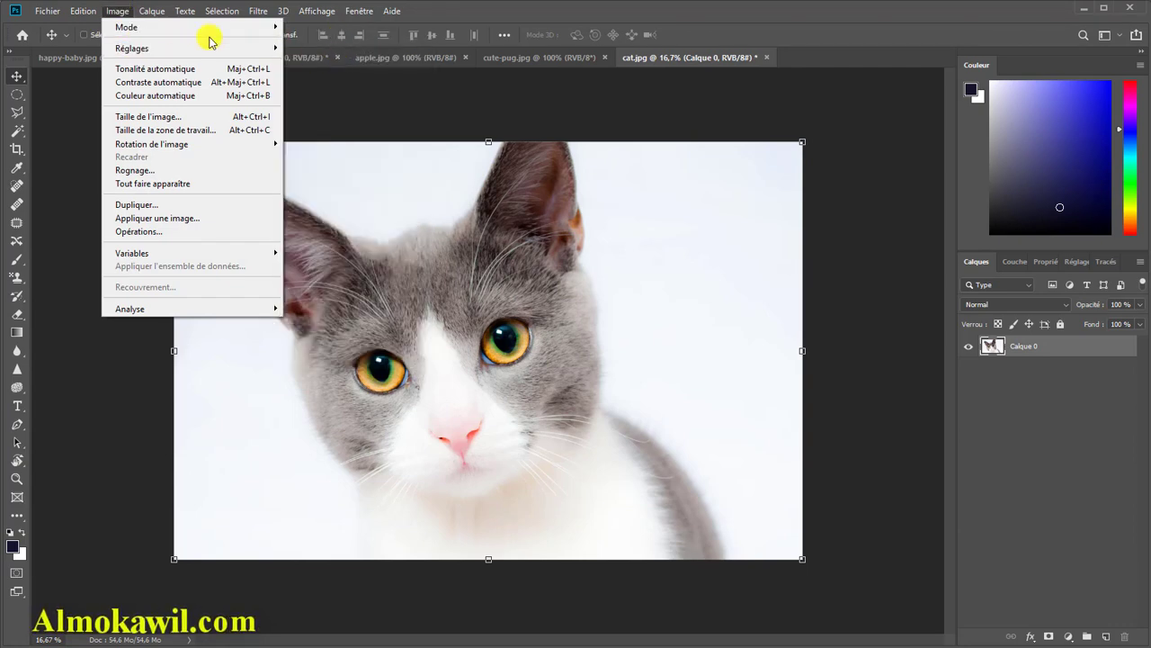
left_click(315, 87)
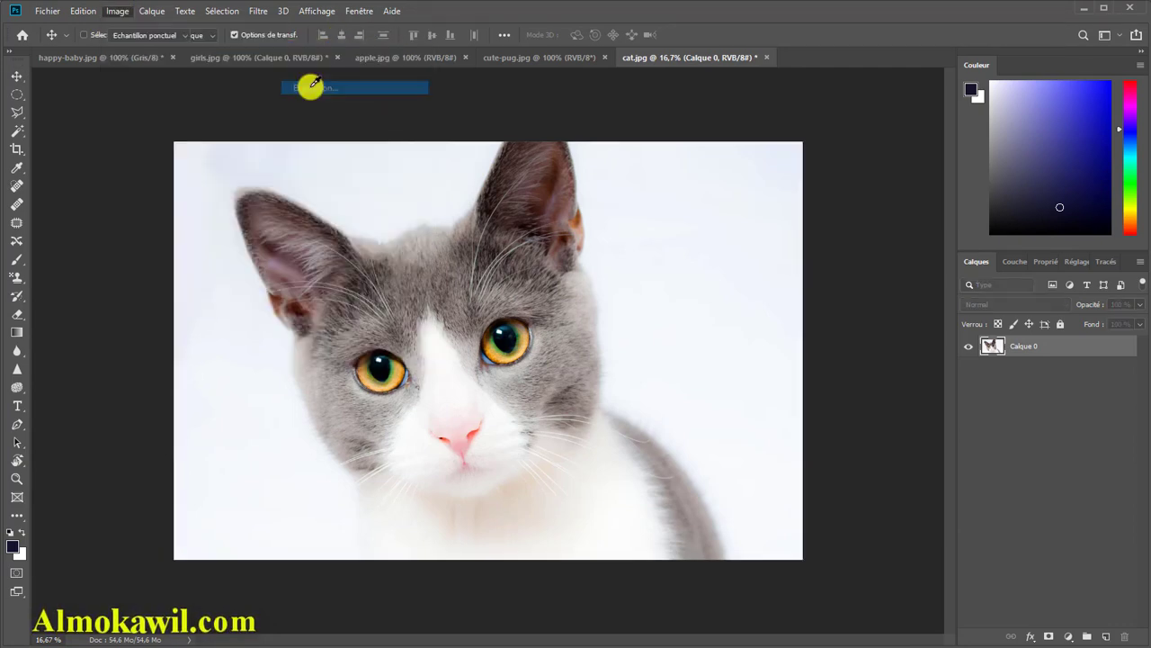
left_click_drag(714, 144, 735, 206)
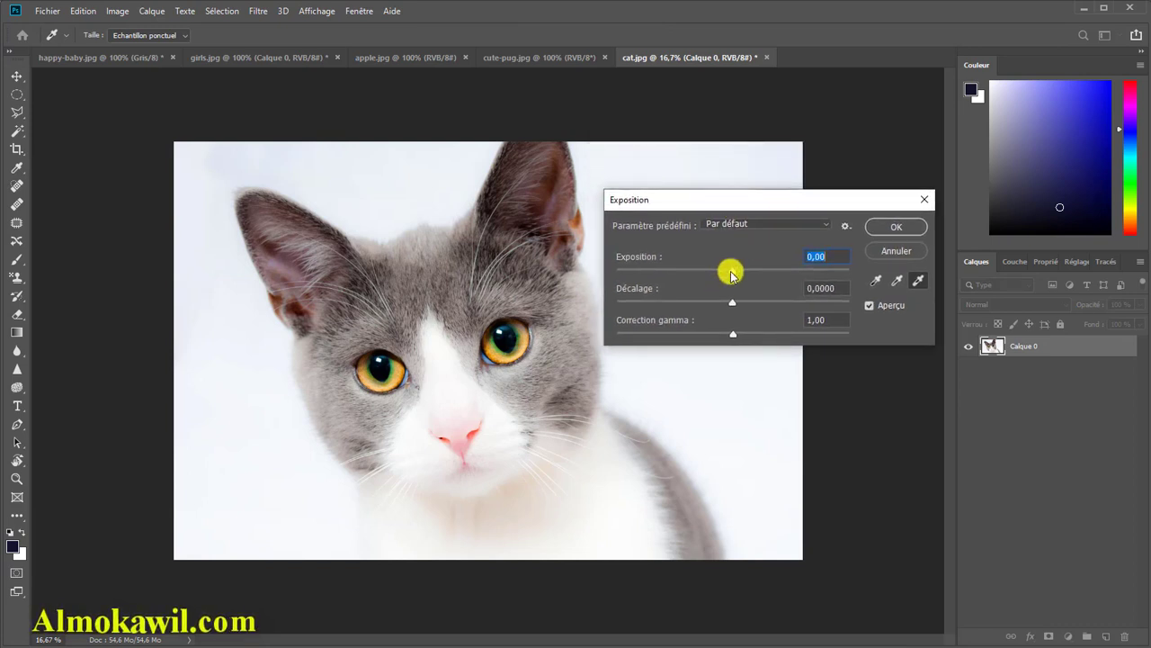
left_click_drag(731, 275, 725, 337)
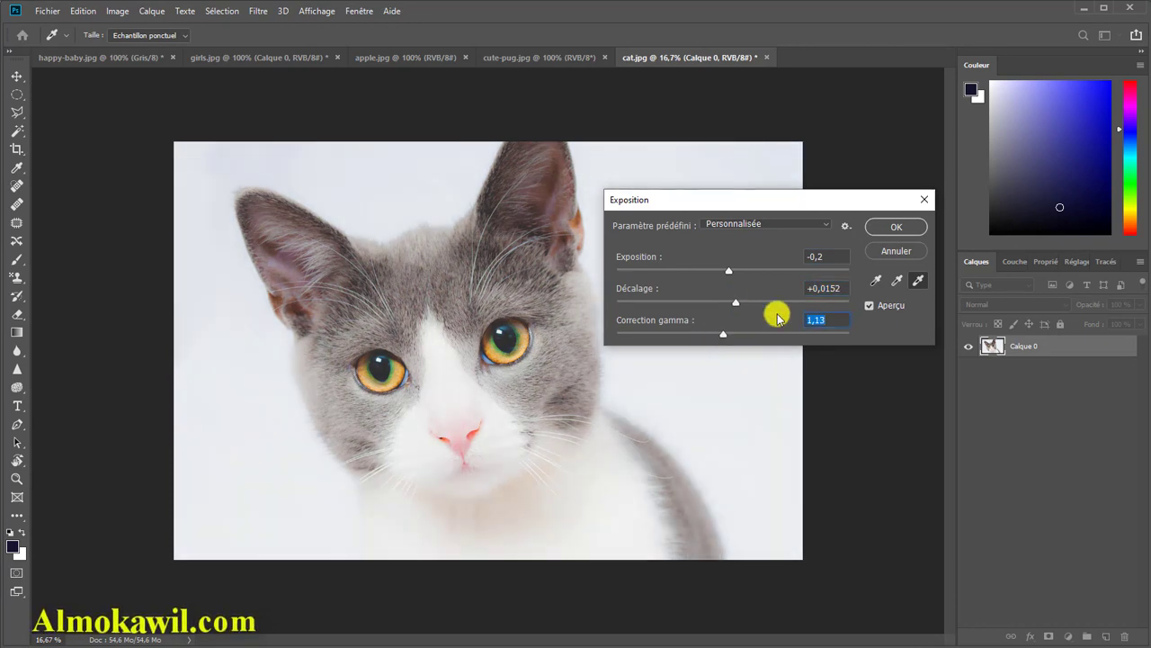
left_click(894, 228)
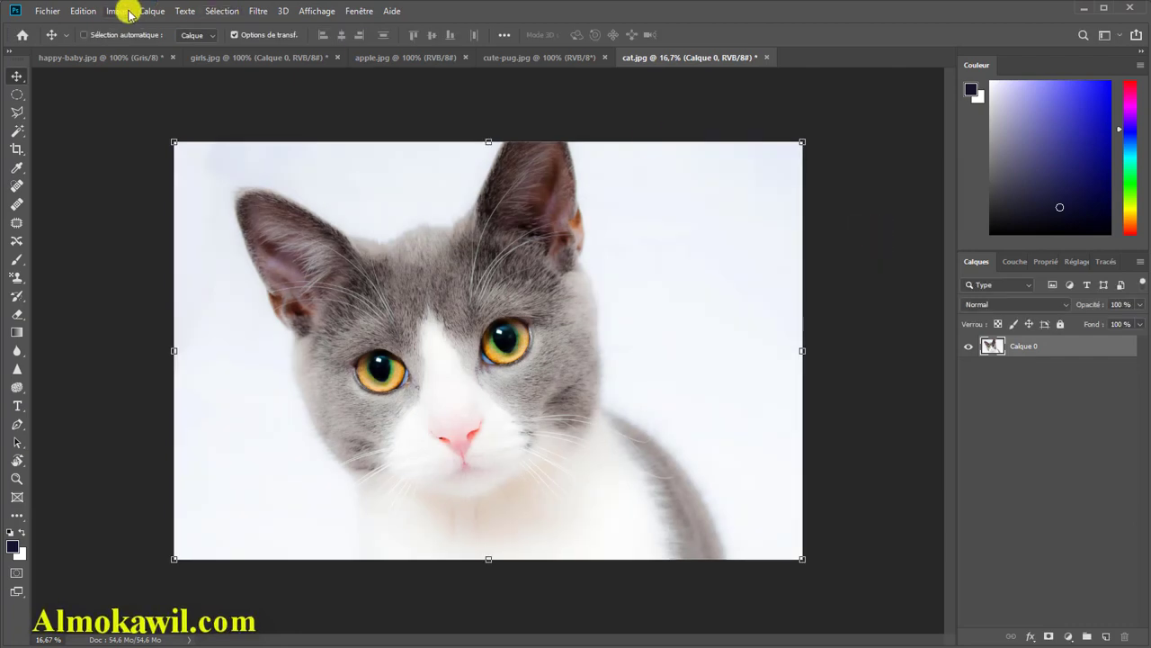
left_click(128, 10)
mouse_move(141, 54)
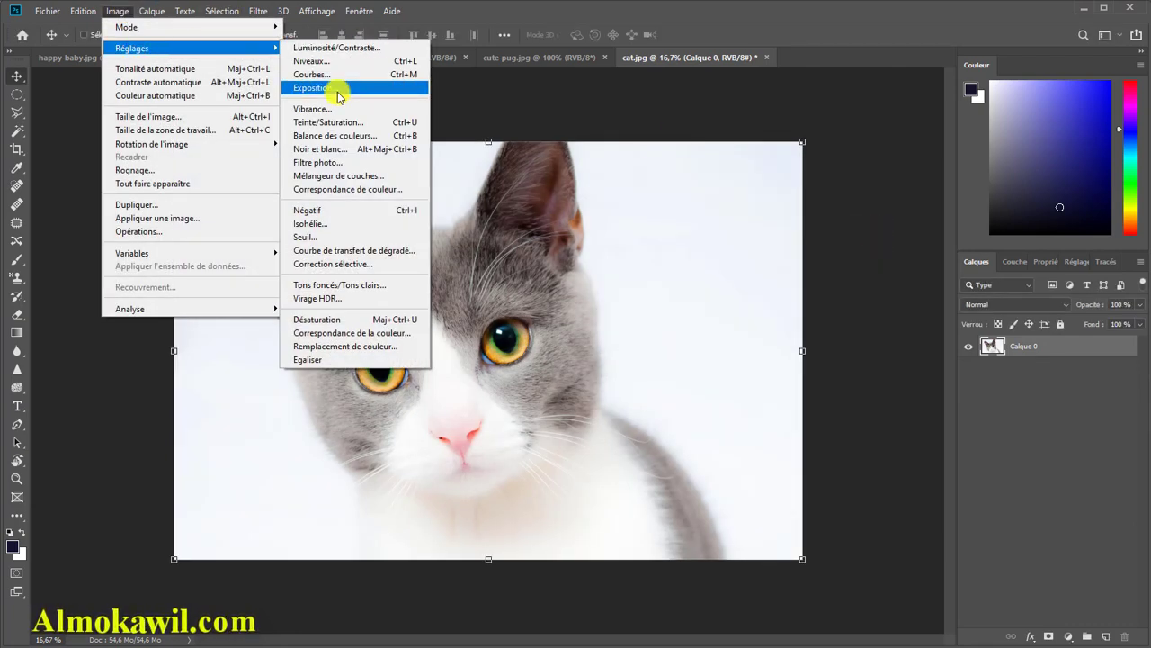
left_click(451, 95)
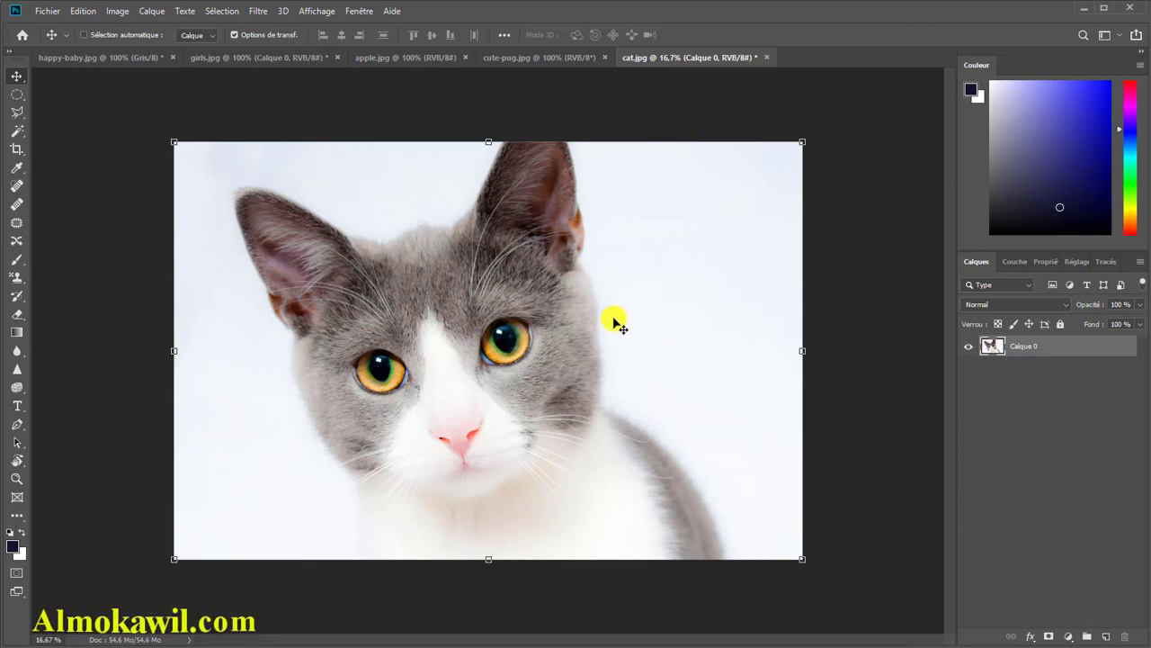
- Review the open pug, apple, girls and baby photos one after another, and return to the cat photo
left_click(544, 59)
left_click(407, 59)
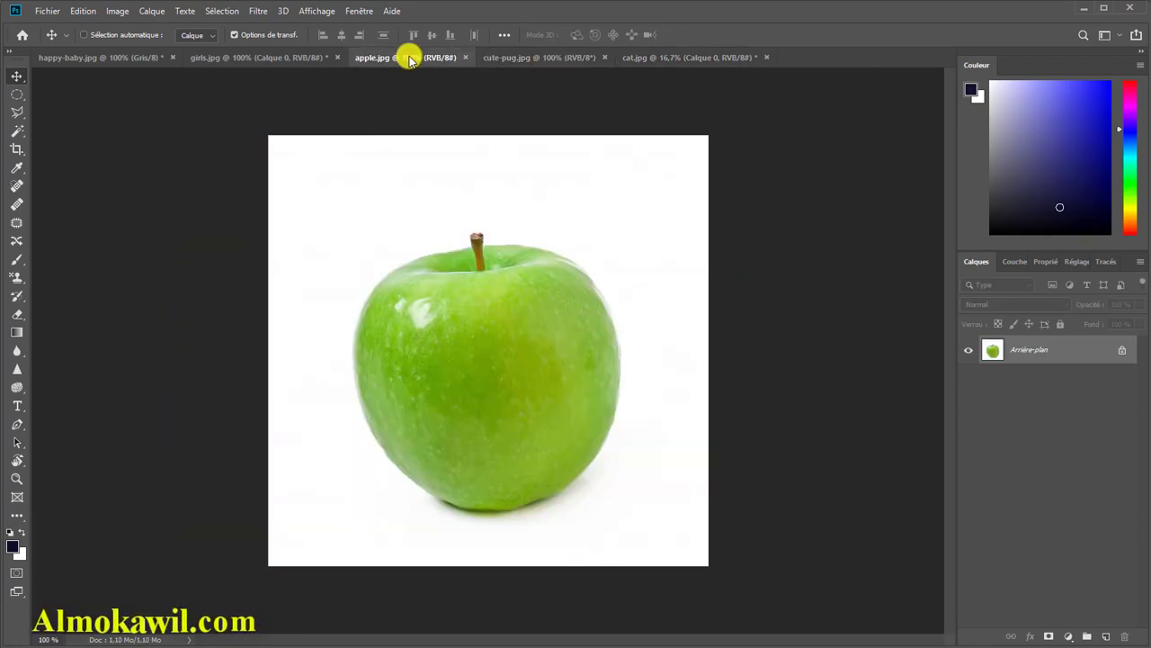
left_click(529, 57)
left_click(302, 58)
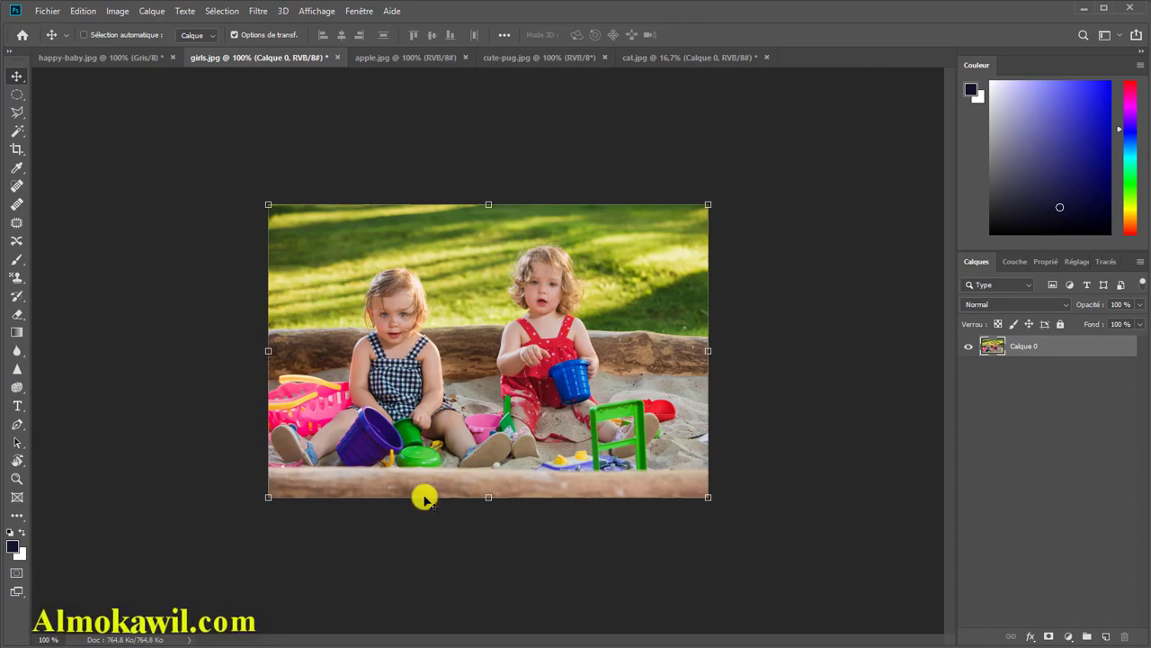
left_click(102, 60)
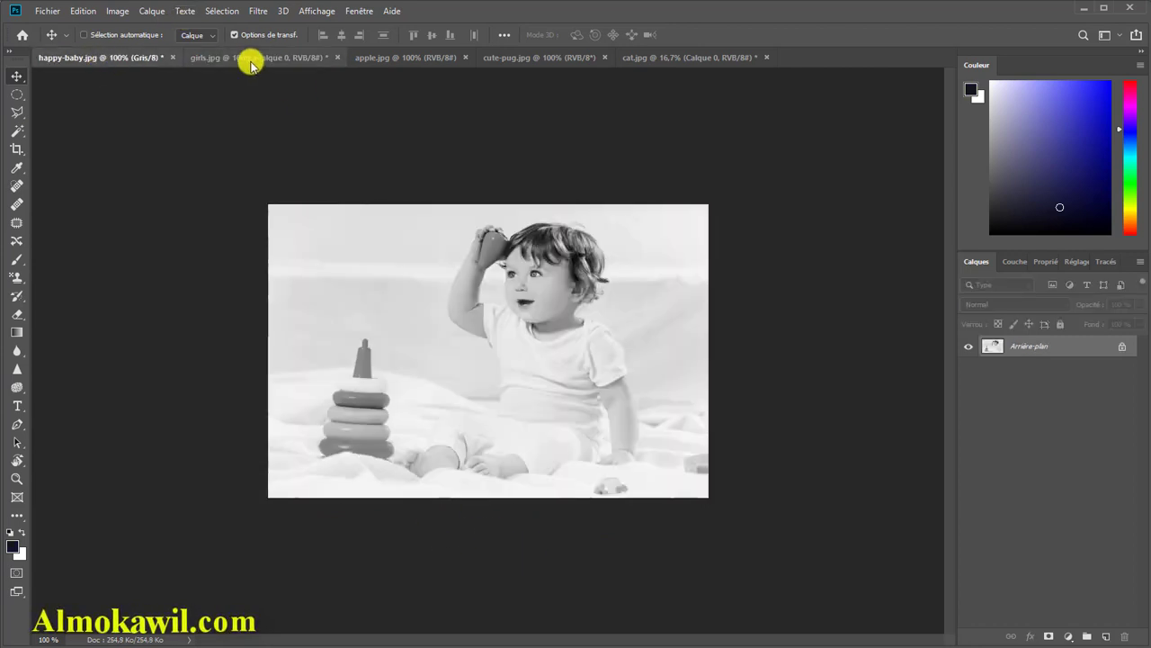
left_click(423, 59)
left_click(534, 60)
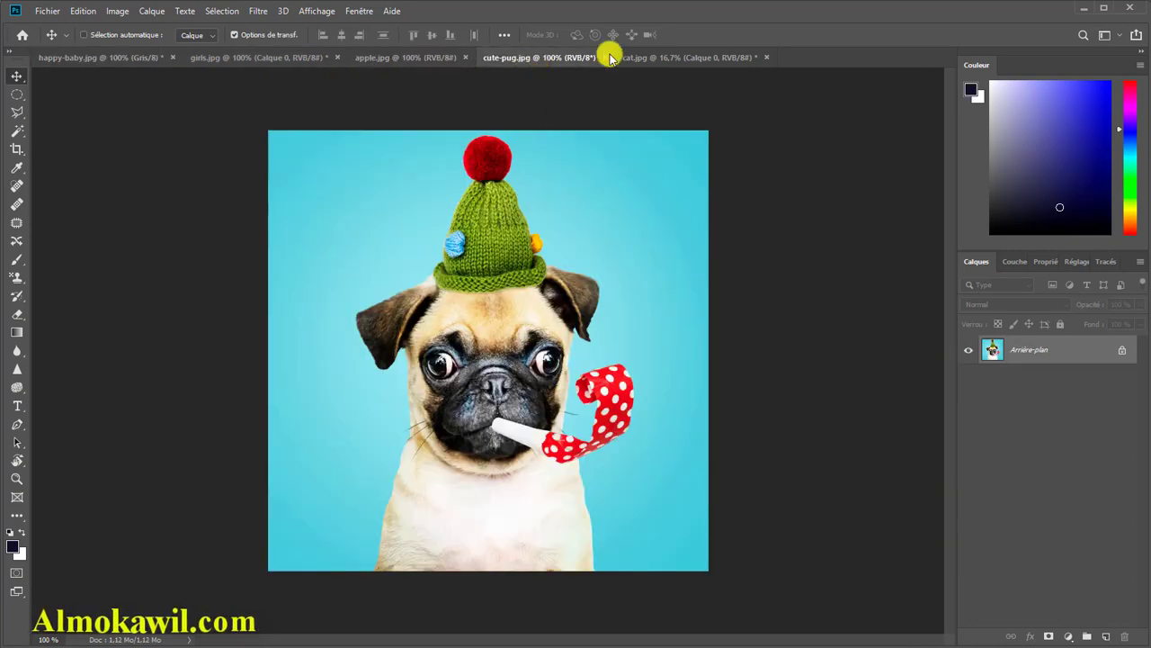
left_click(656, 56)
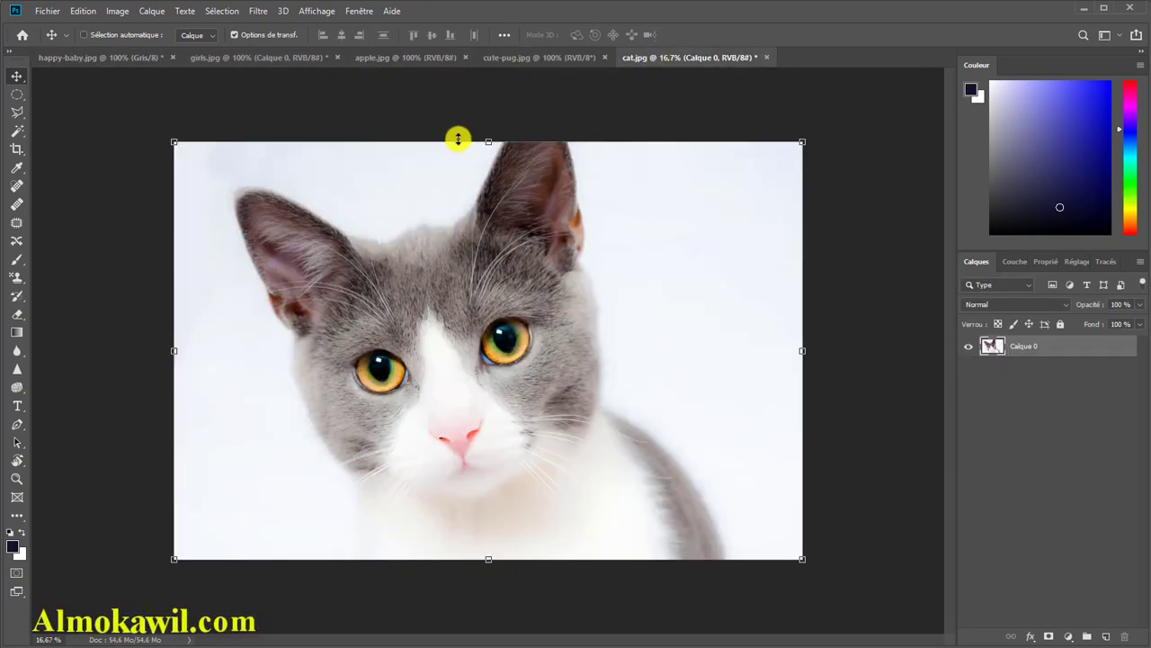